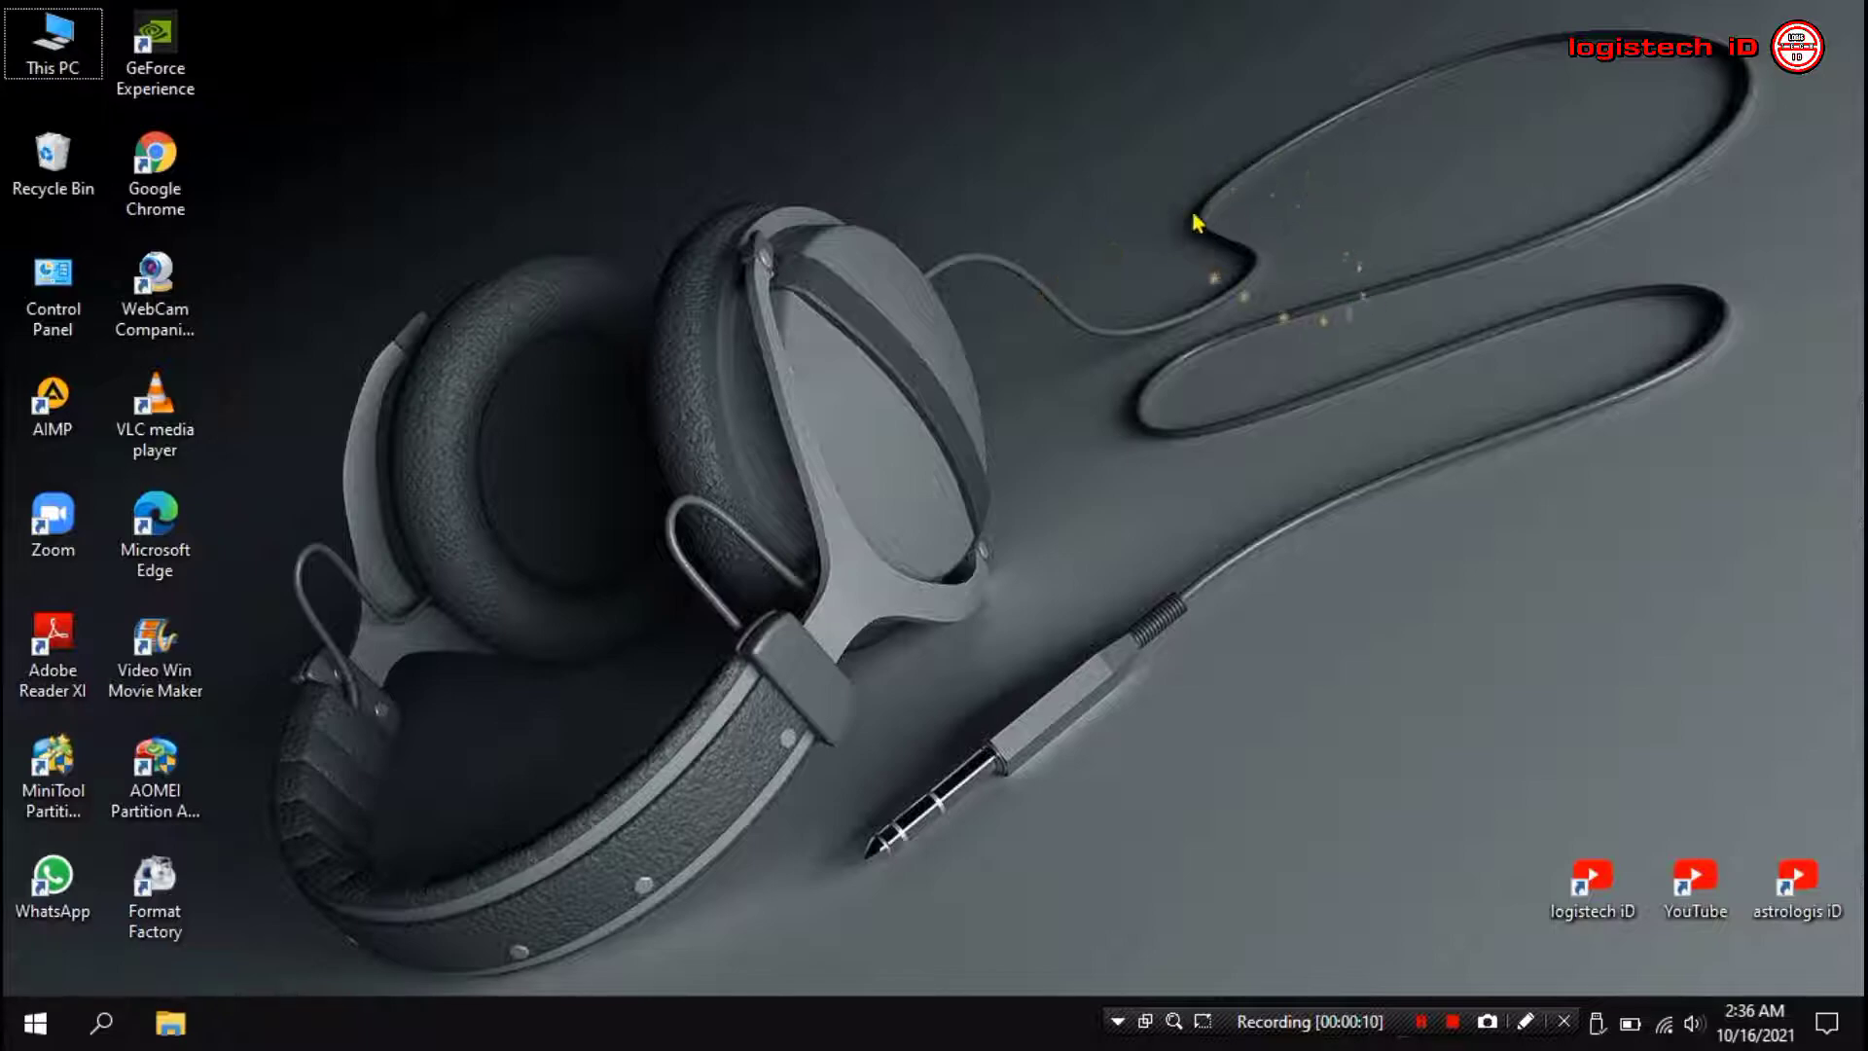
left_click(889, 212)
right_click(889, 212)
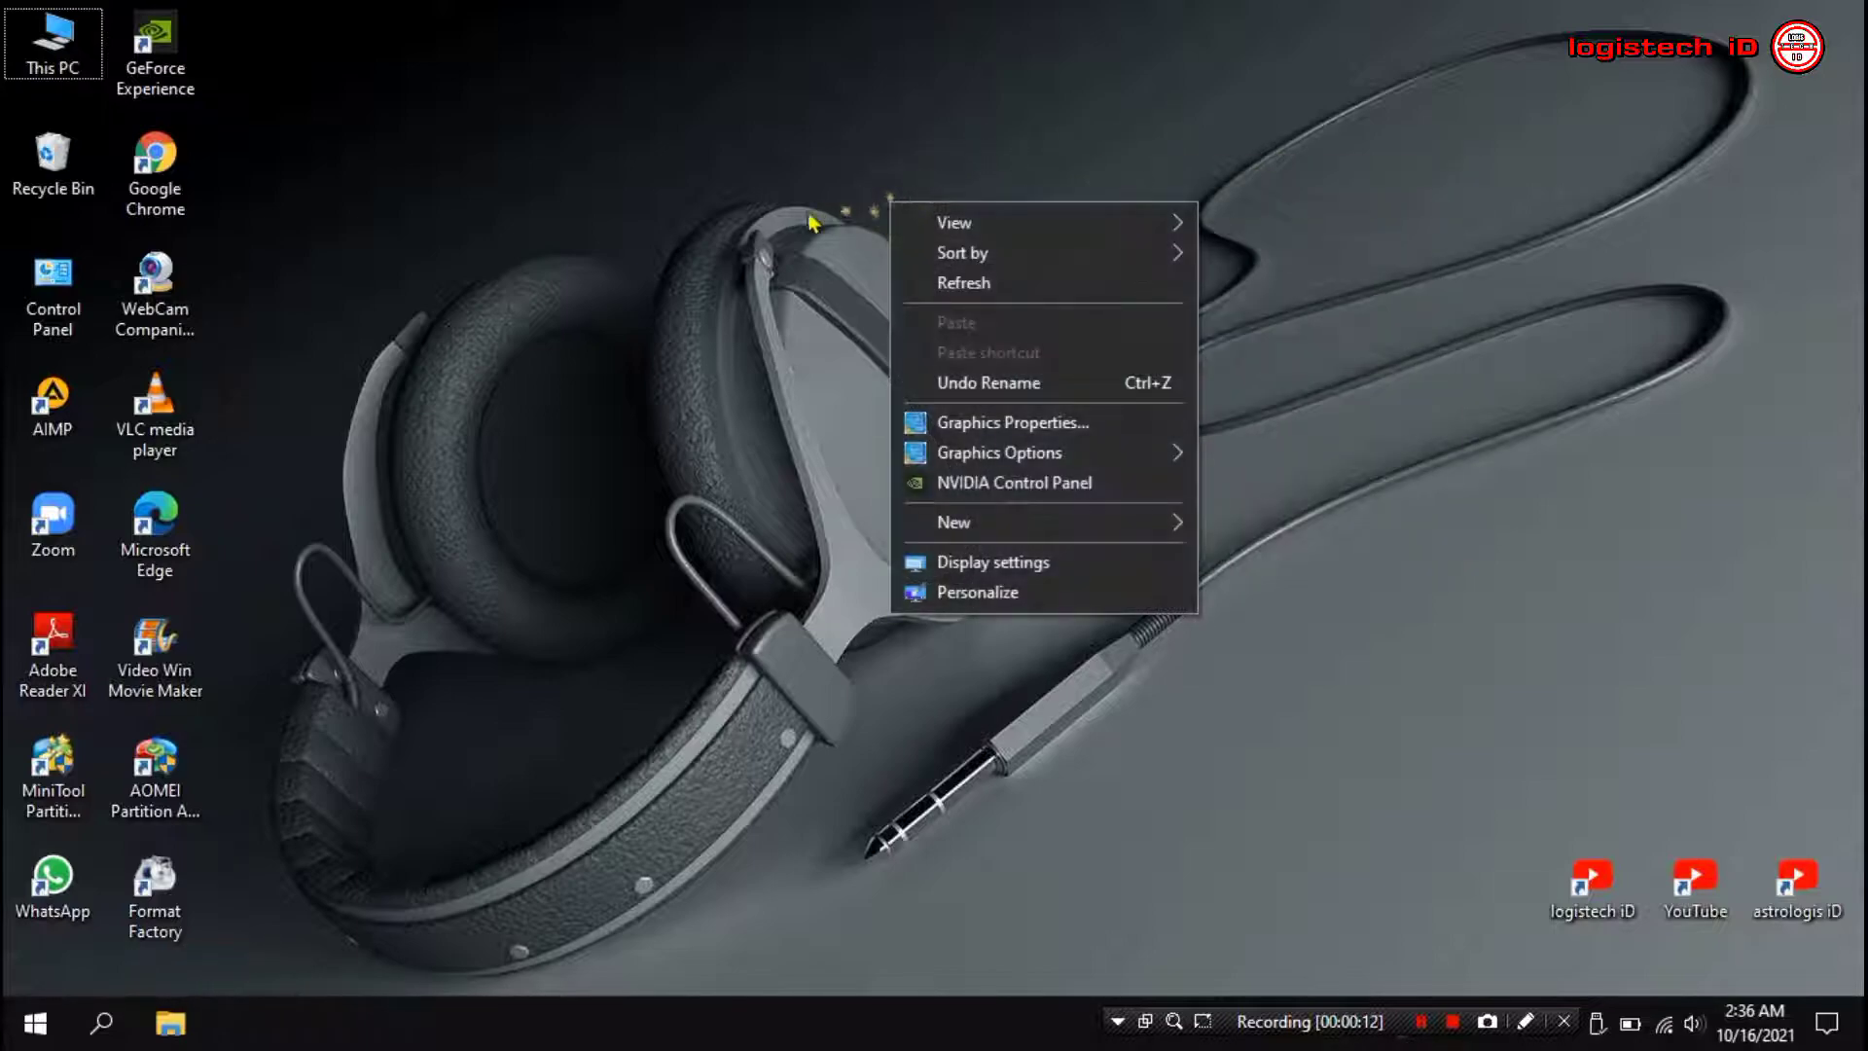
right_click(541, 322)
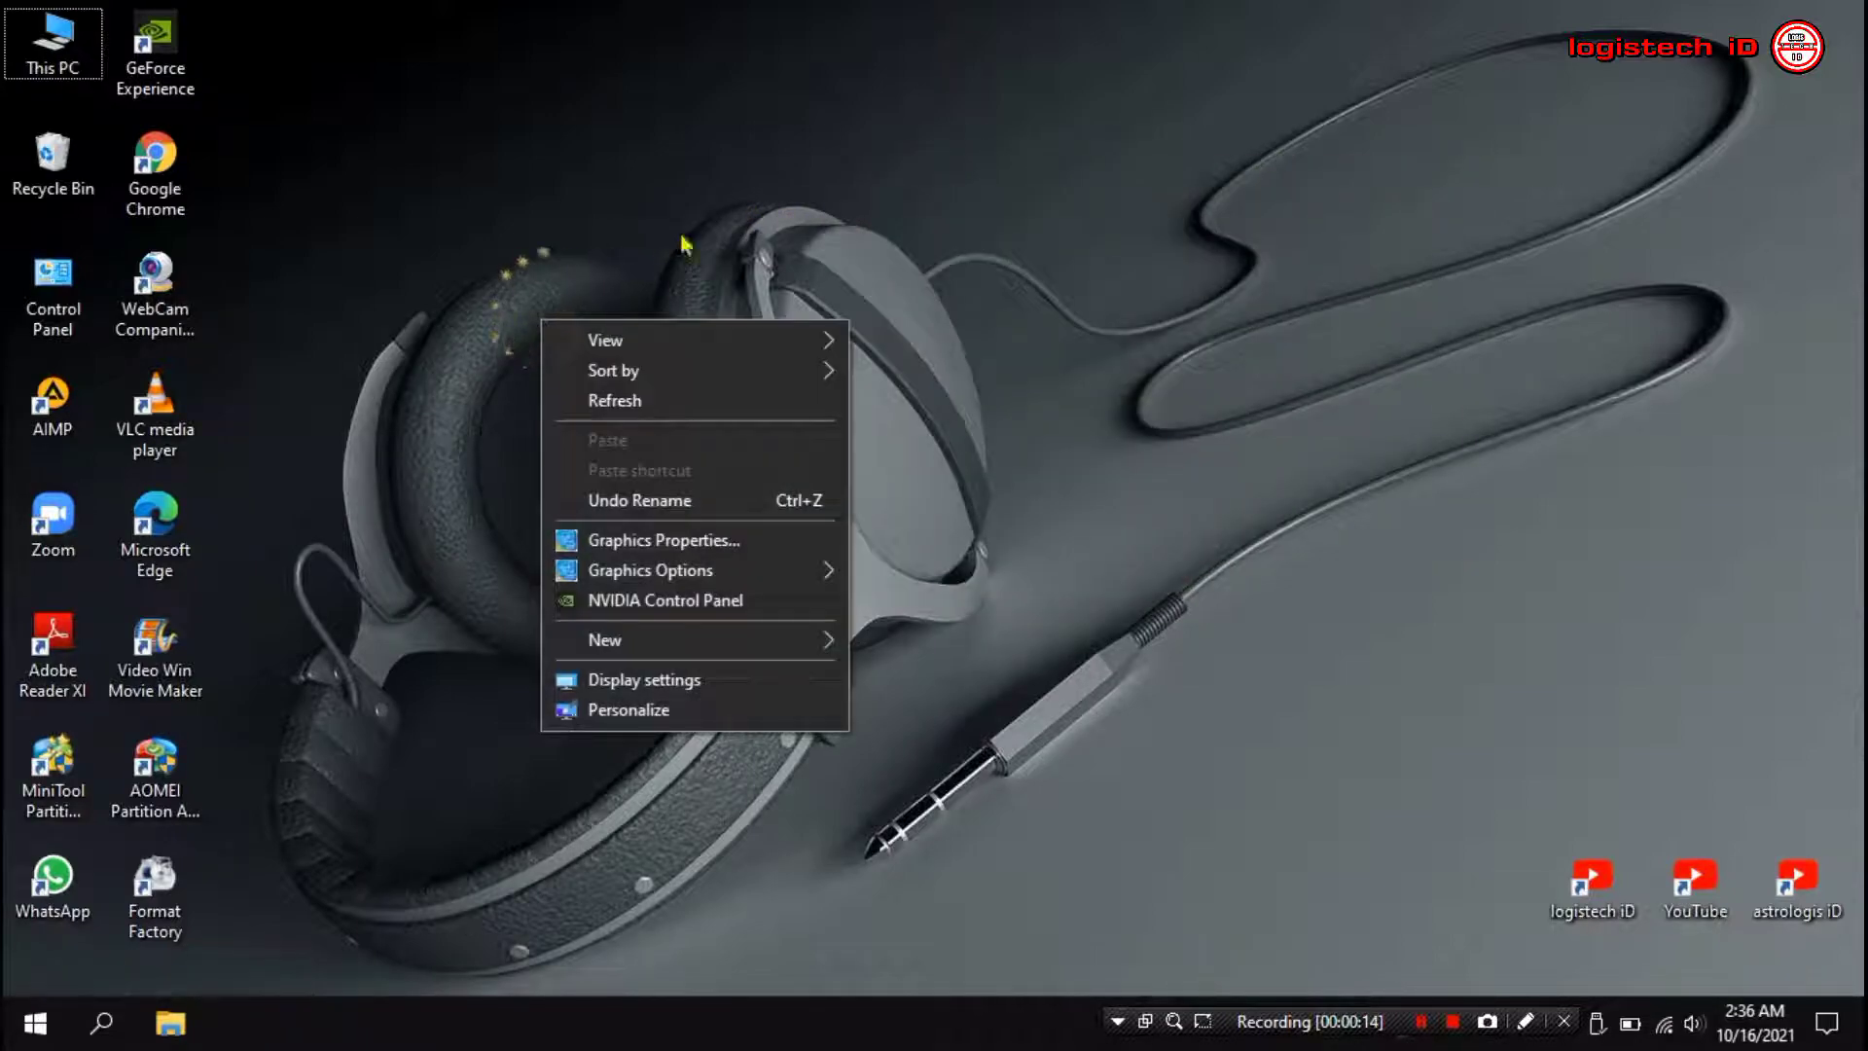
left_click(1016, 307)
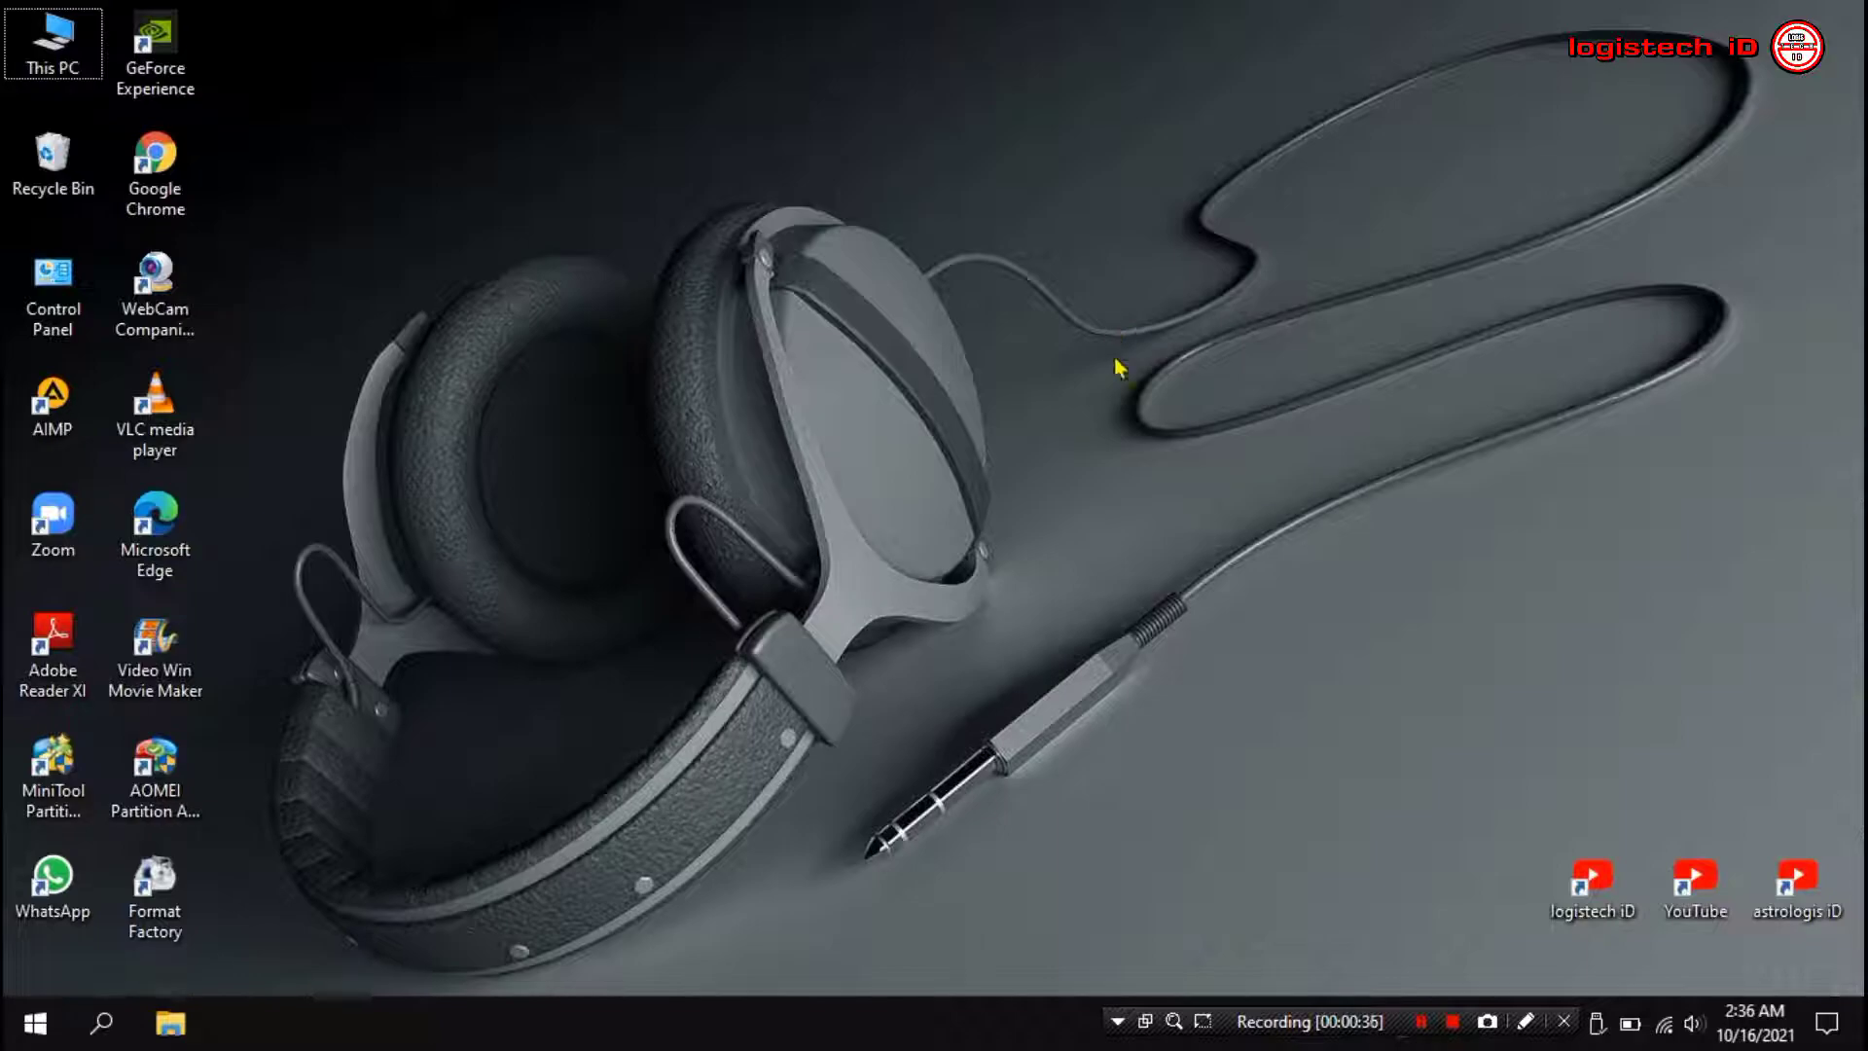
Locate the "makan makan" video in the Documents folder and check its file size, closing the folder window when done
key("super+e")
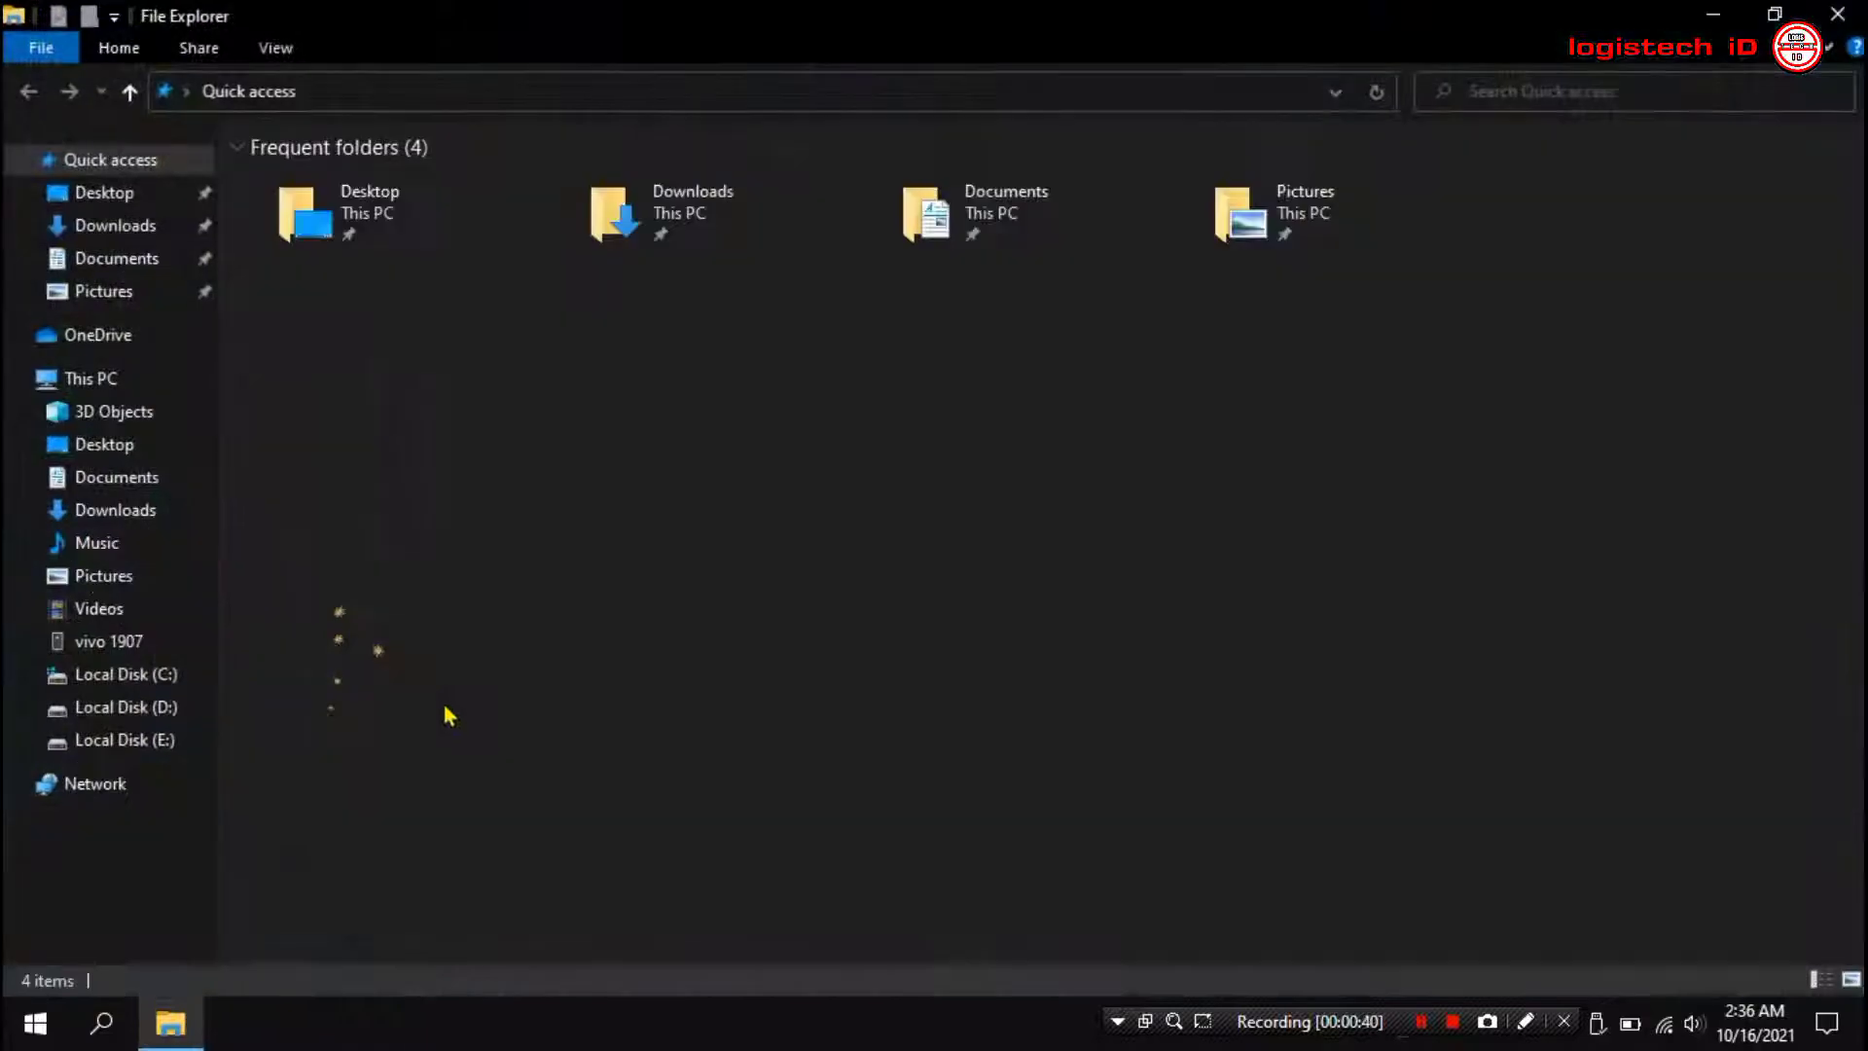
left_click(163, 265)
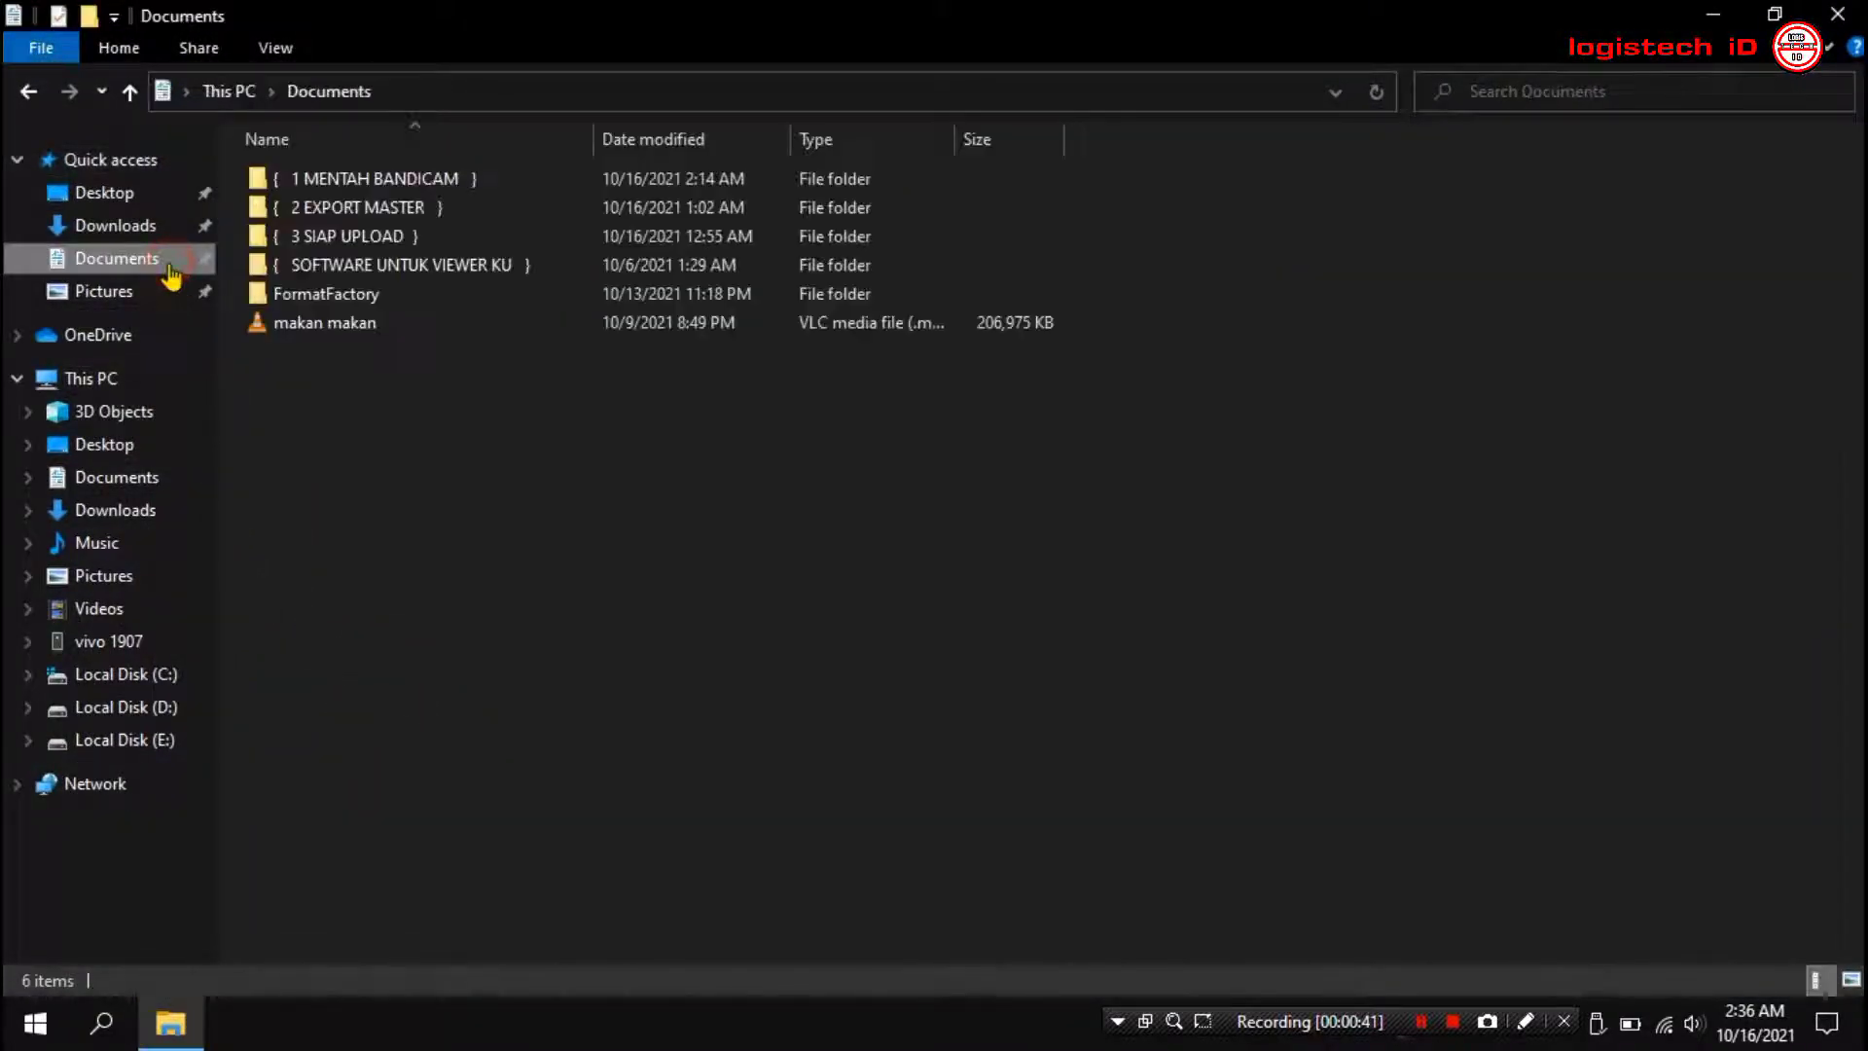
left_click(331, 331)
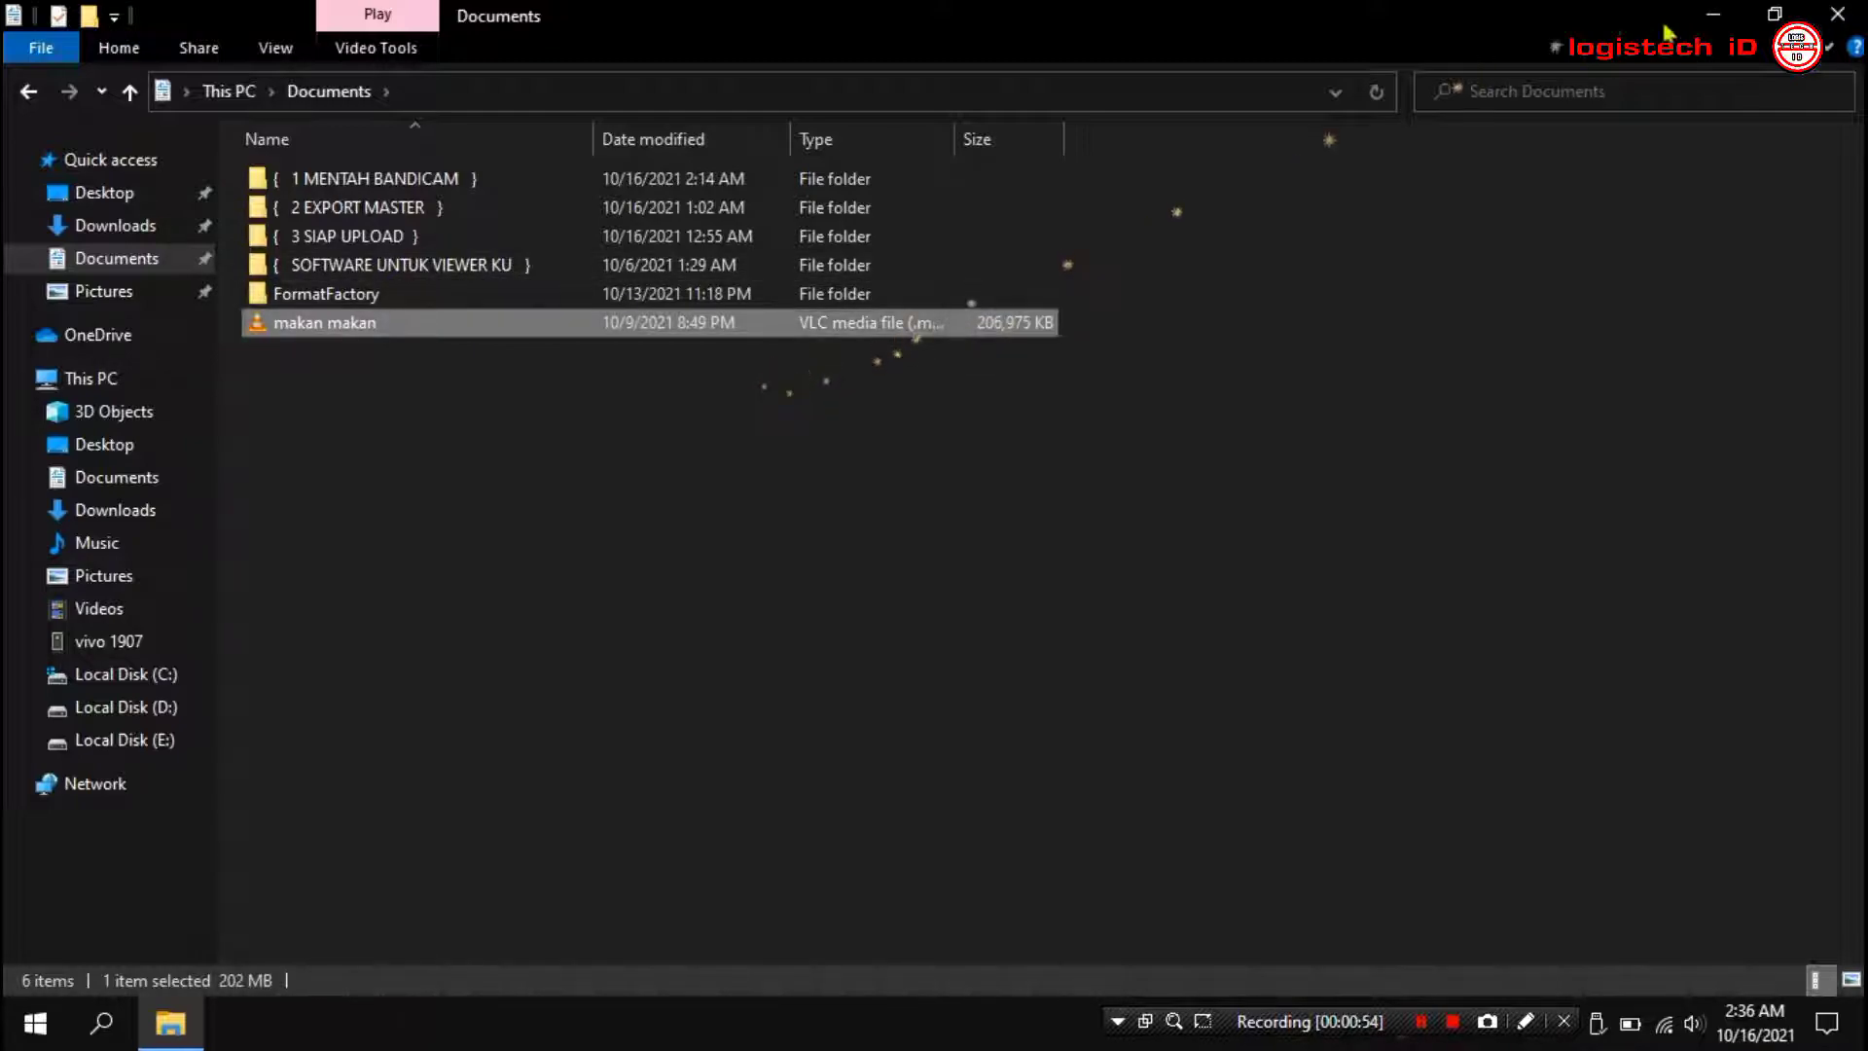
left_click(1838, 14)
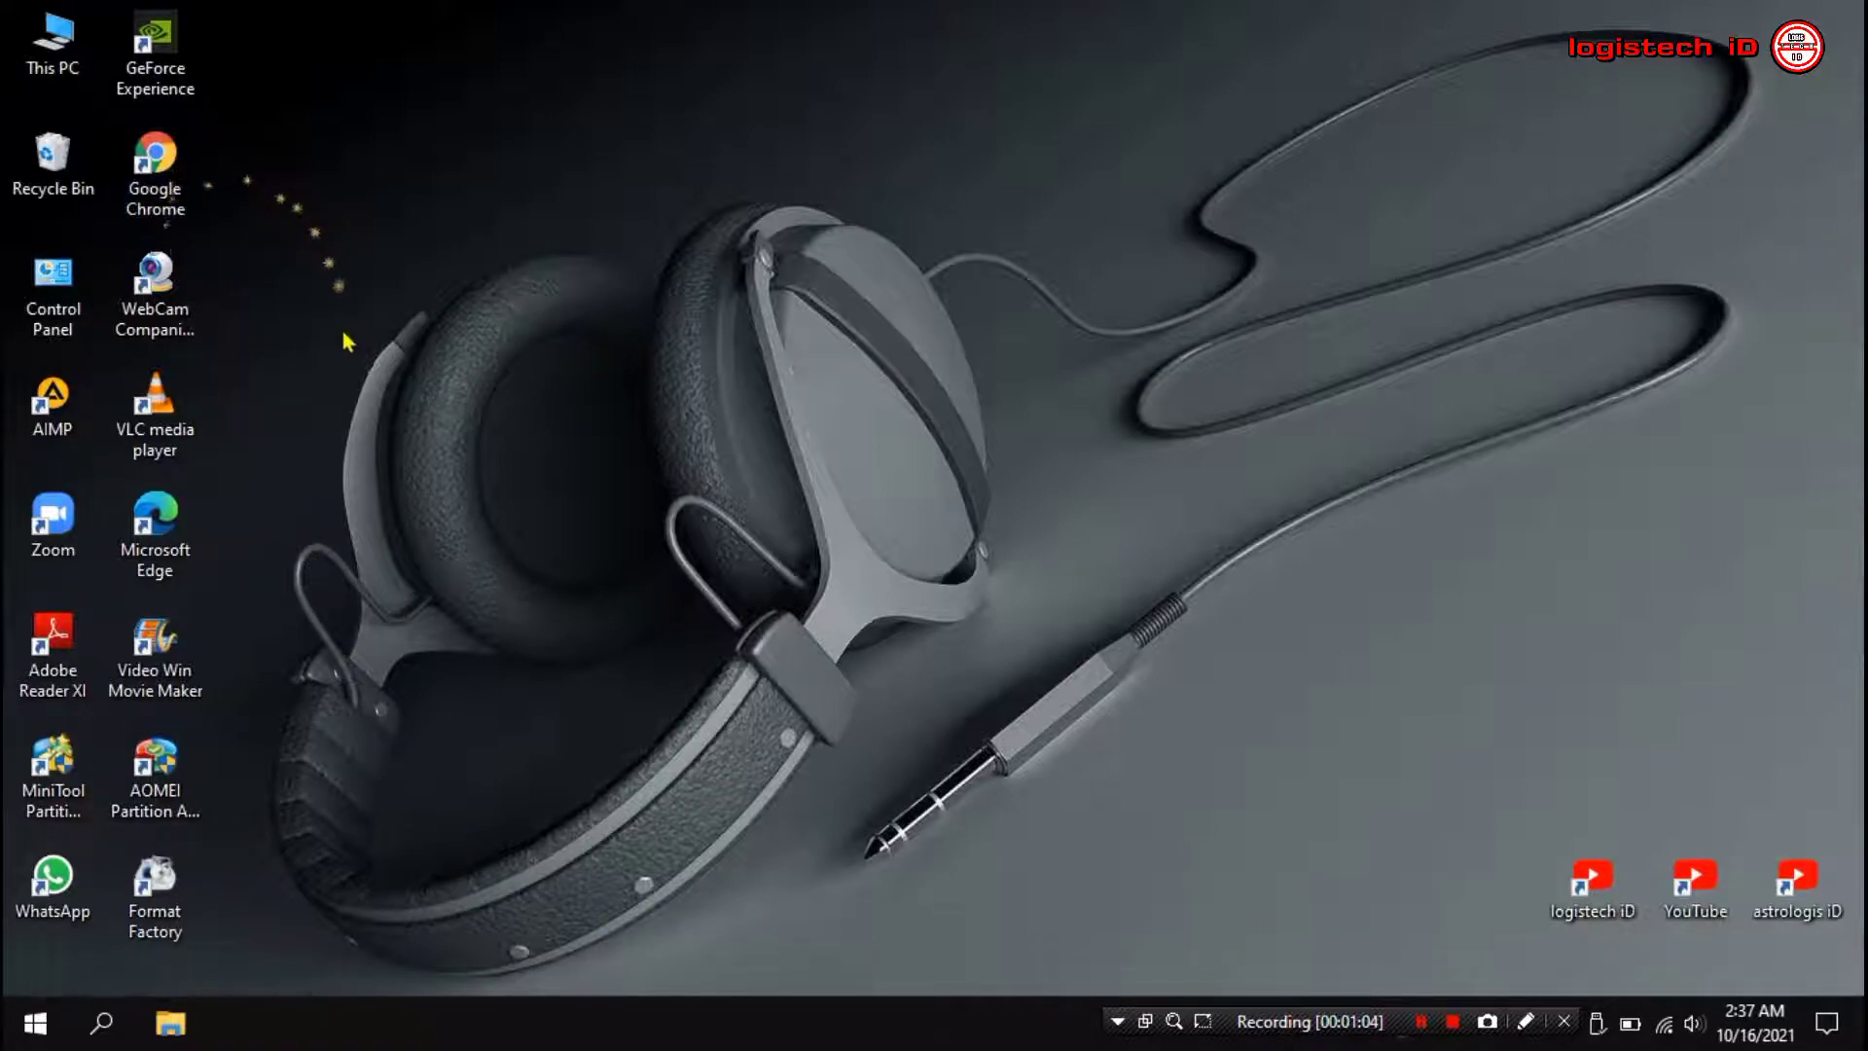
Switch to Google Chrome with the third user profile and search Google for "download format pactory"
double_click(158, 194)
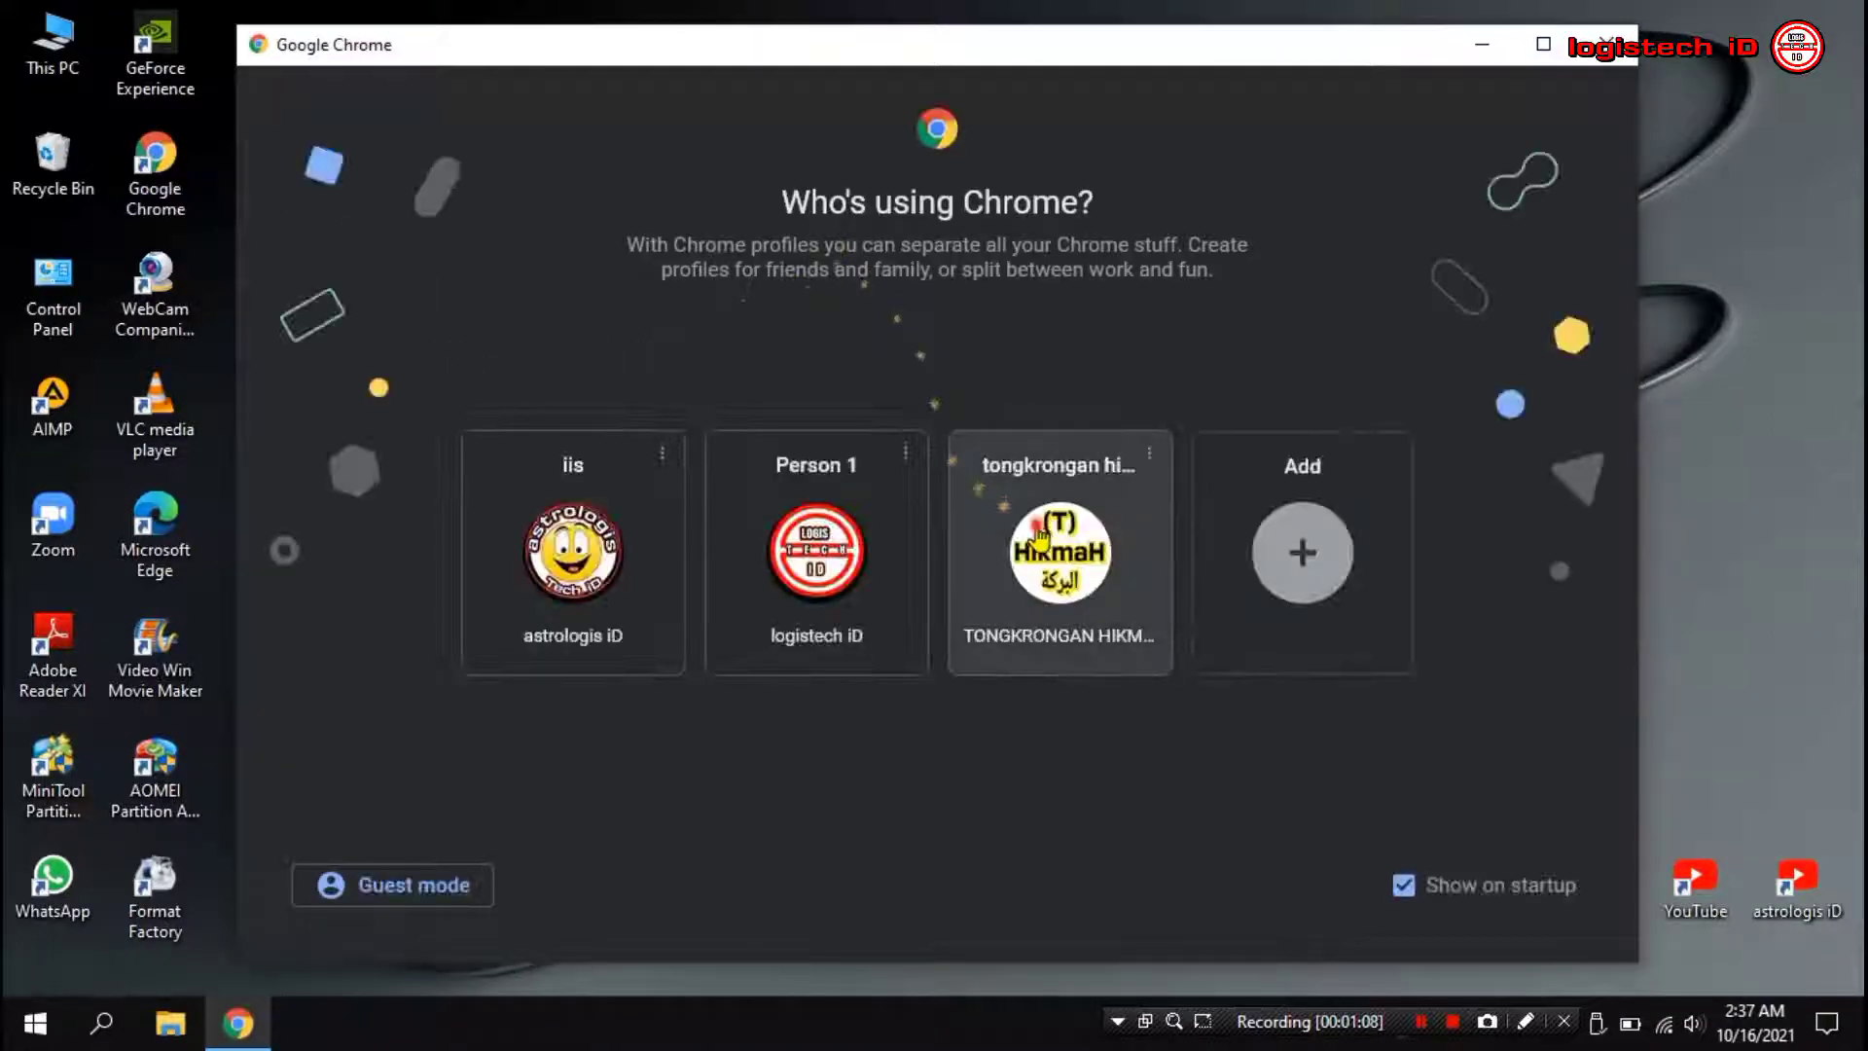
left_click(1059, 552)
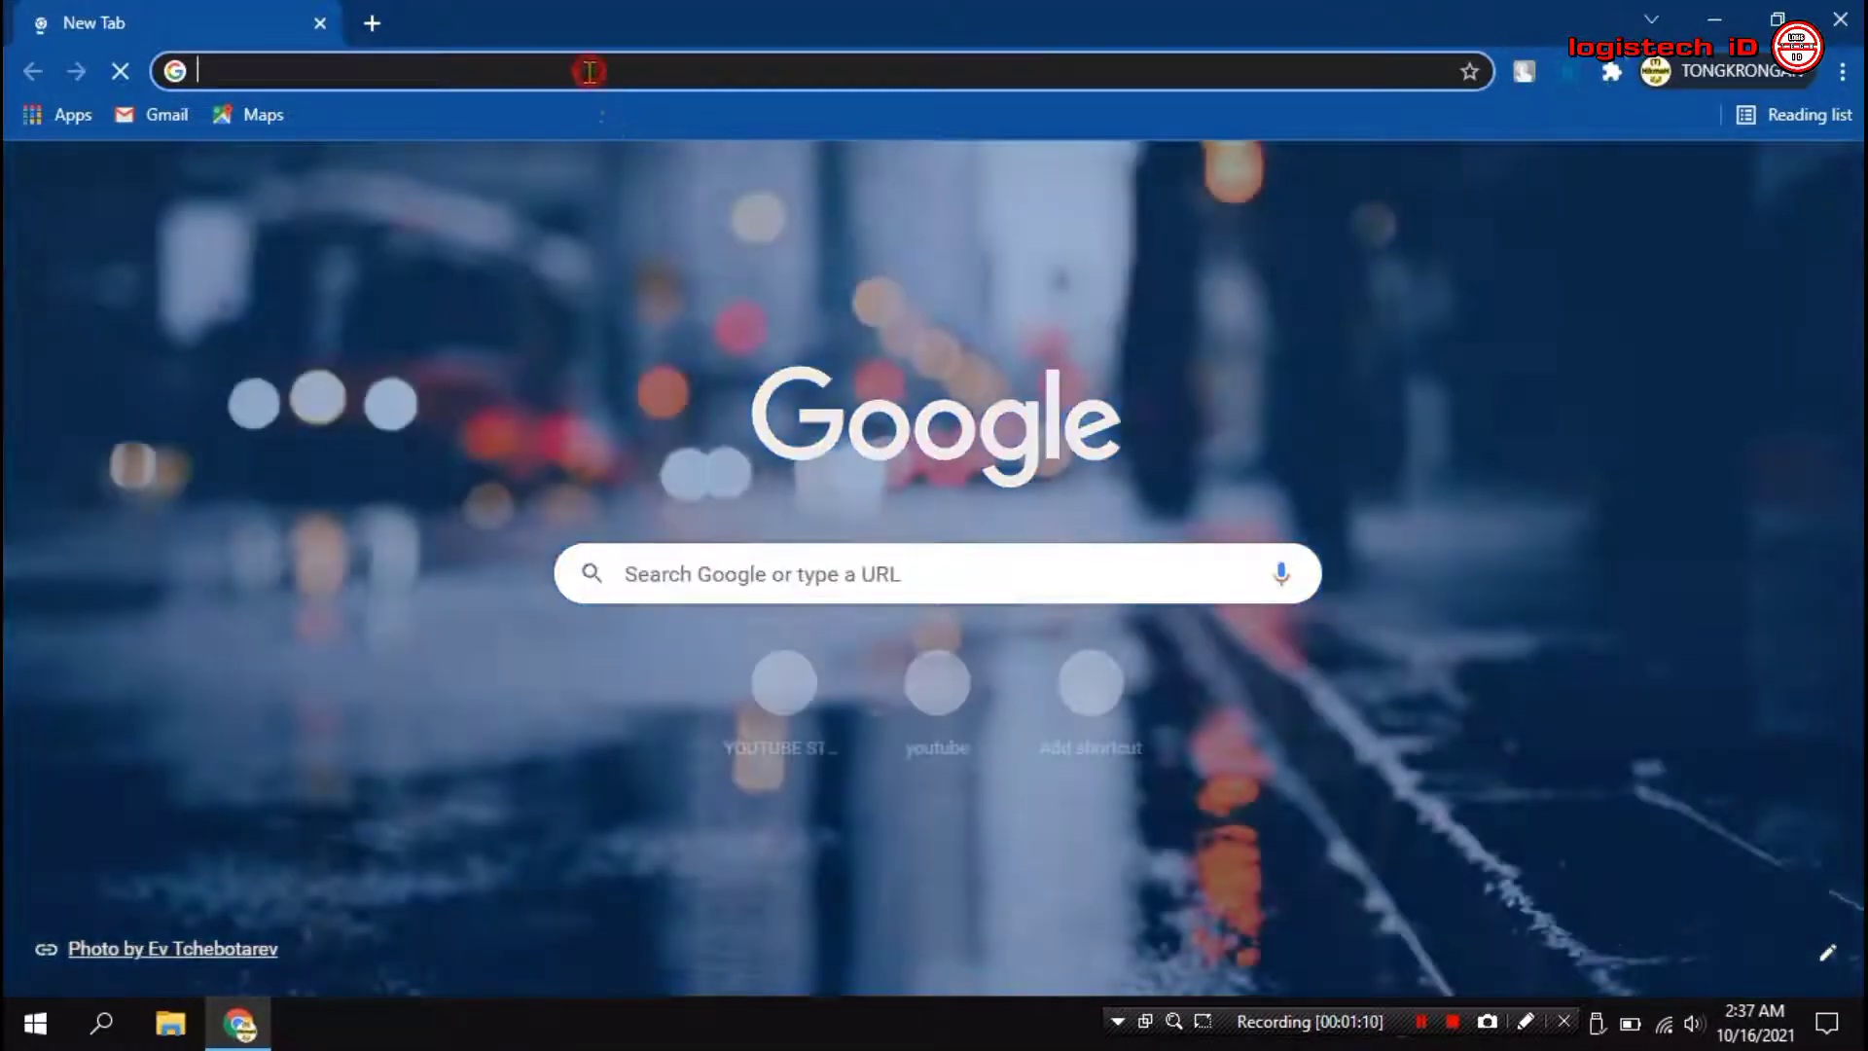
left_click(590, 70)
type("do")
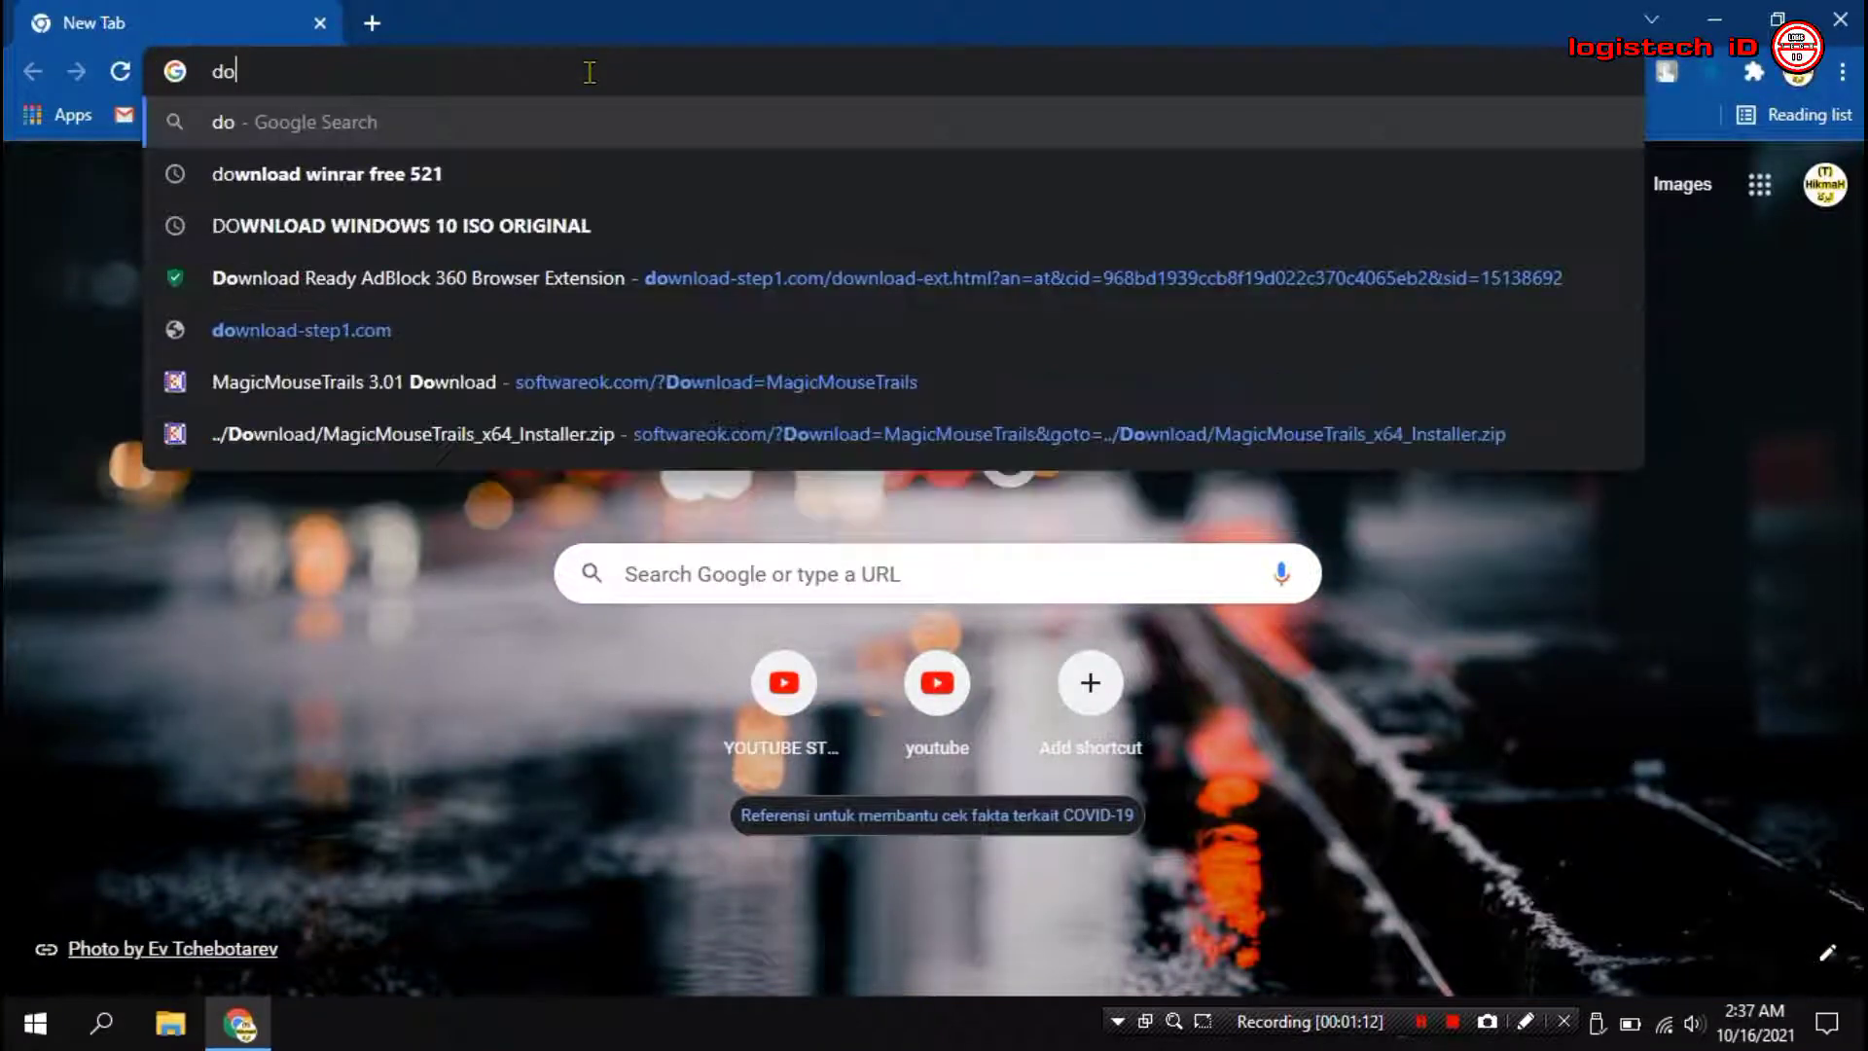
type("wnload ")
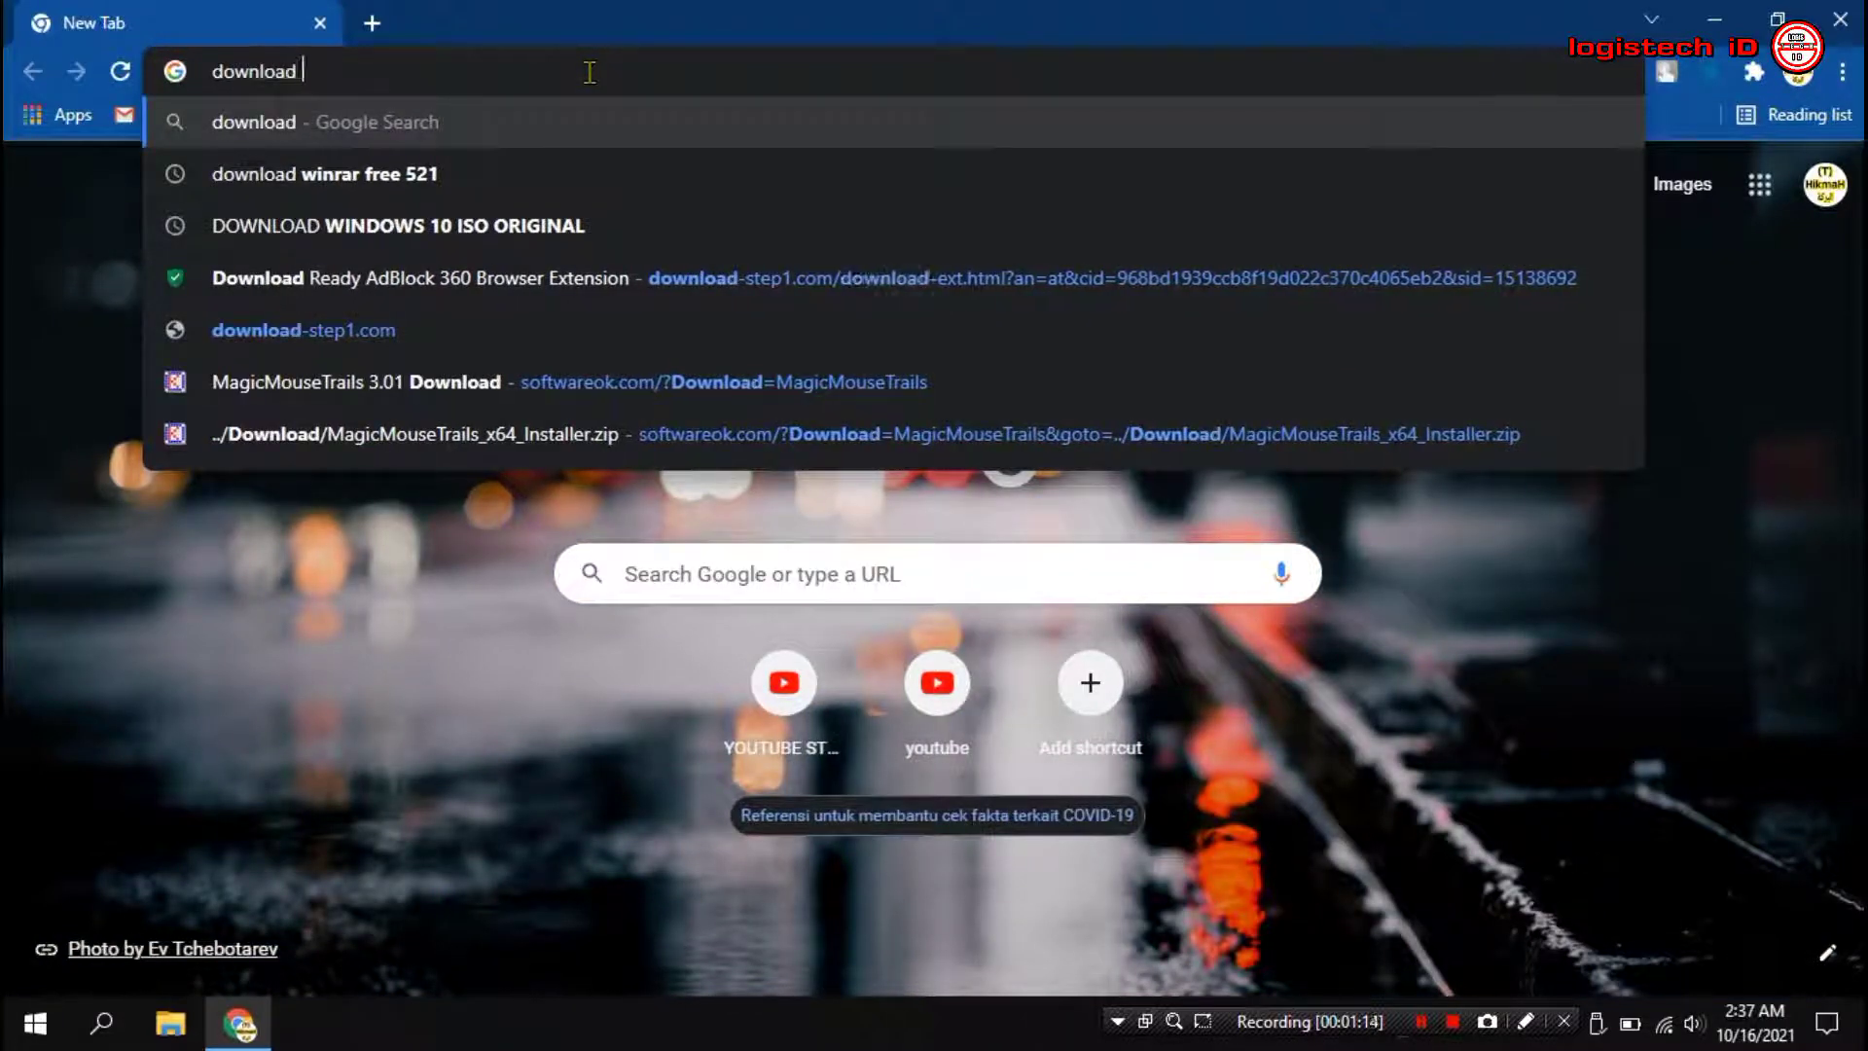
type("format")
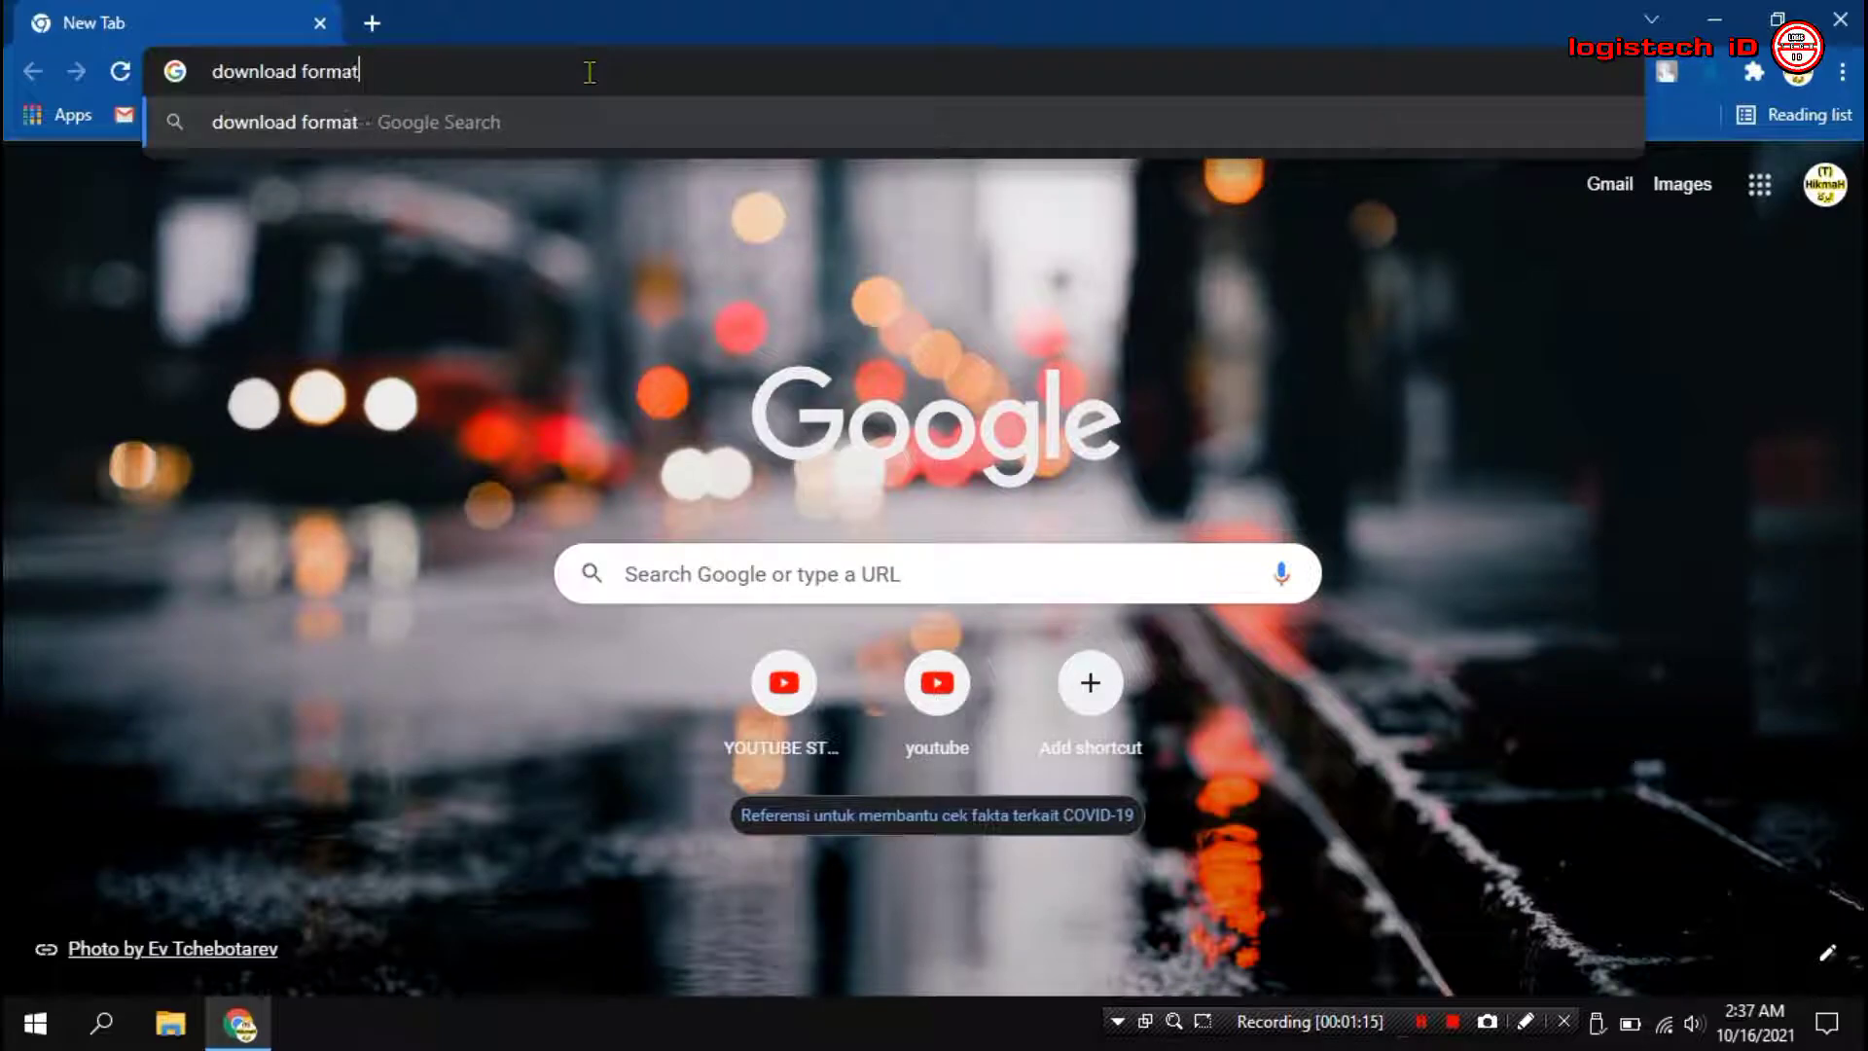
type(" p")
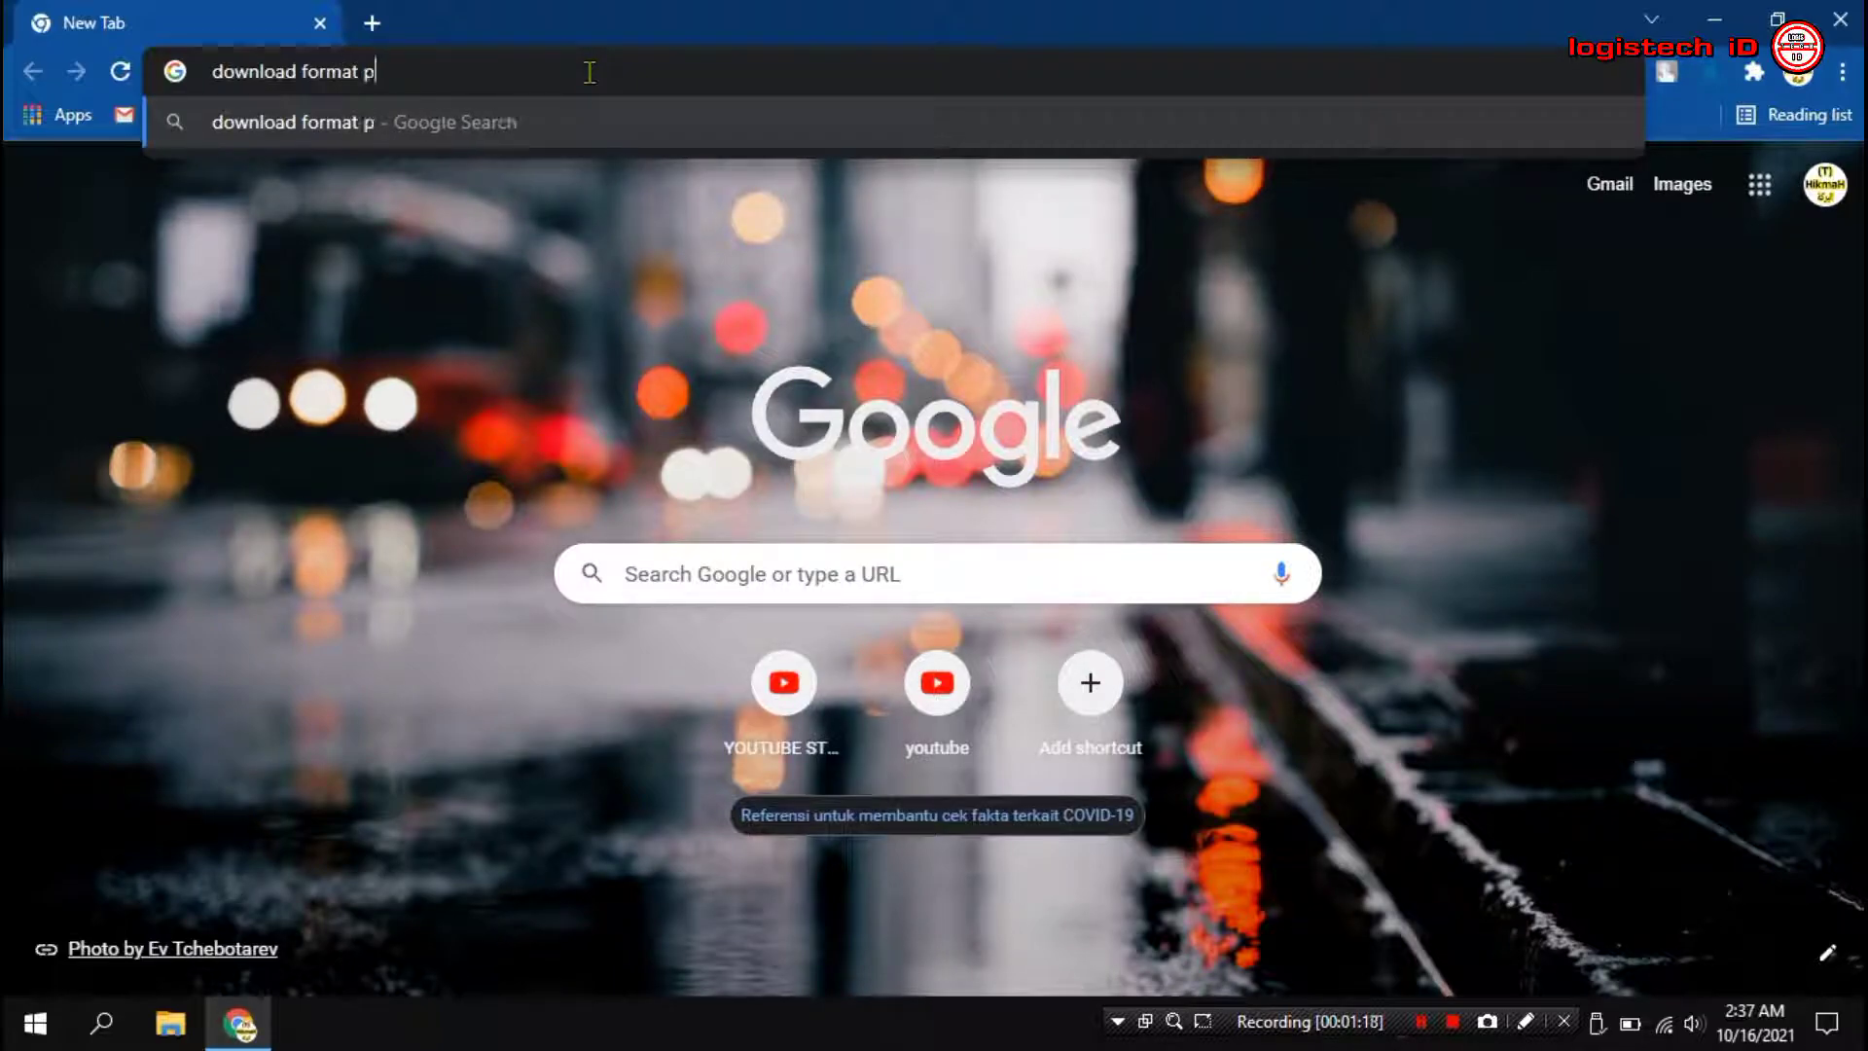
type("actory")
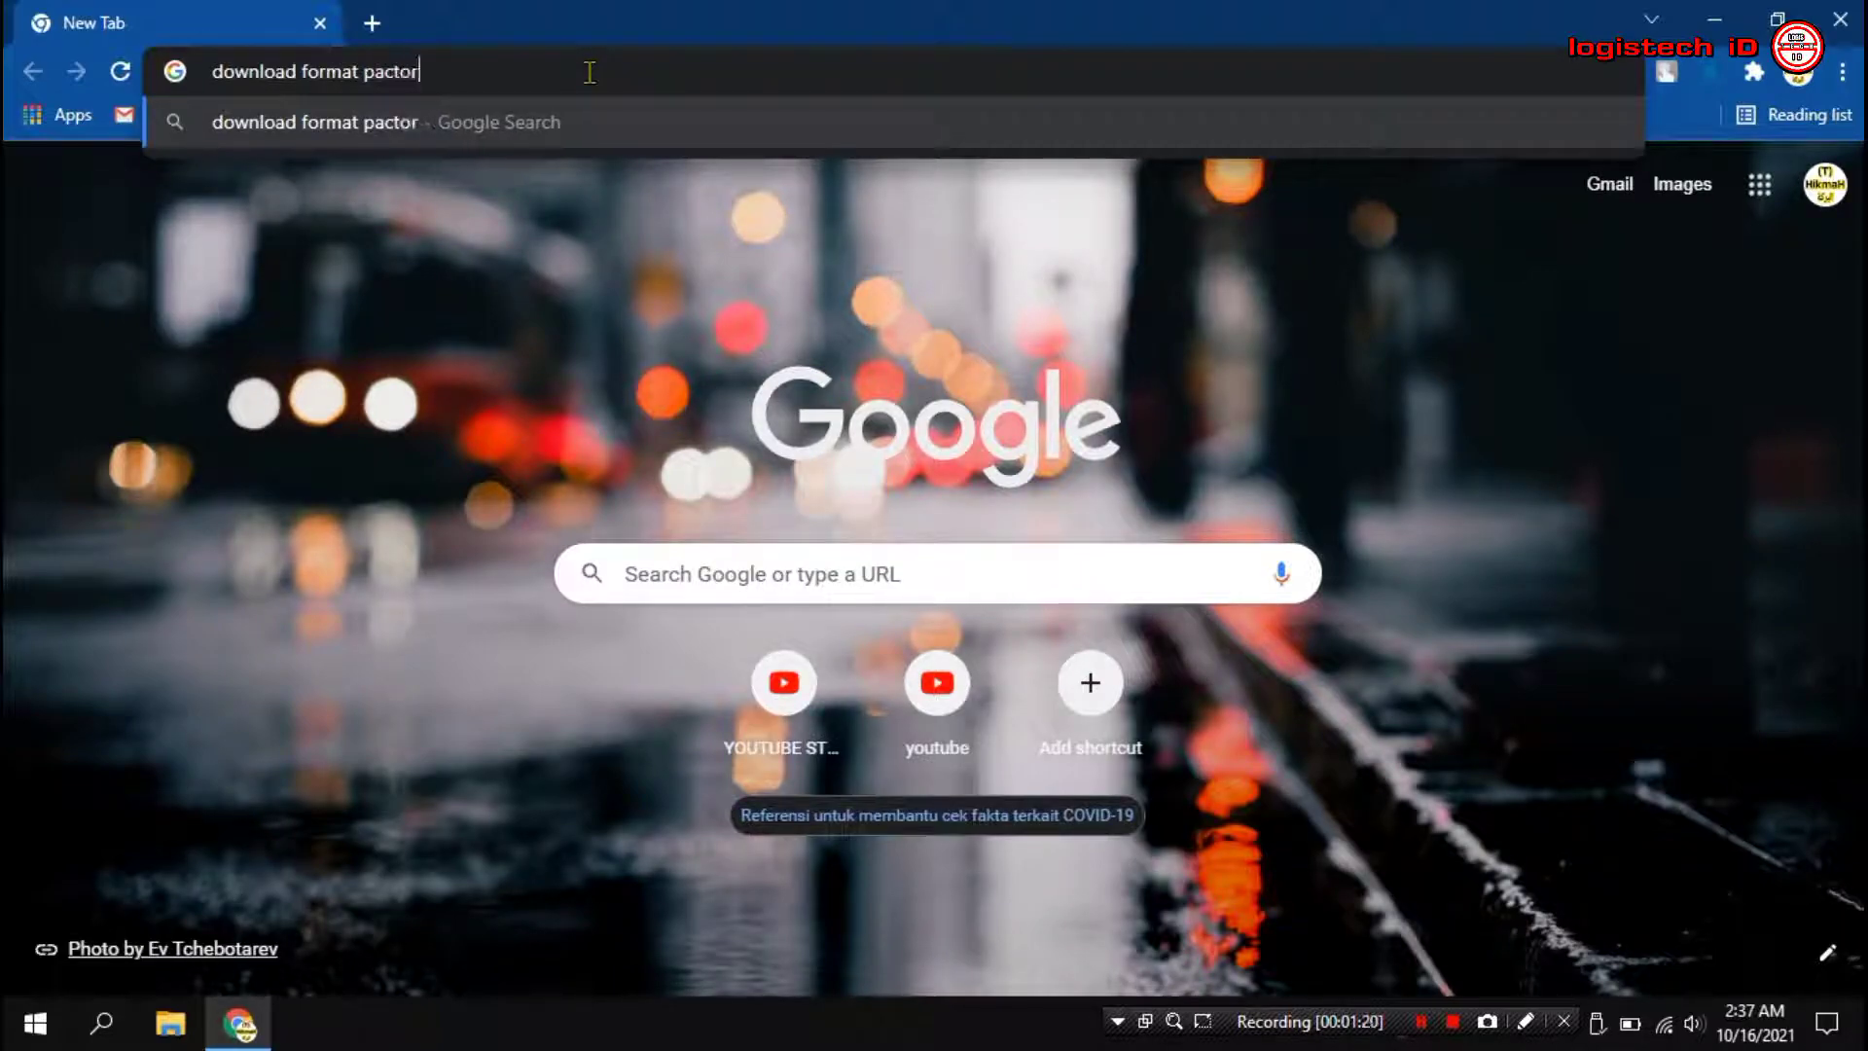
key("Return")
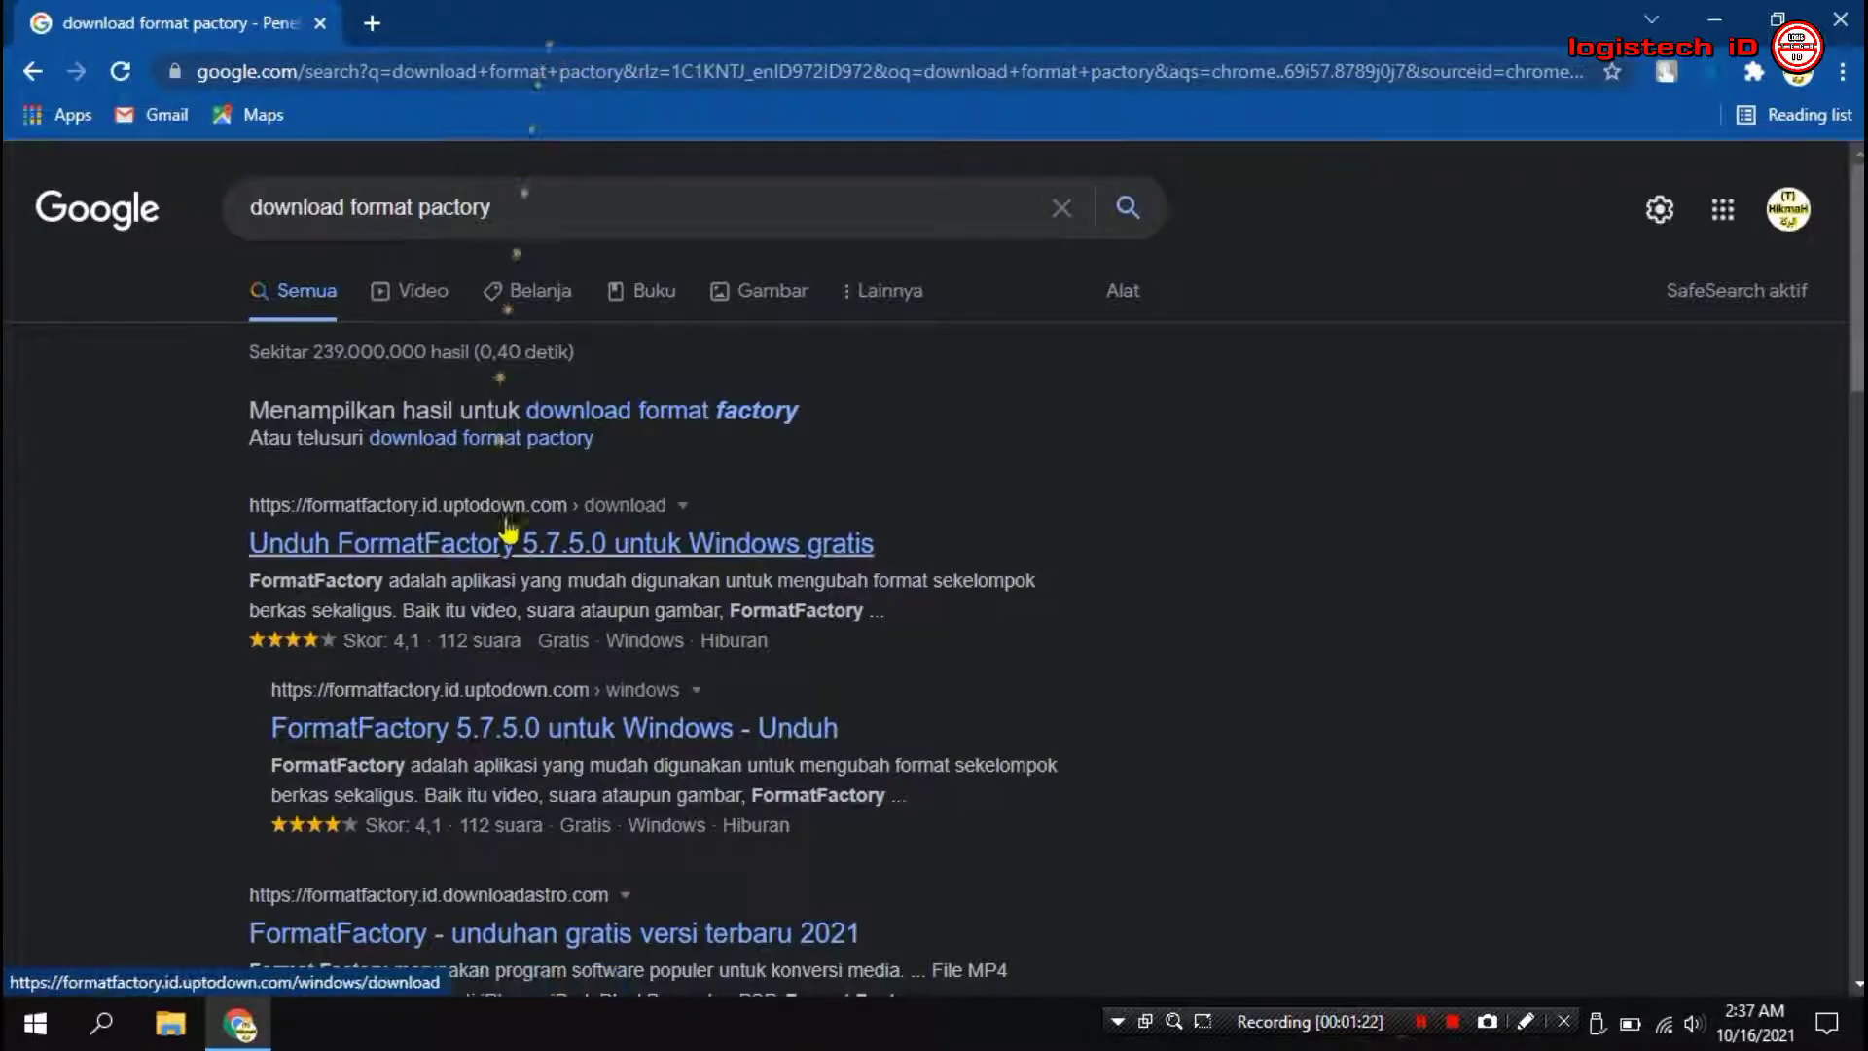
Download the FormatFactory 5.7.5.0 installer from the Uptodown result and close the browser once the download completes
left_click(500, 552)
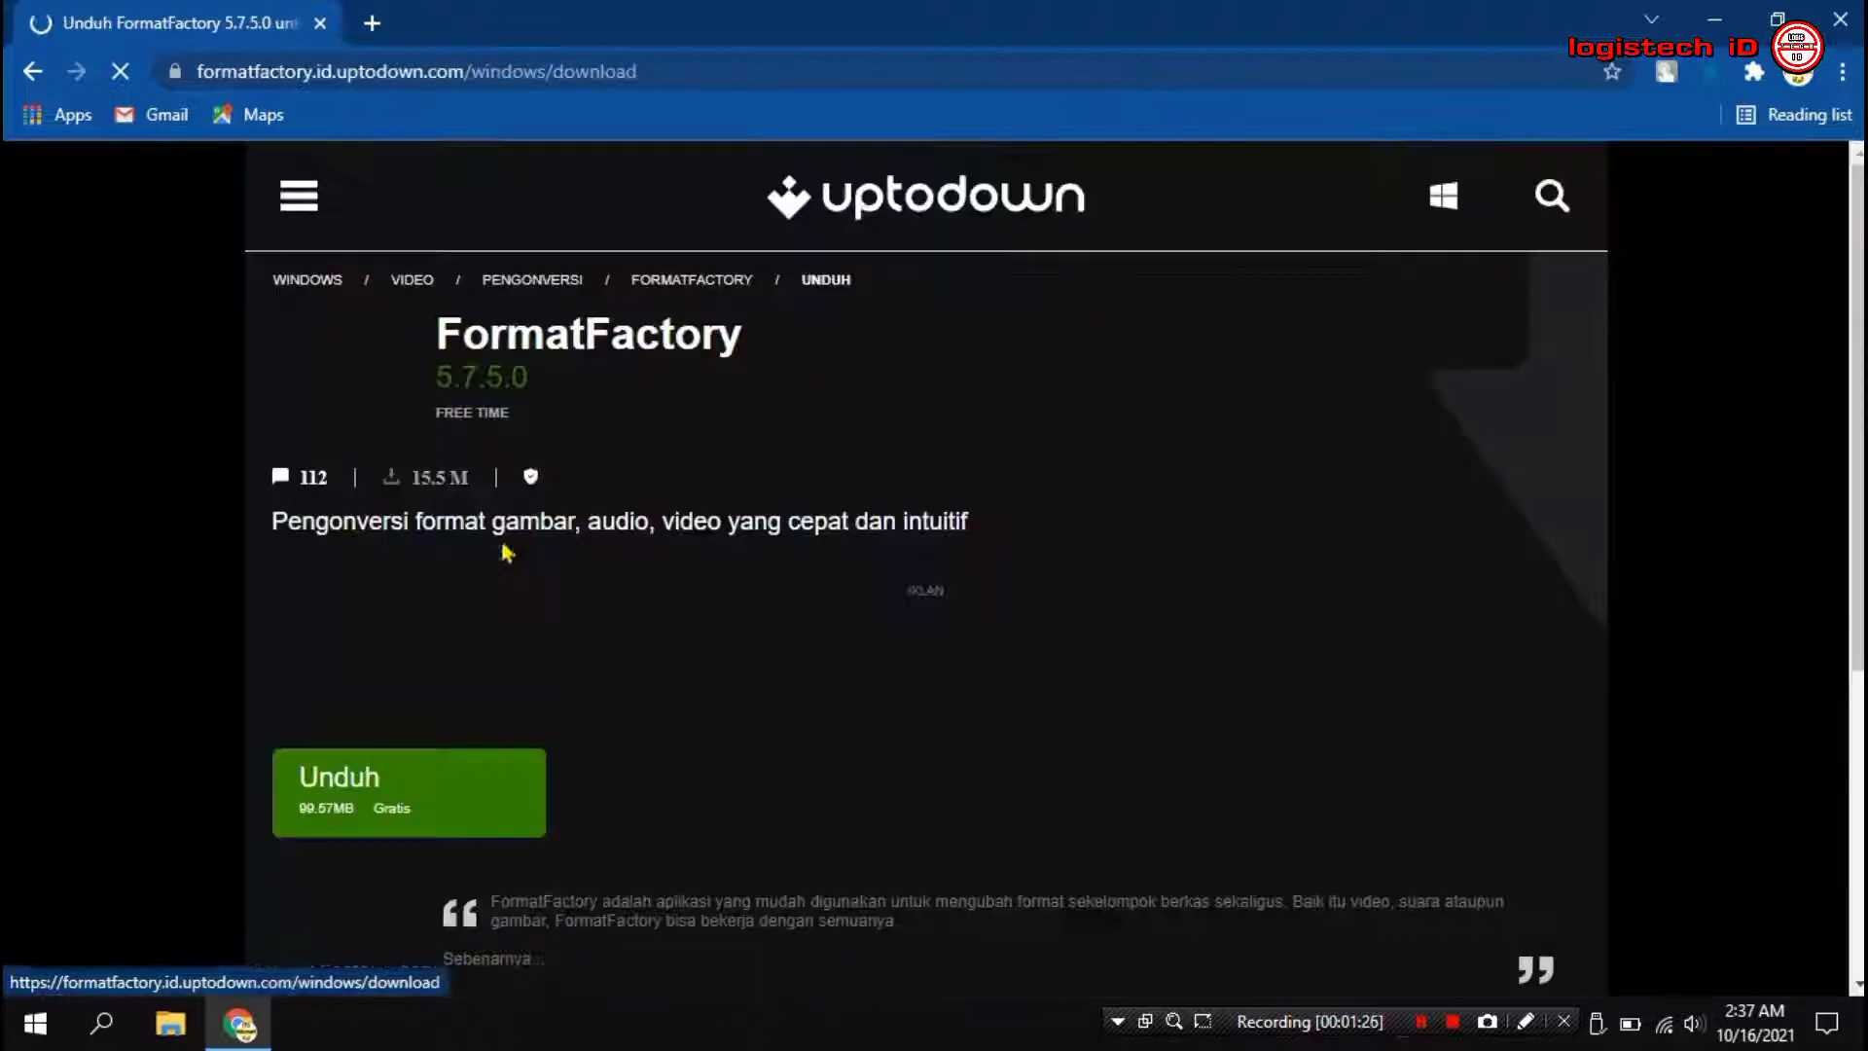
scroll(507, 730, "down", 1)
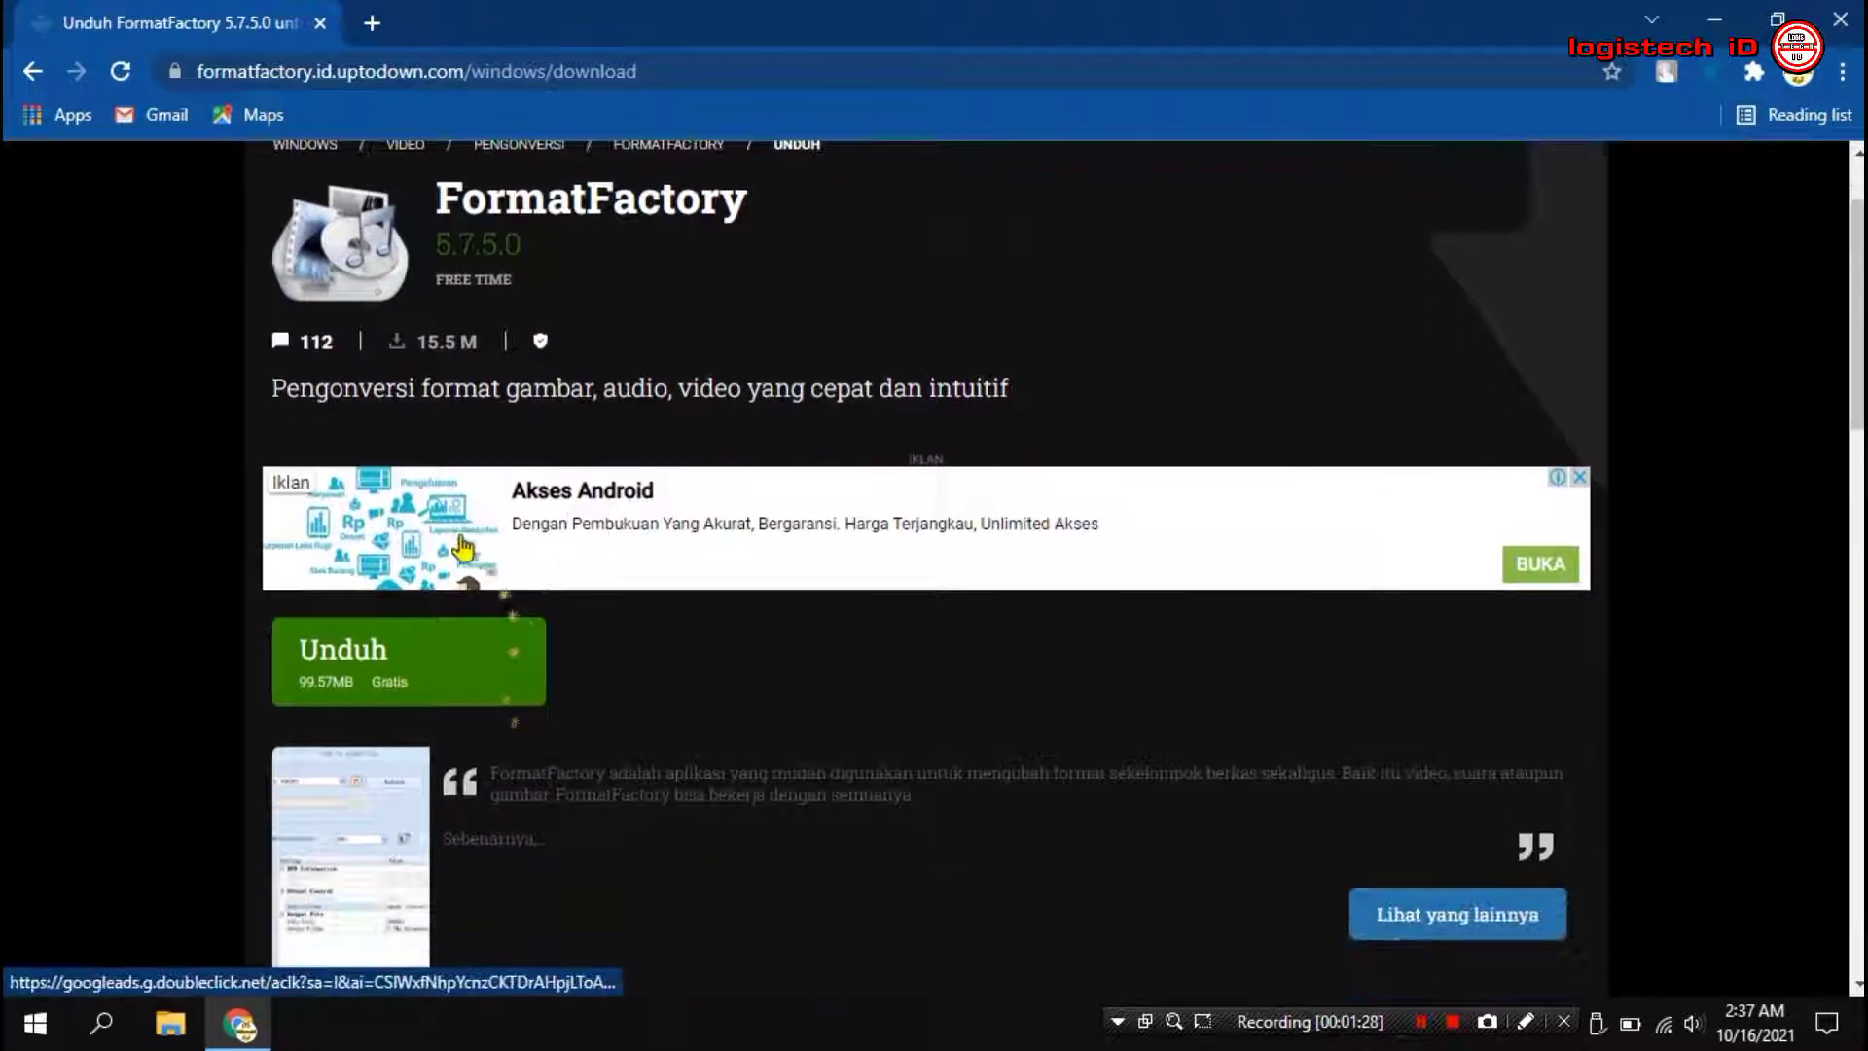
left_click(399, 684)
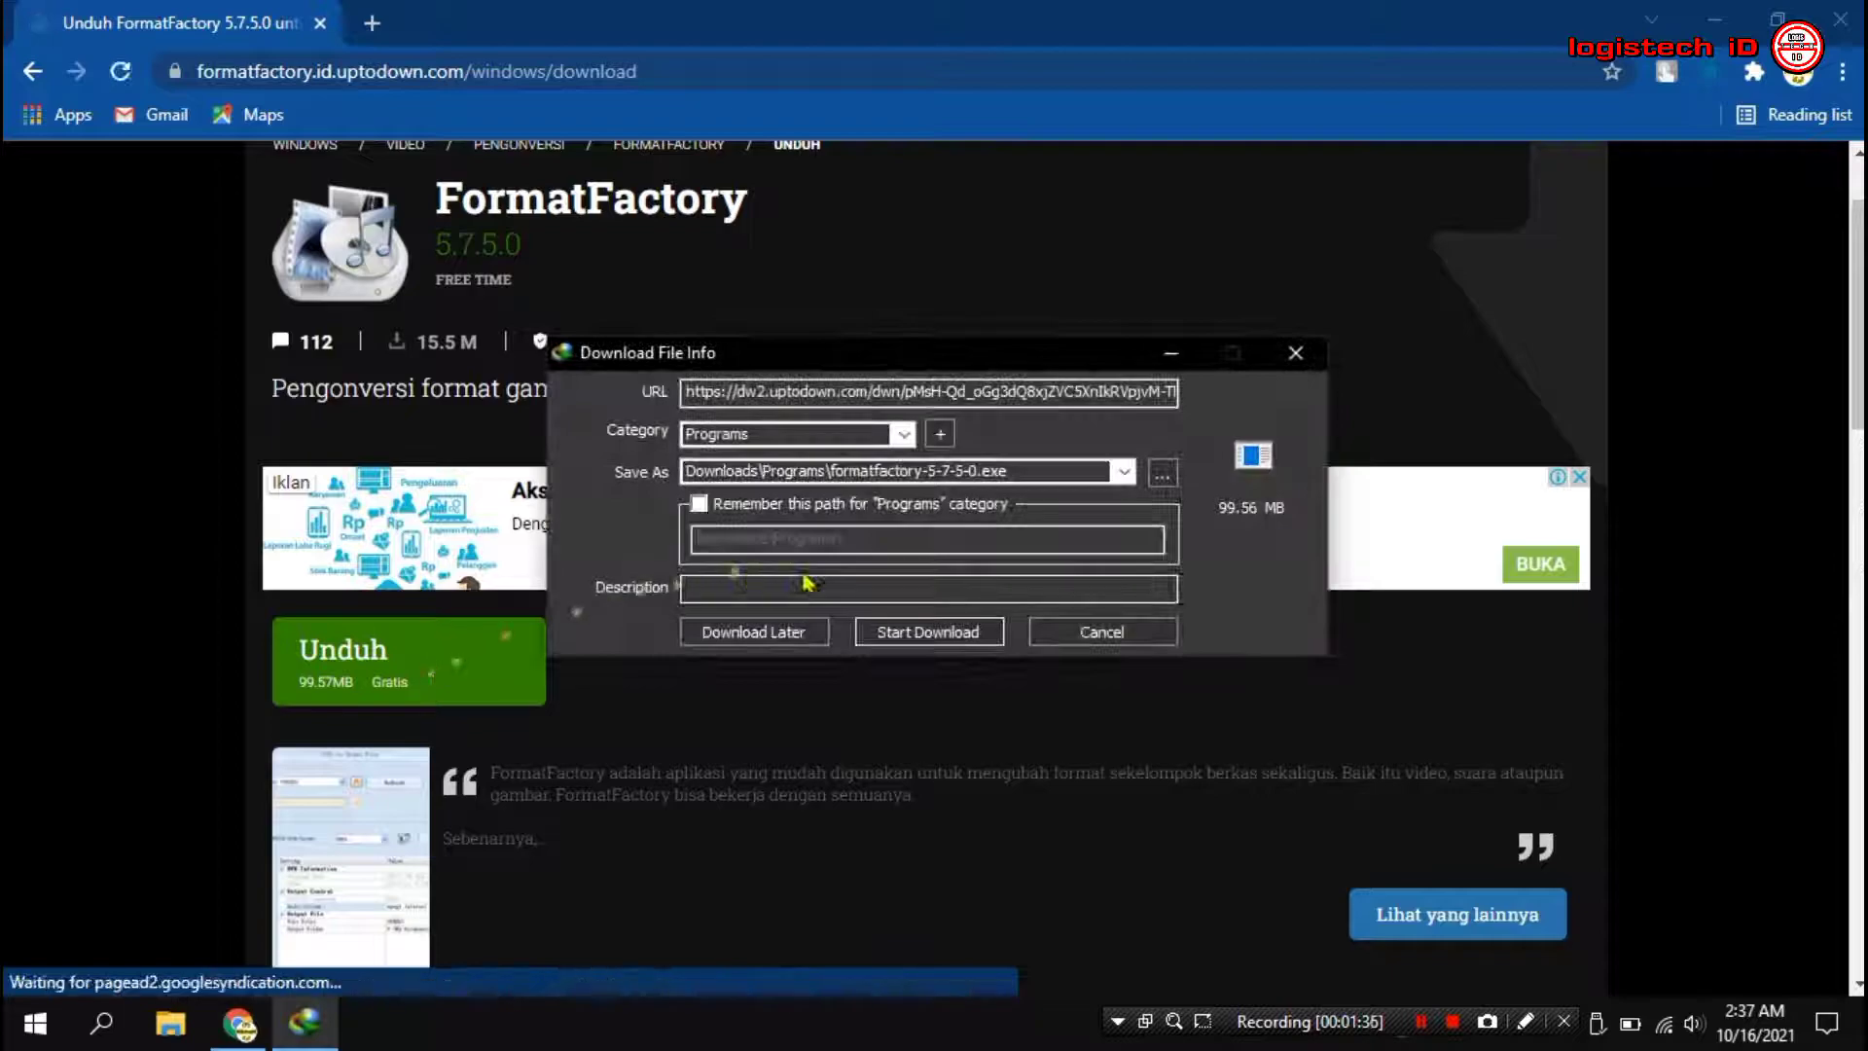
left_click(897, 633)
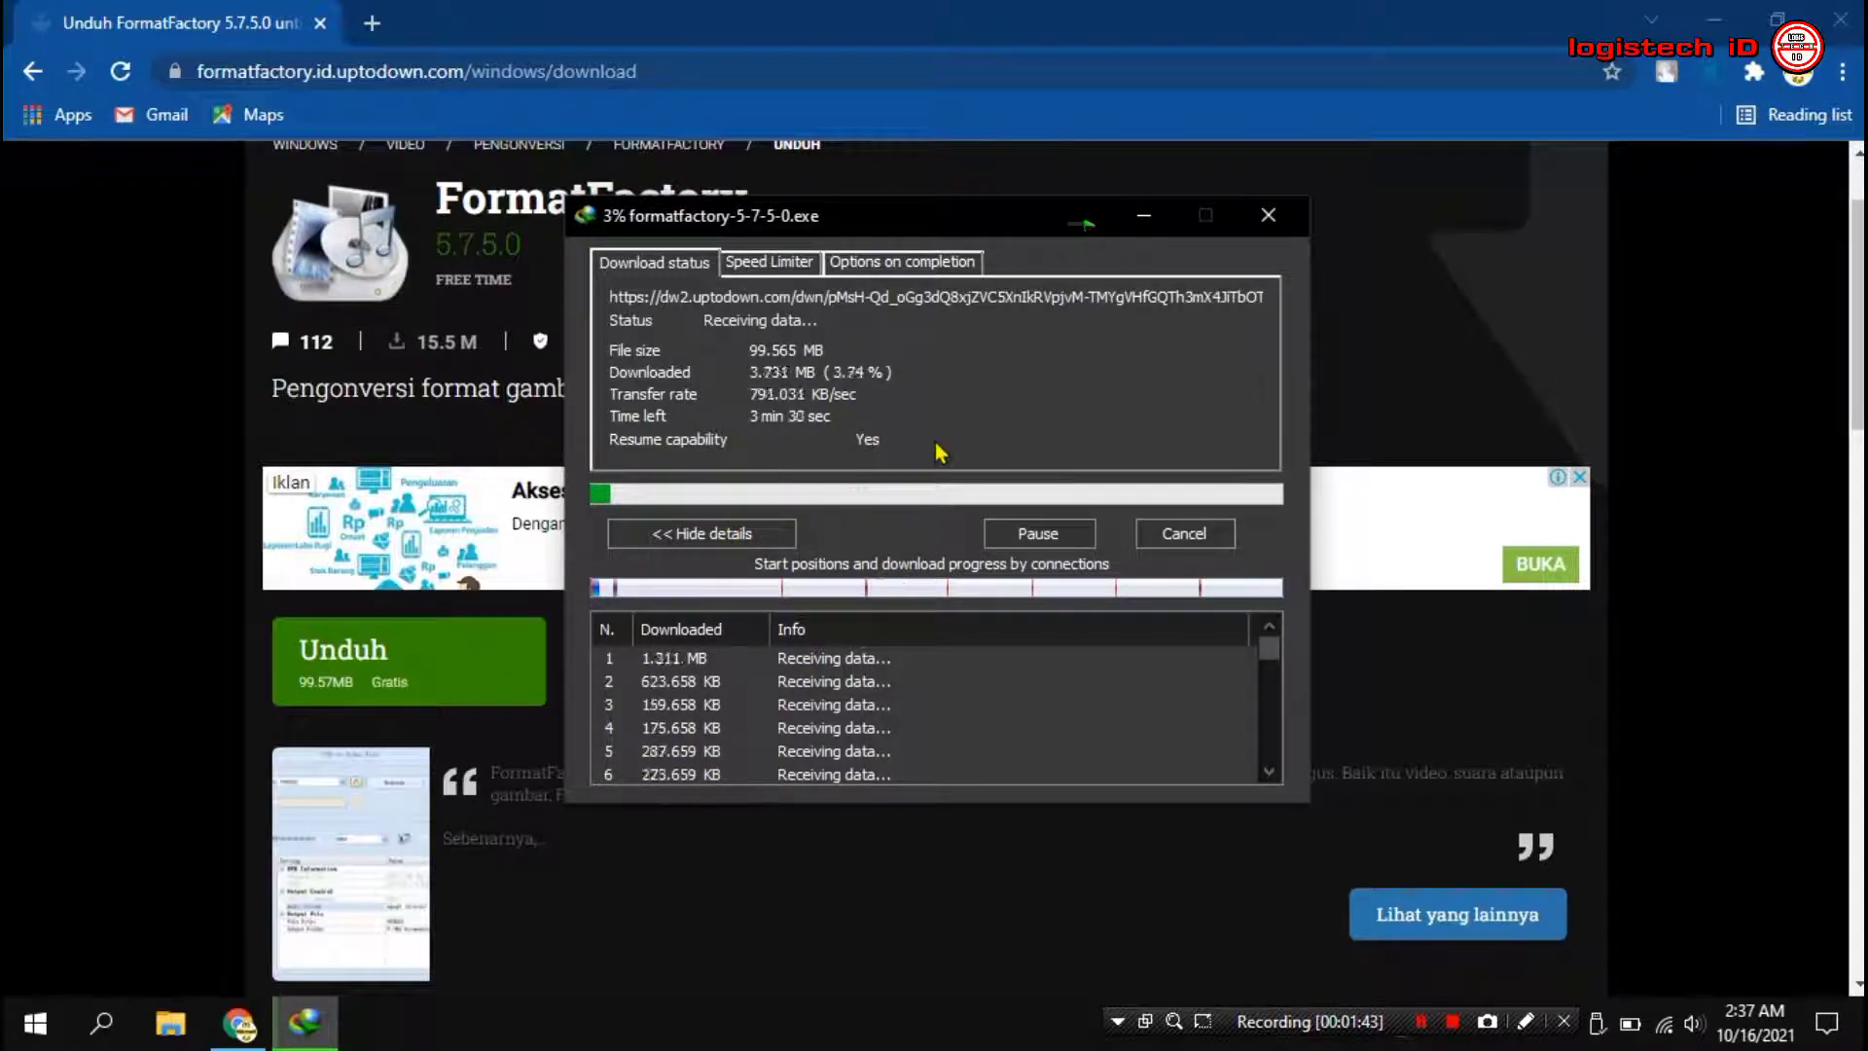
left_click_drag(954, 224, 816, 306)
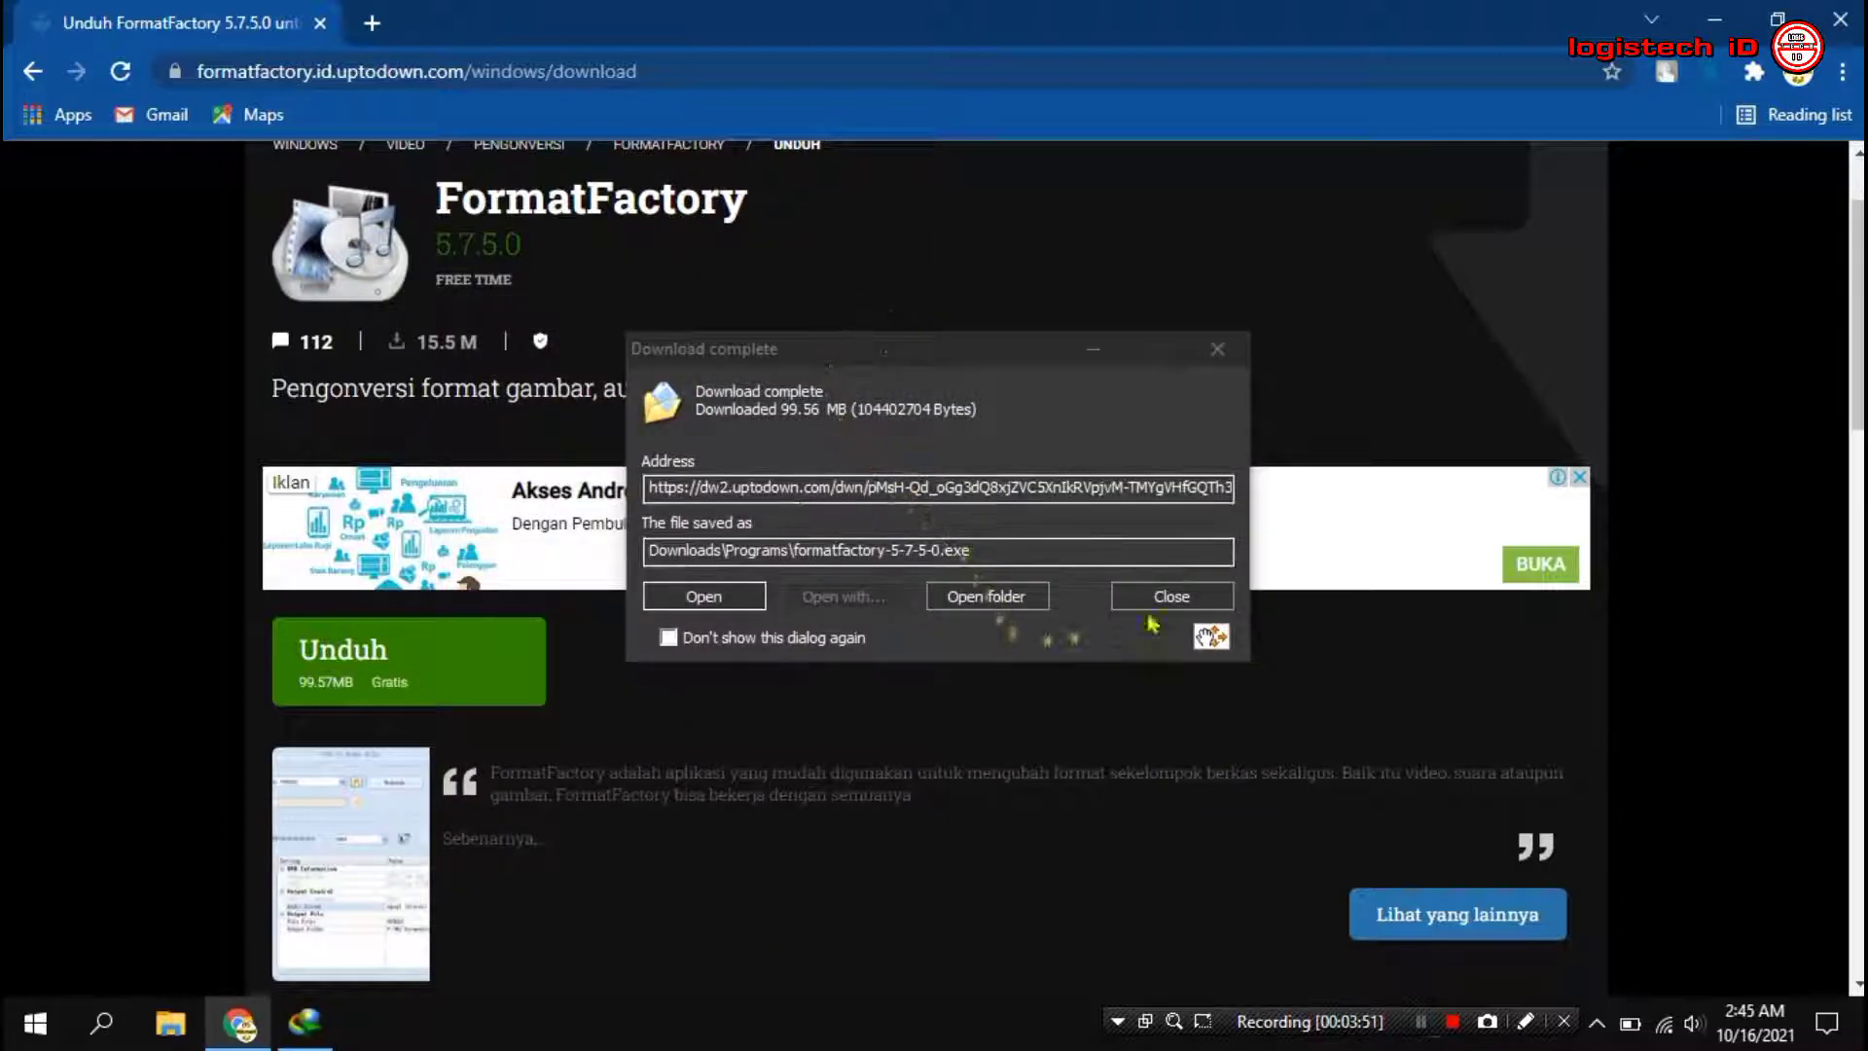
left_click(1185, 603)
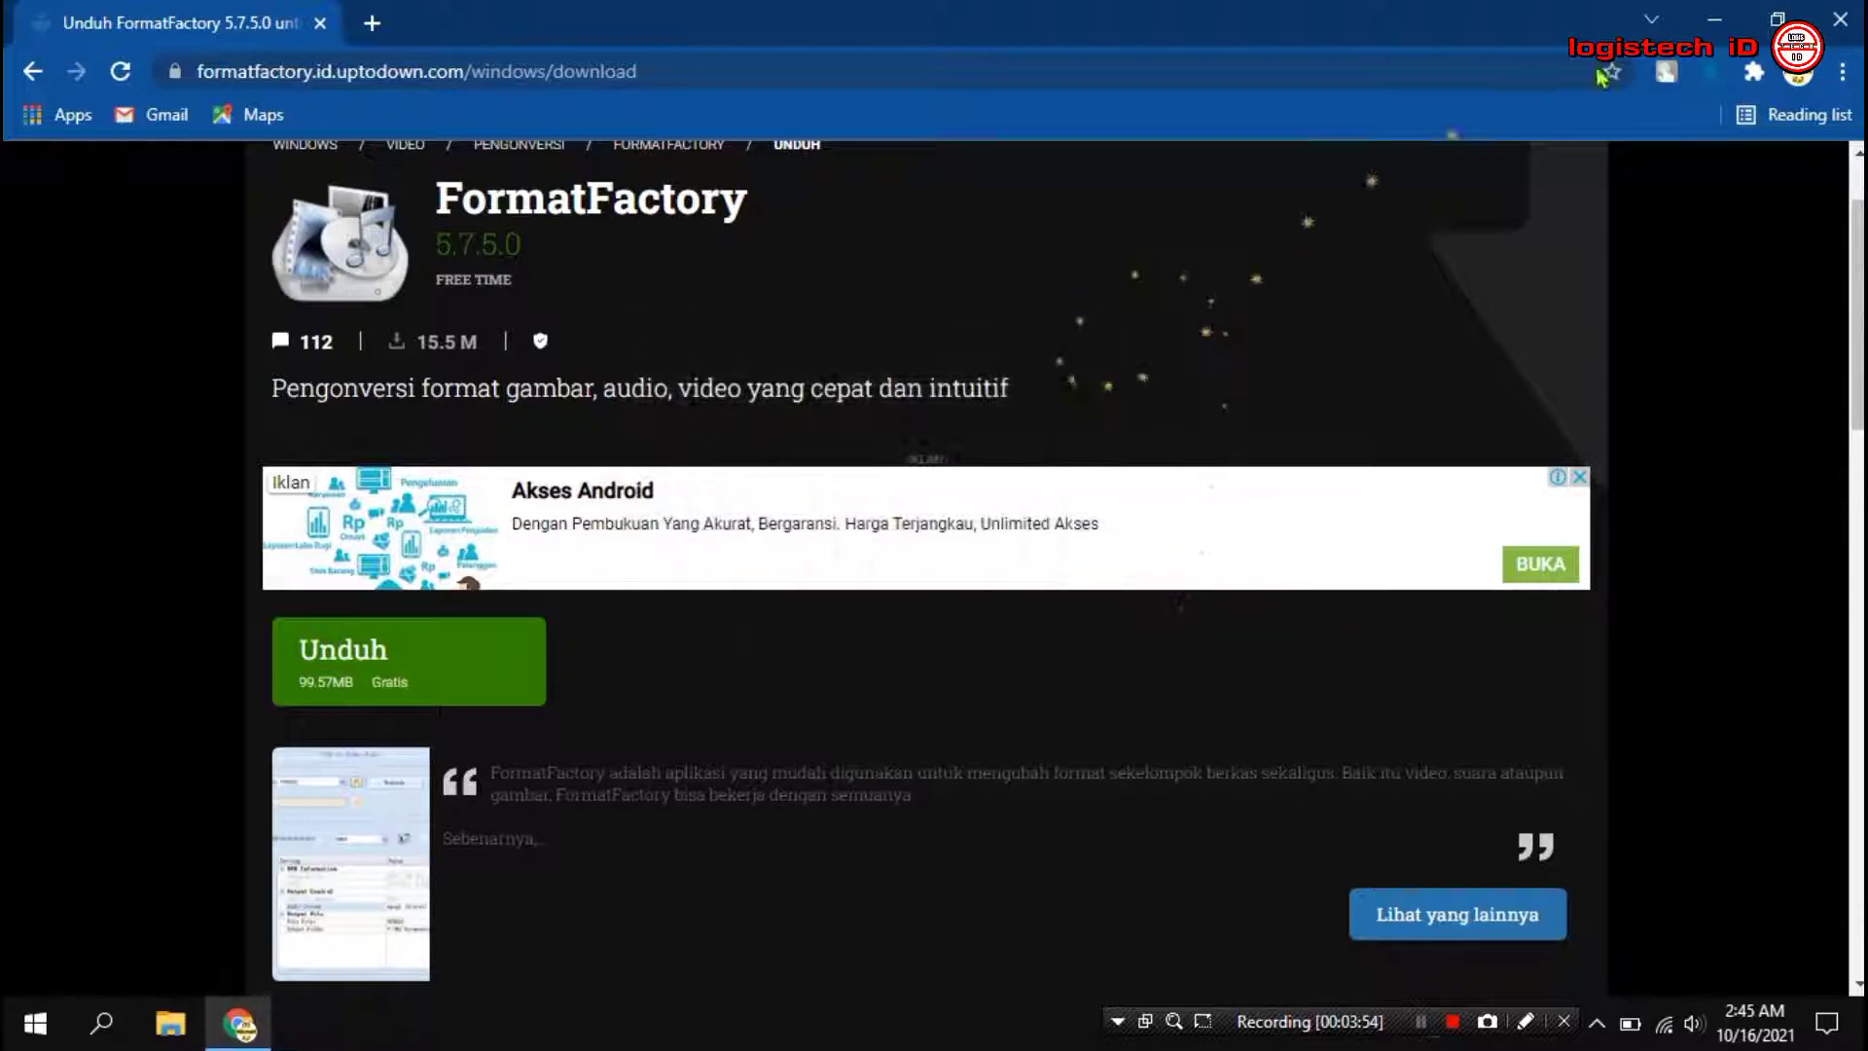
left_click(1839, 19)
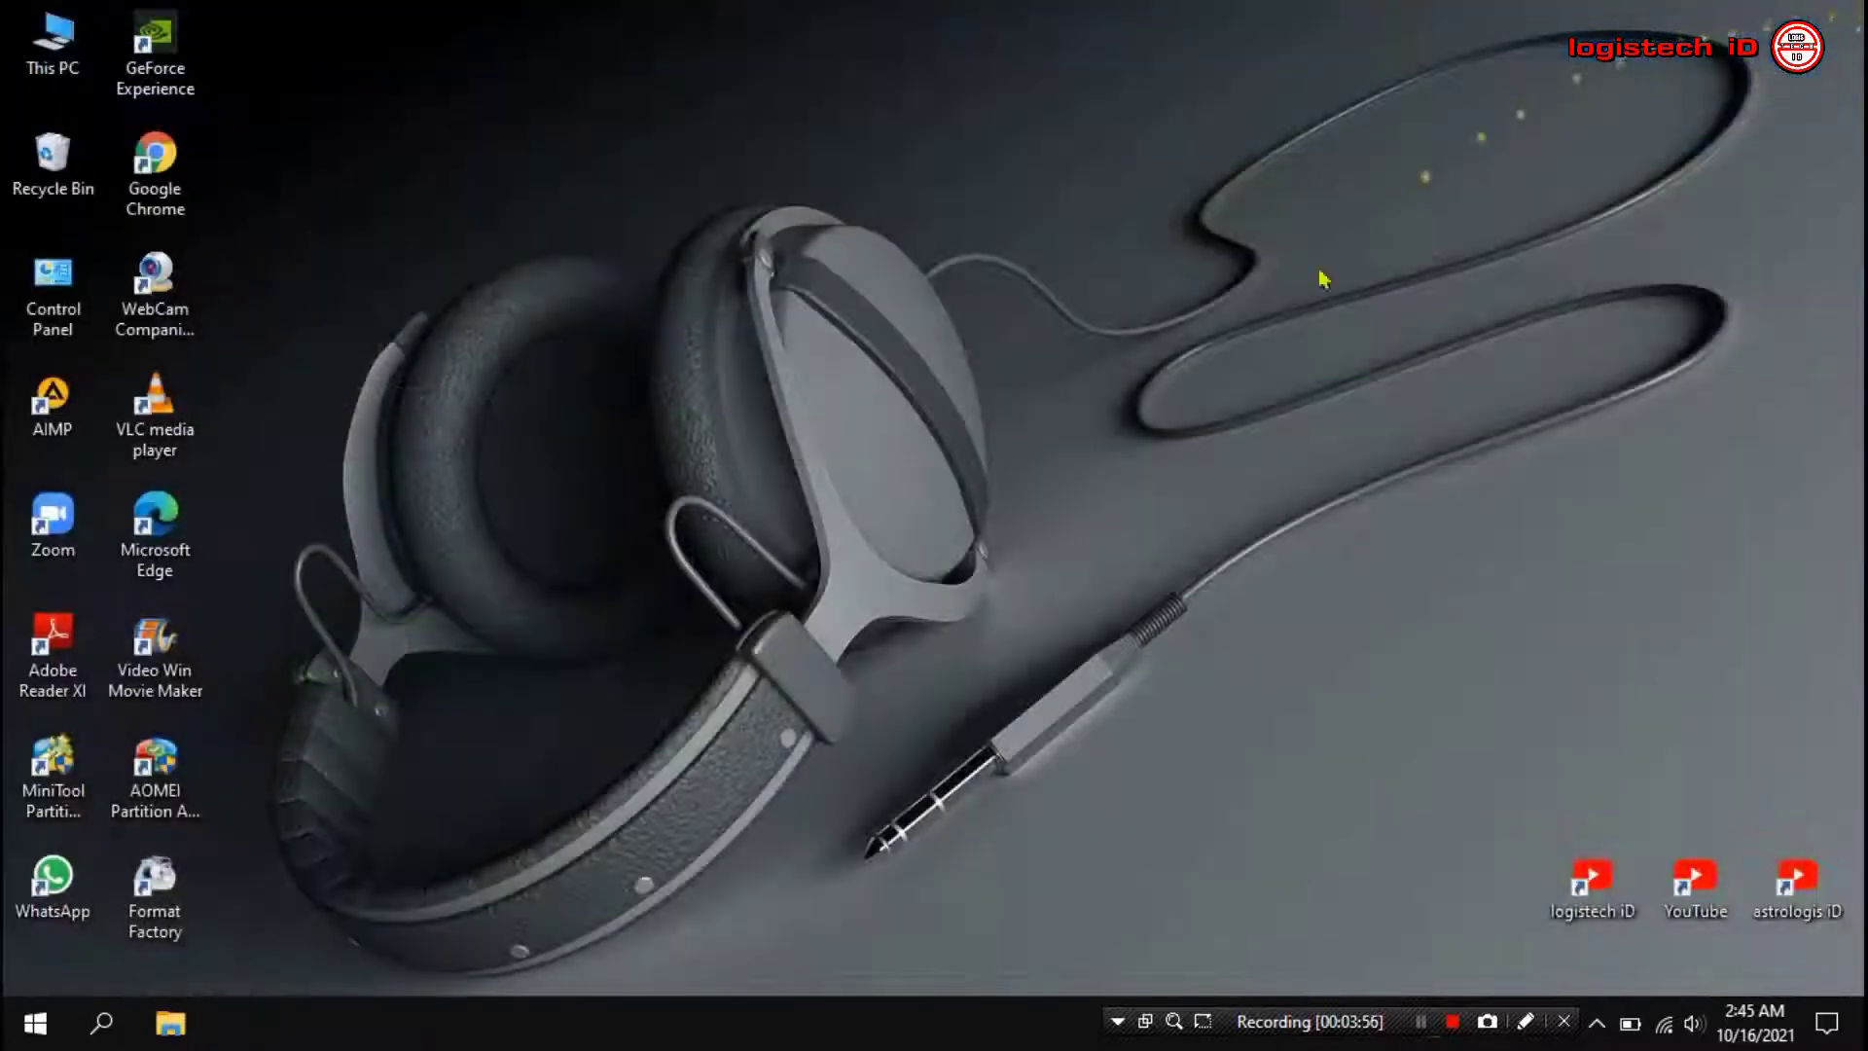
Switch to File Explorer and open the Programs folder inside Downloads
left_click(191, 1027)
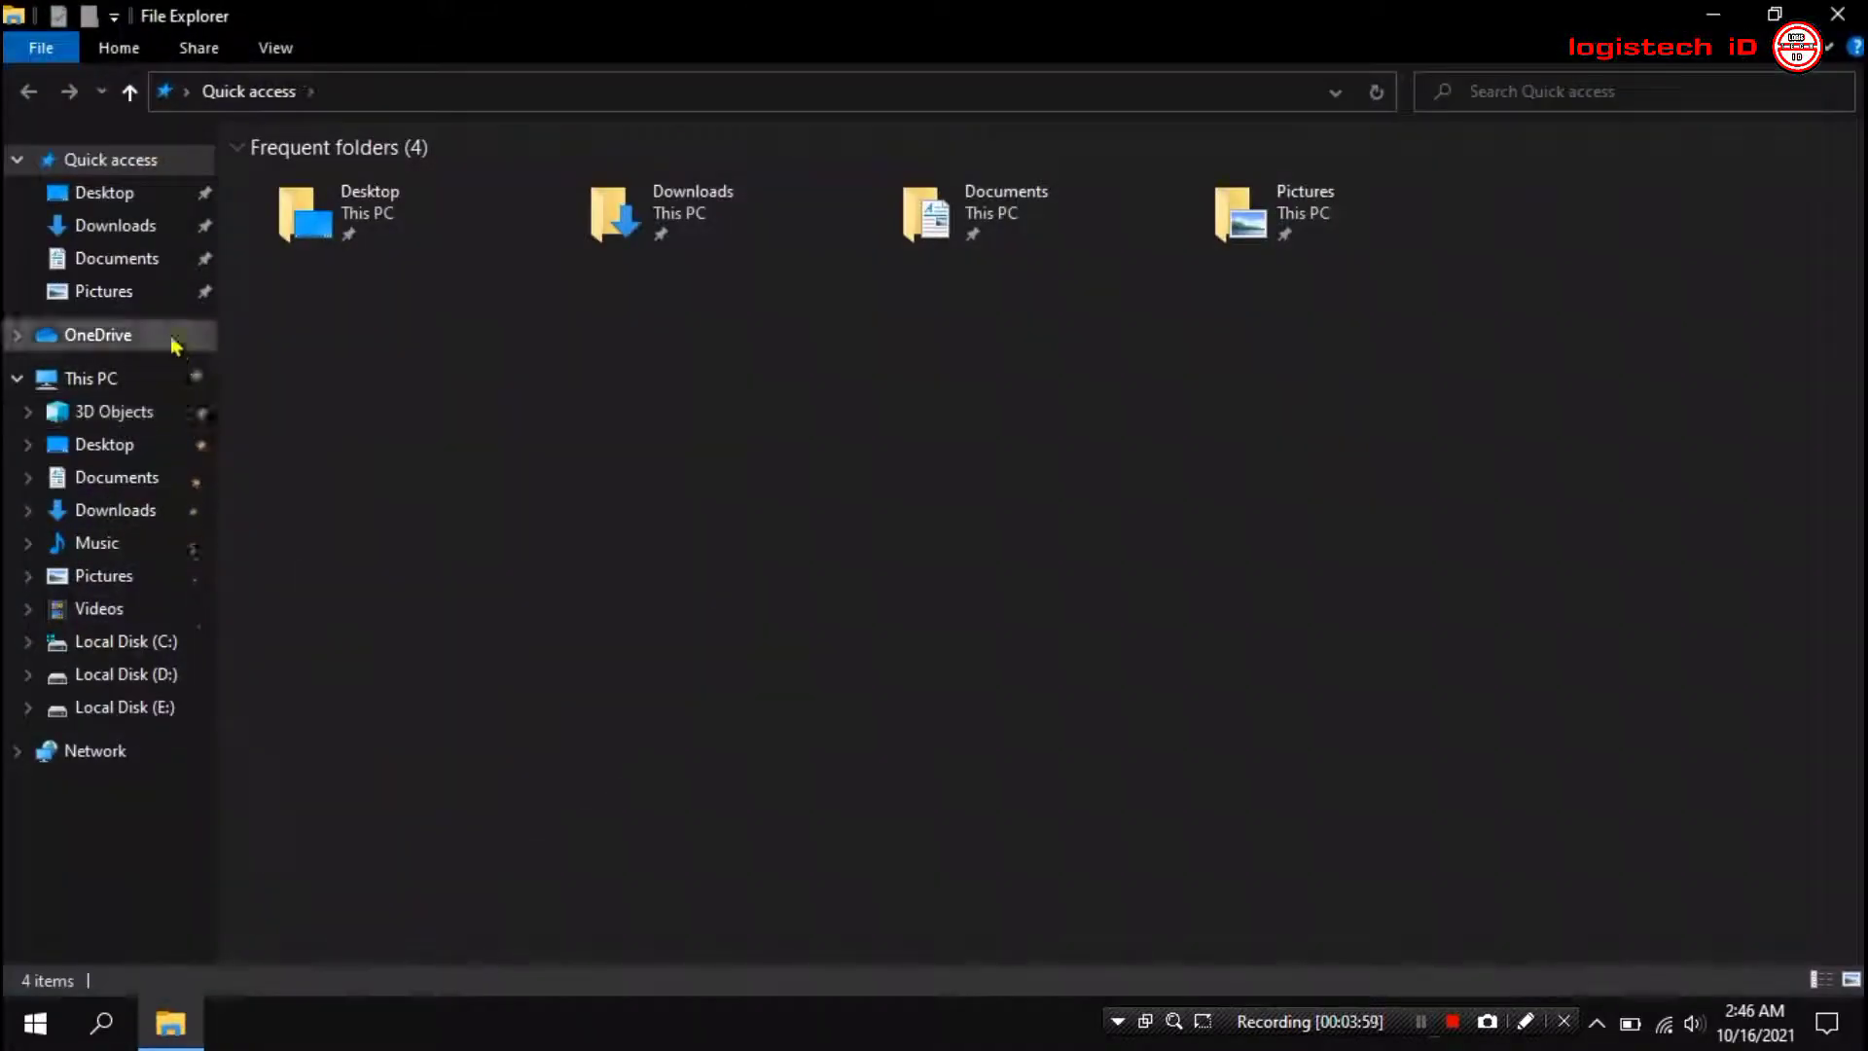
left_click(136, 229)
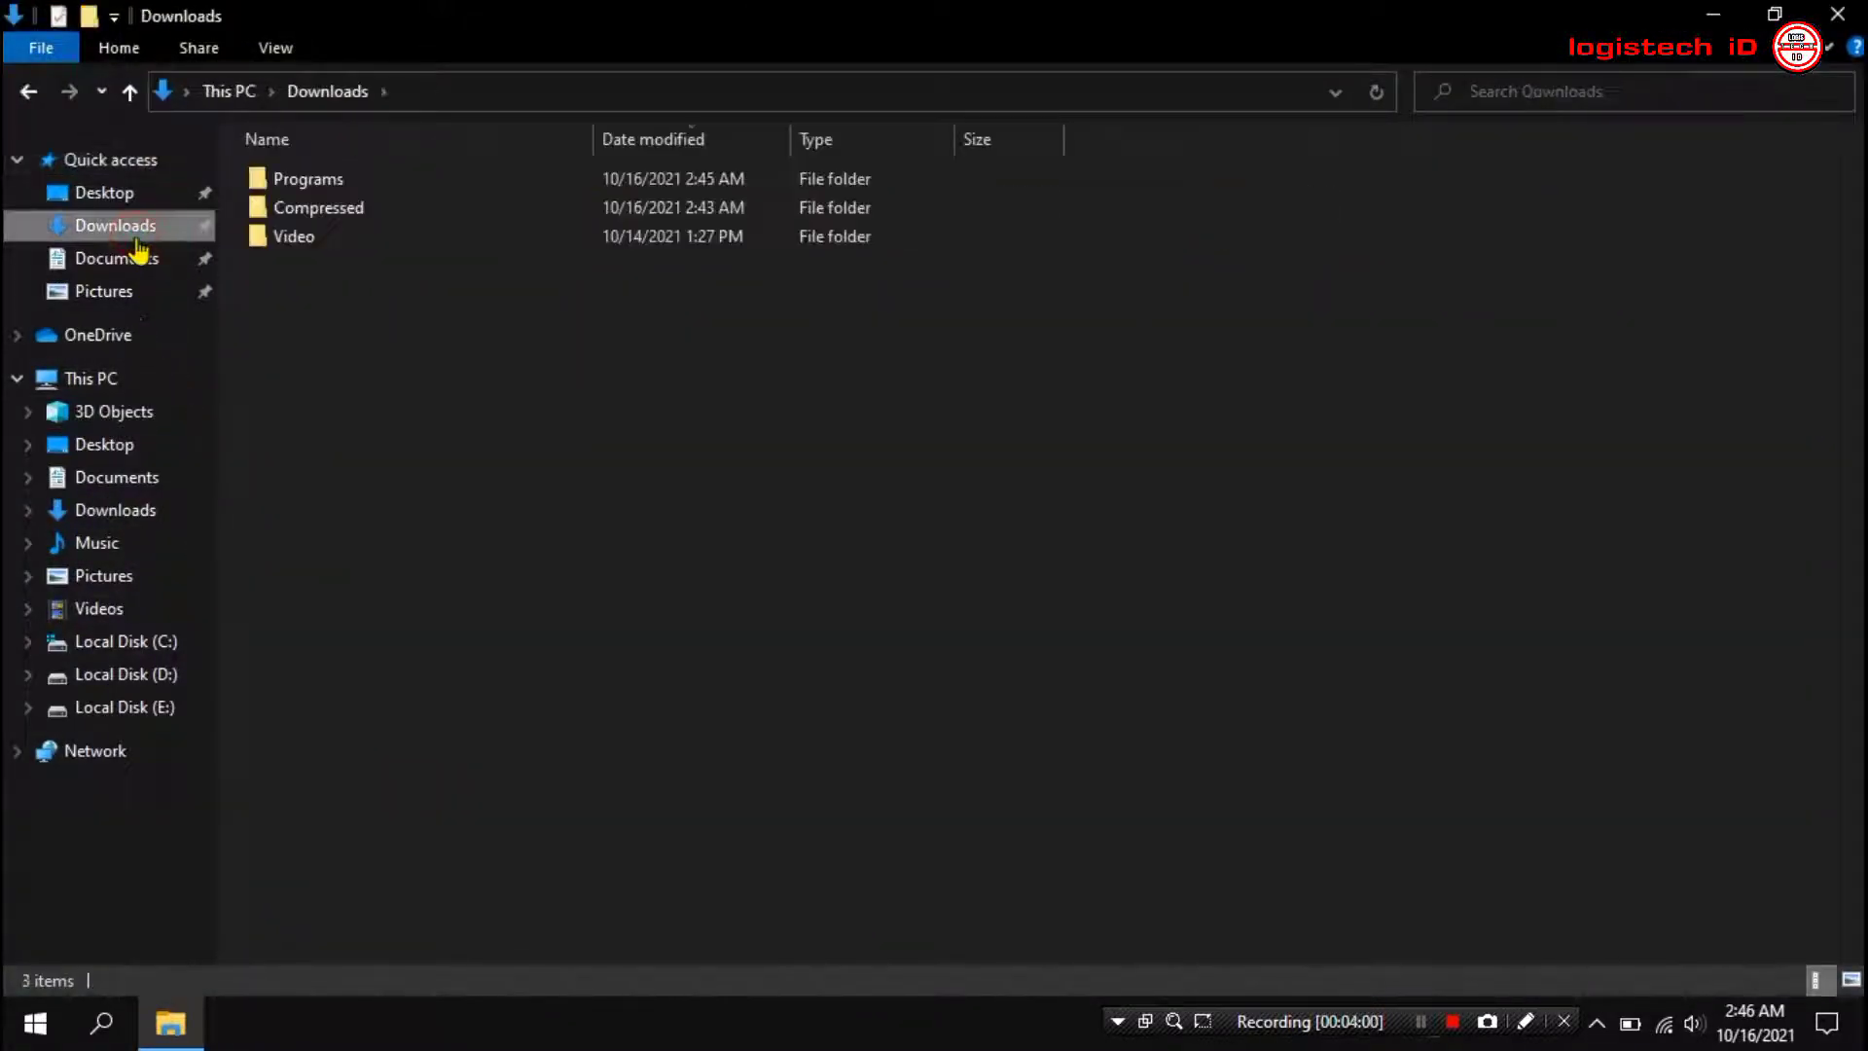
double_click(334, 189)
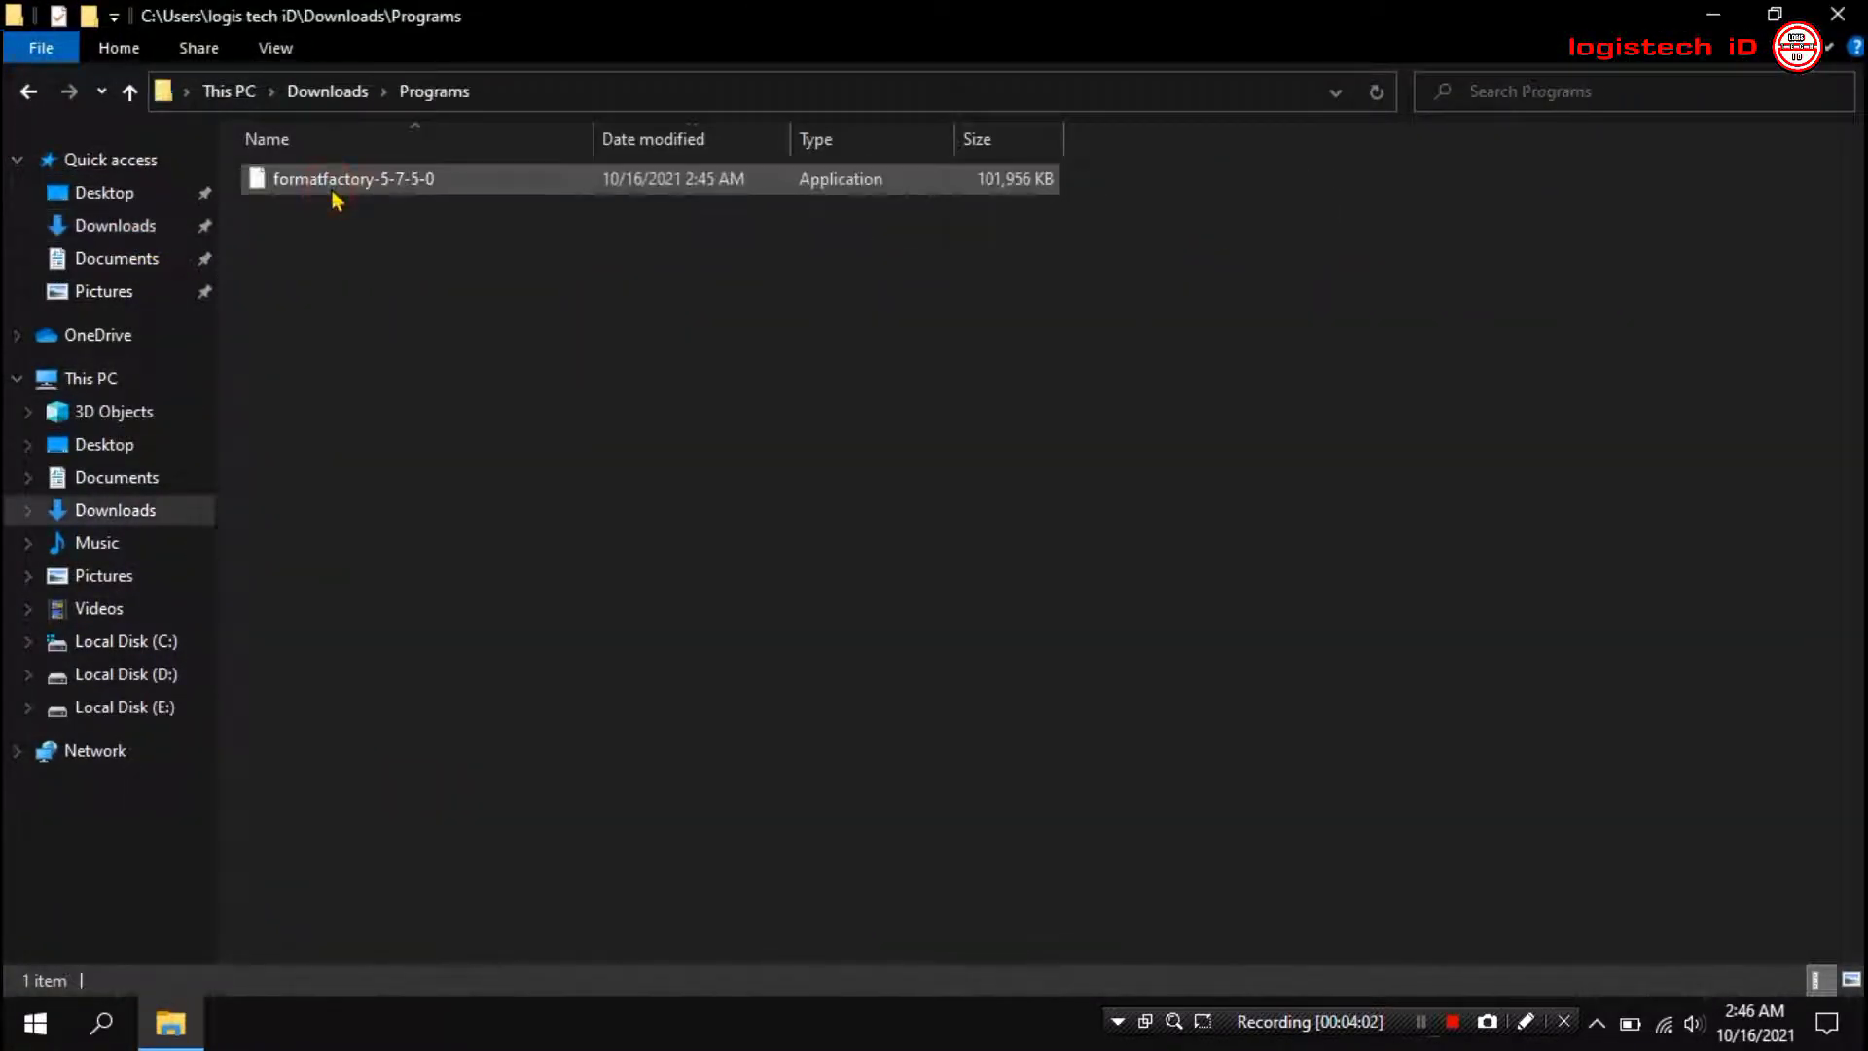
Refresh the Programs folder and launch the formatfactory-5-7-5-0 installer, leaving only the setup wizard open
left_click(357, 194)
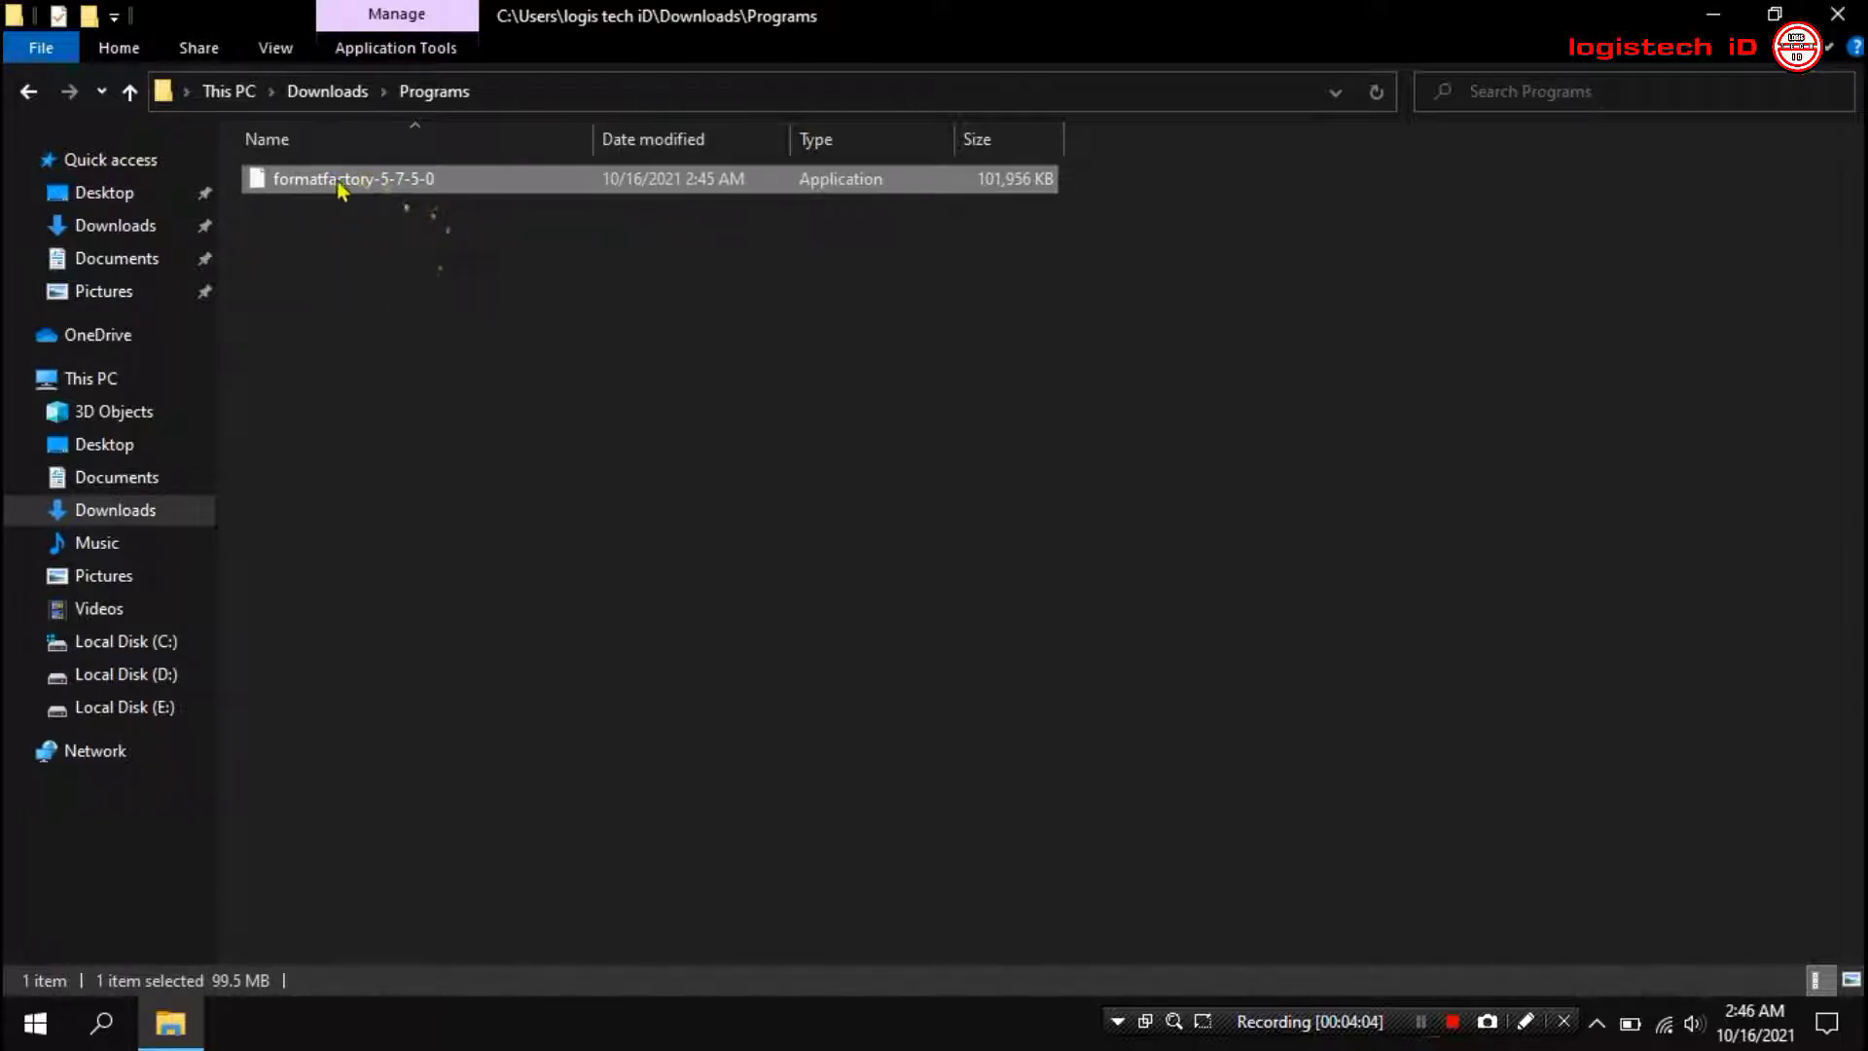
right_click(311, 255)
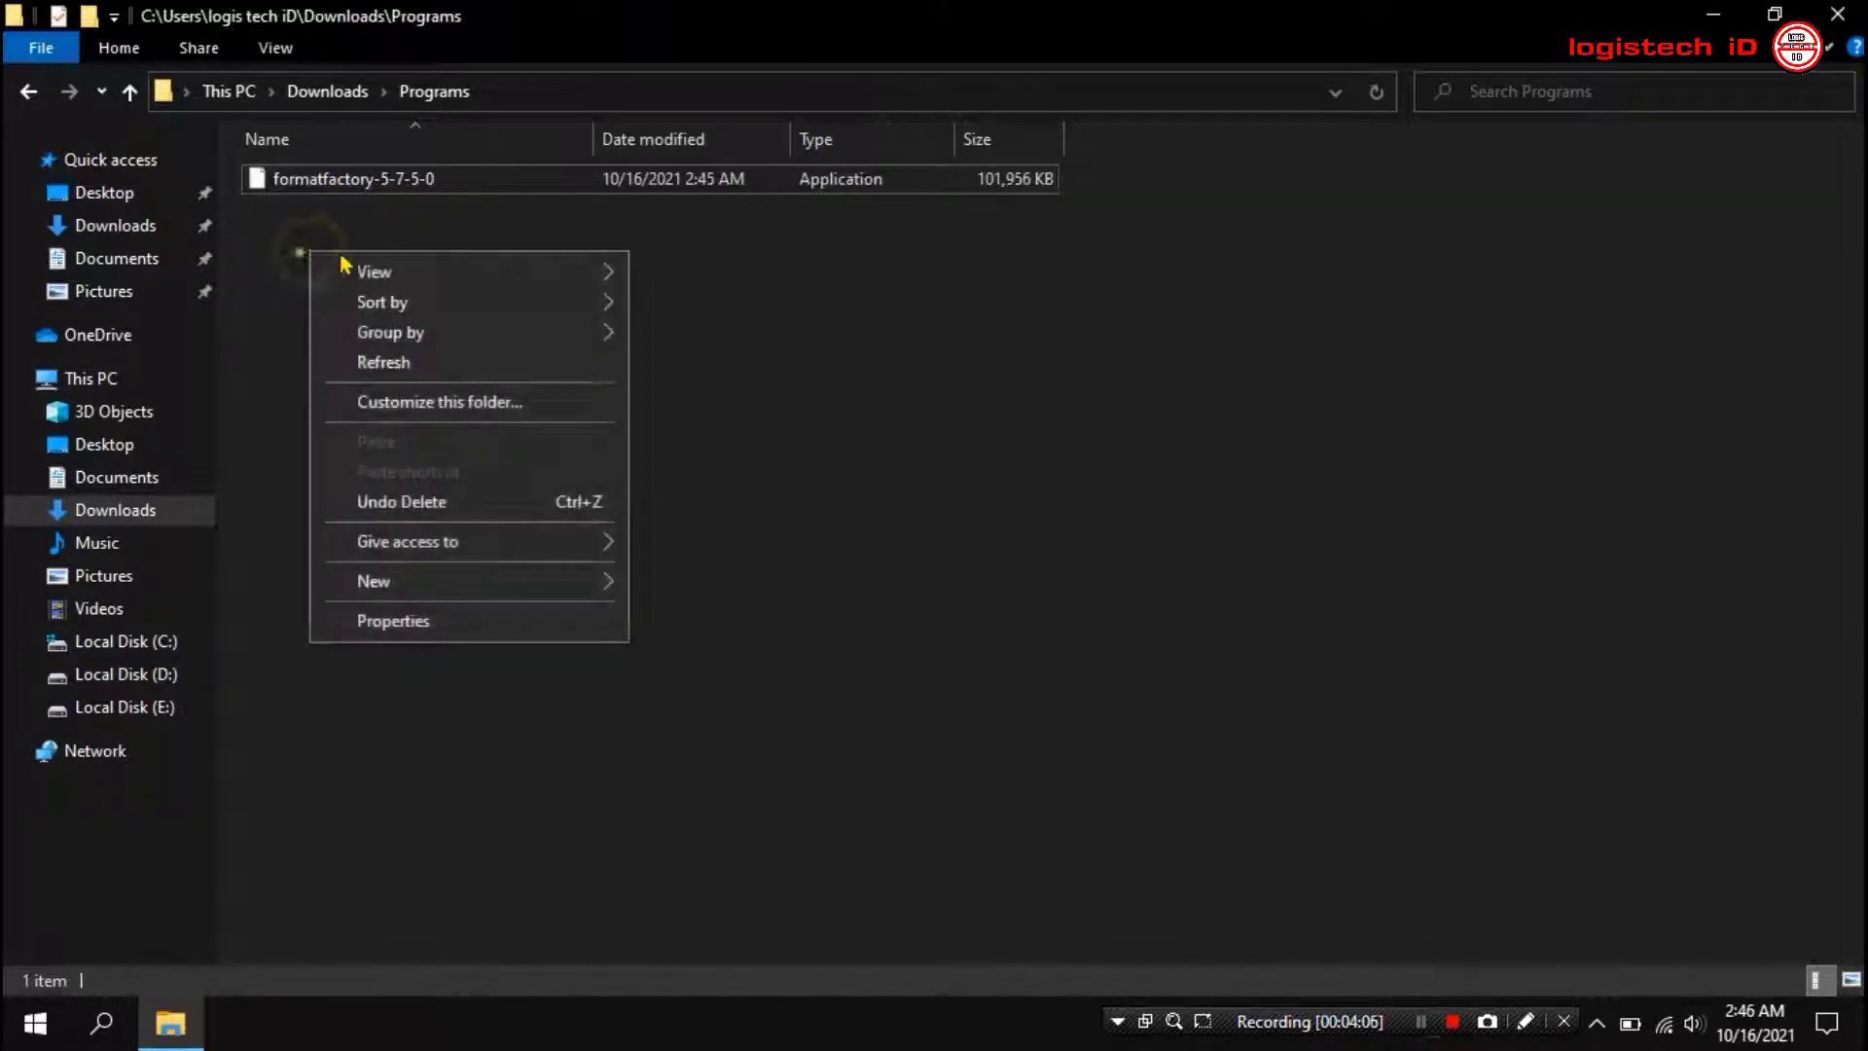
left_click(408, 372)
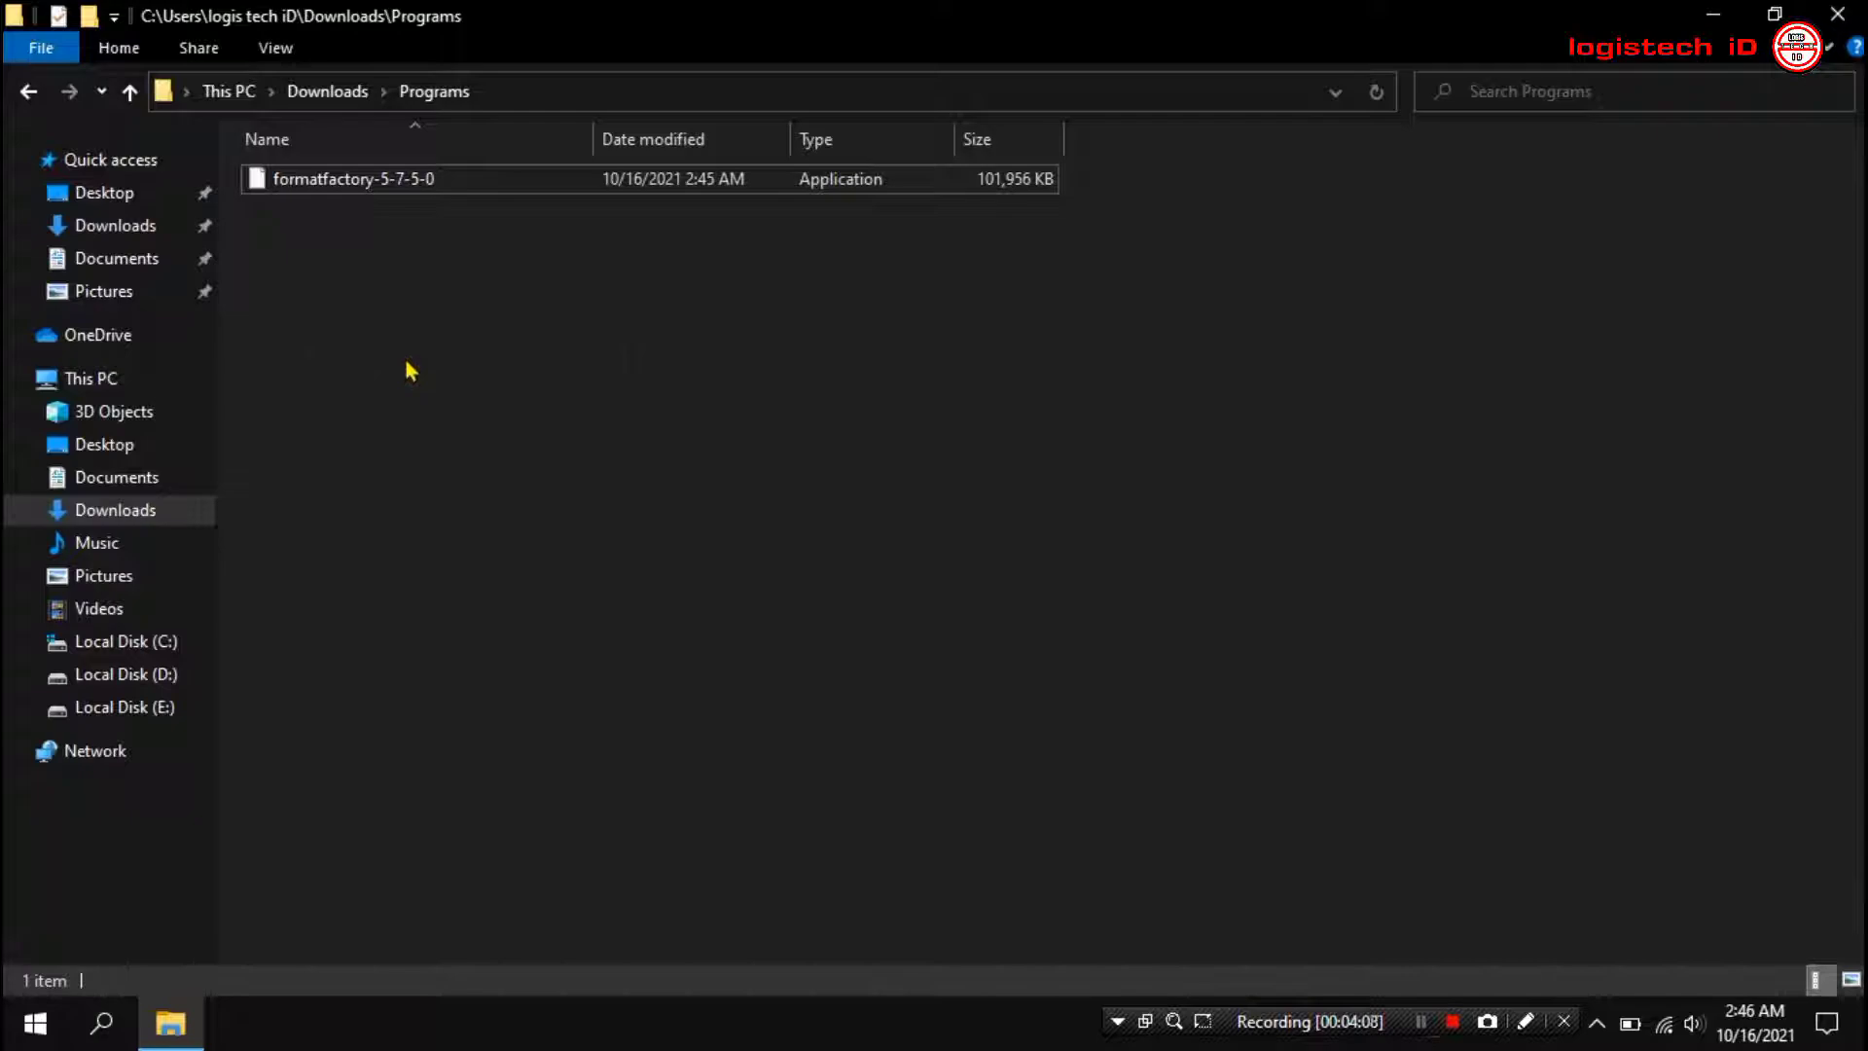
right_click(409, 370)
left_click(431, 471)
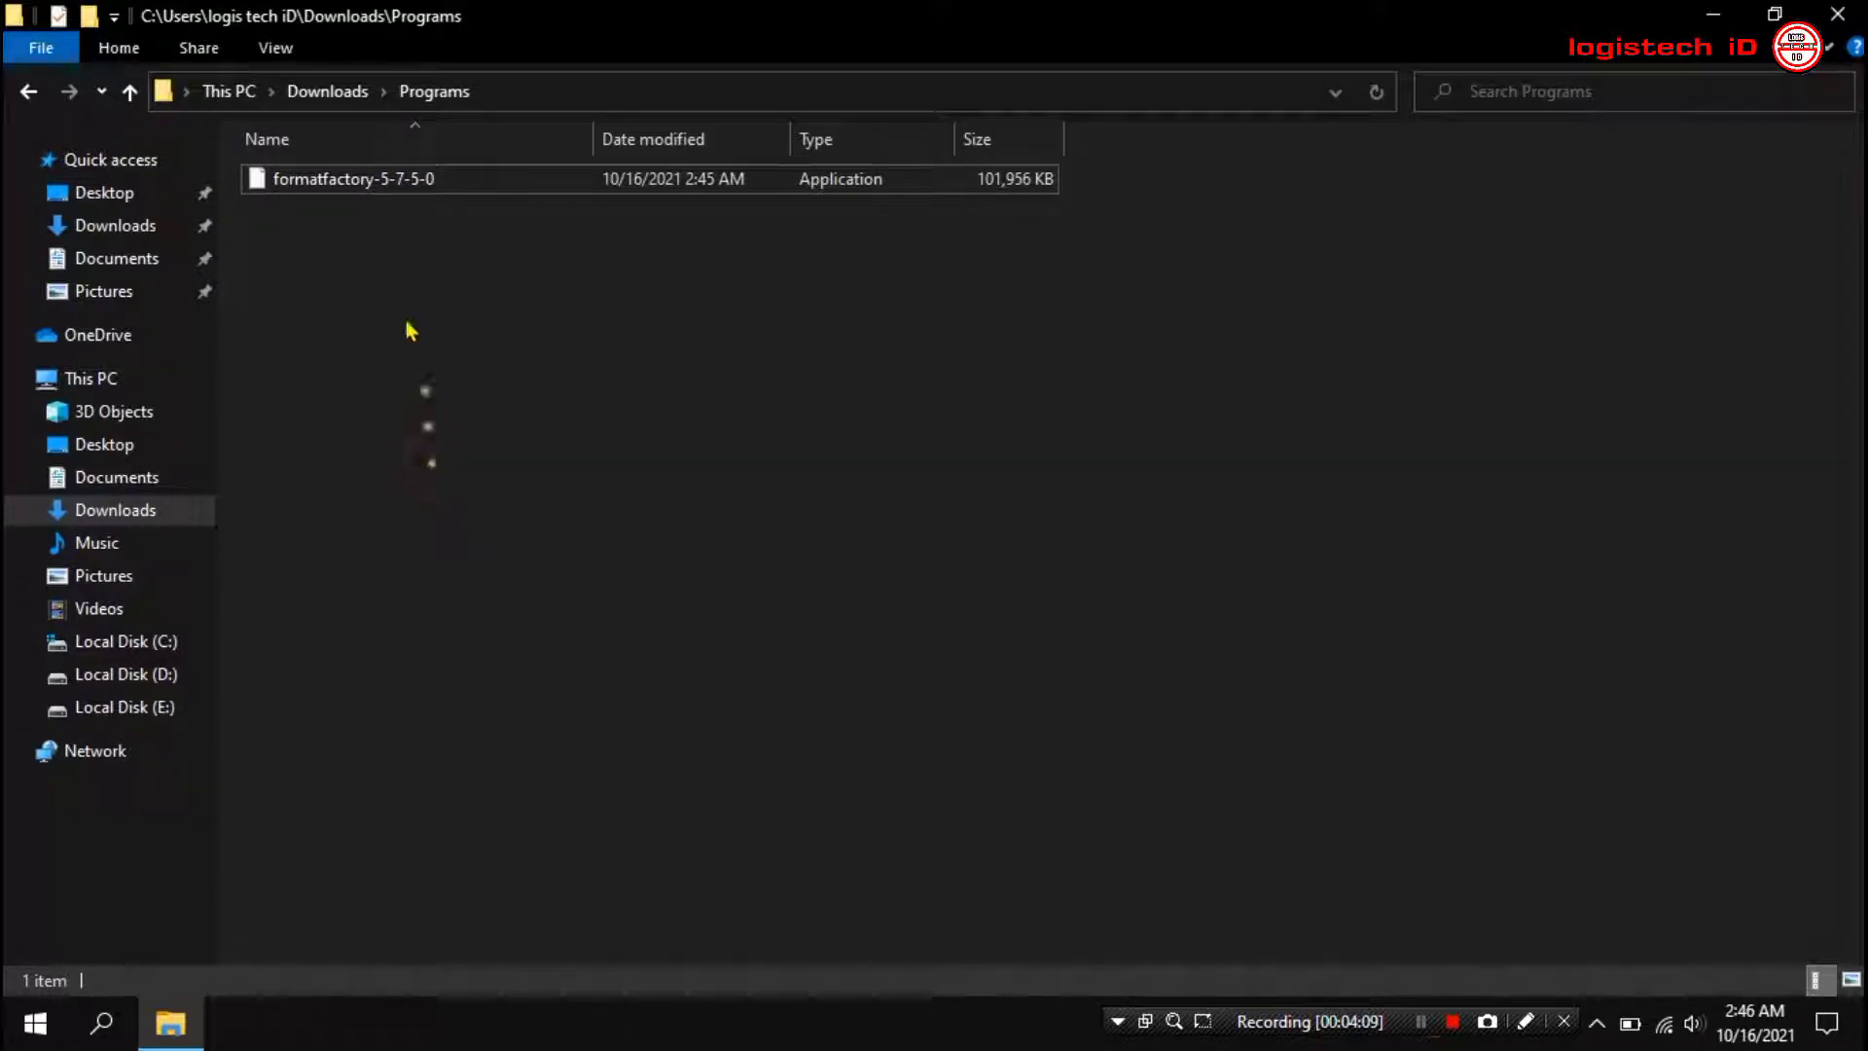
left_click(371, 184)
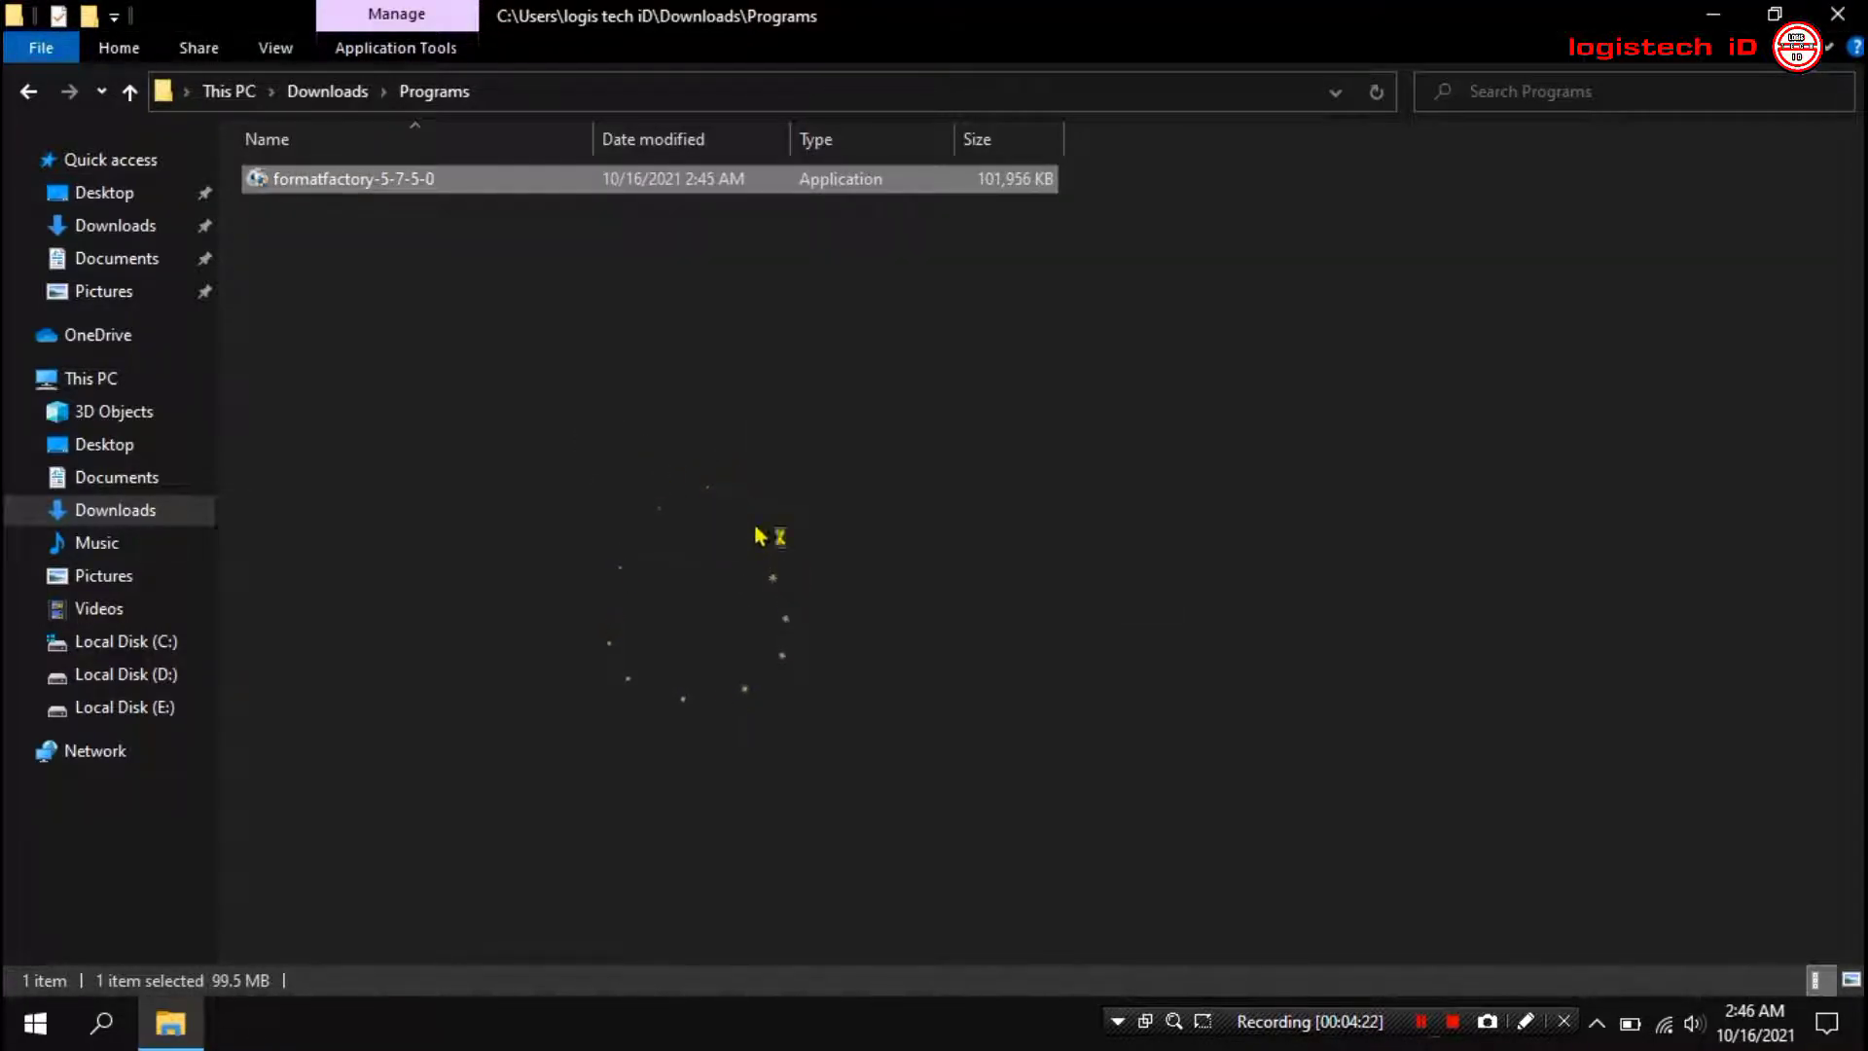
left_click(1836, 15)
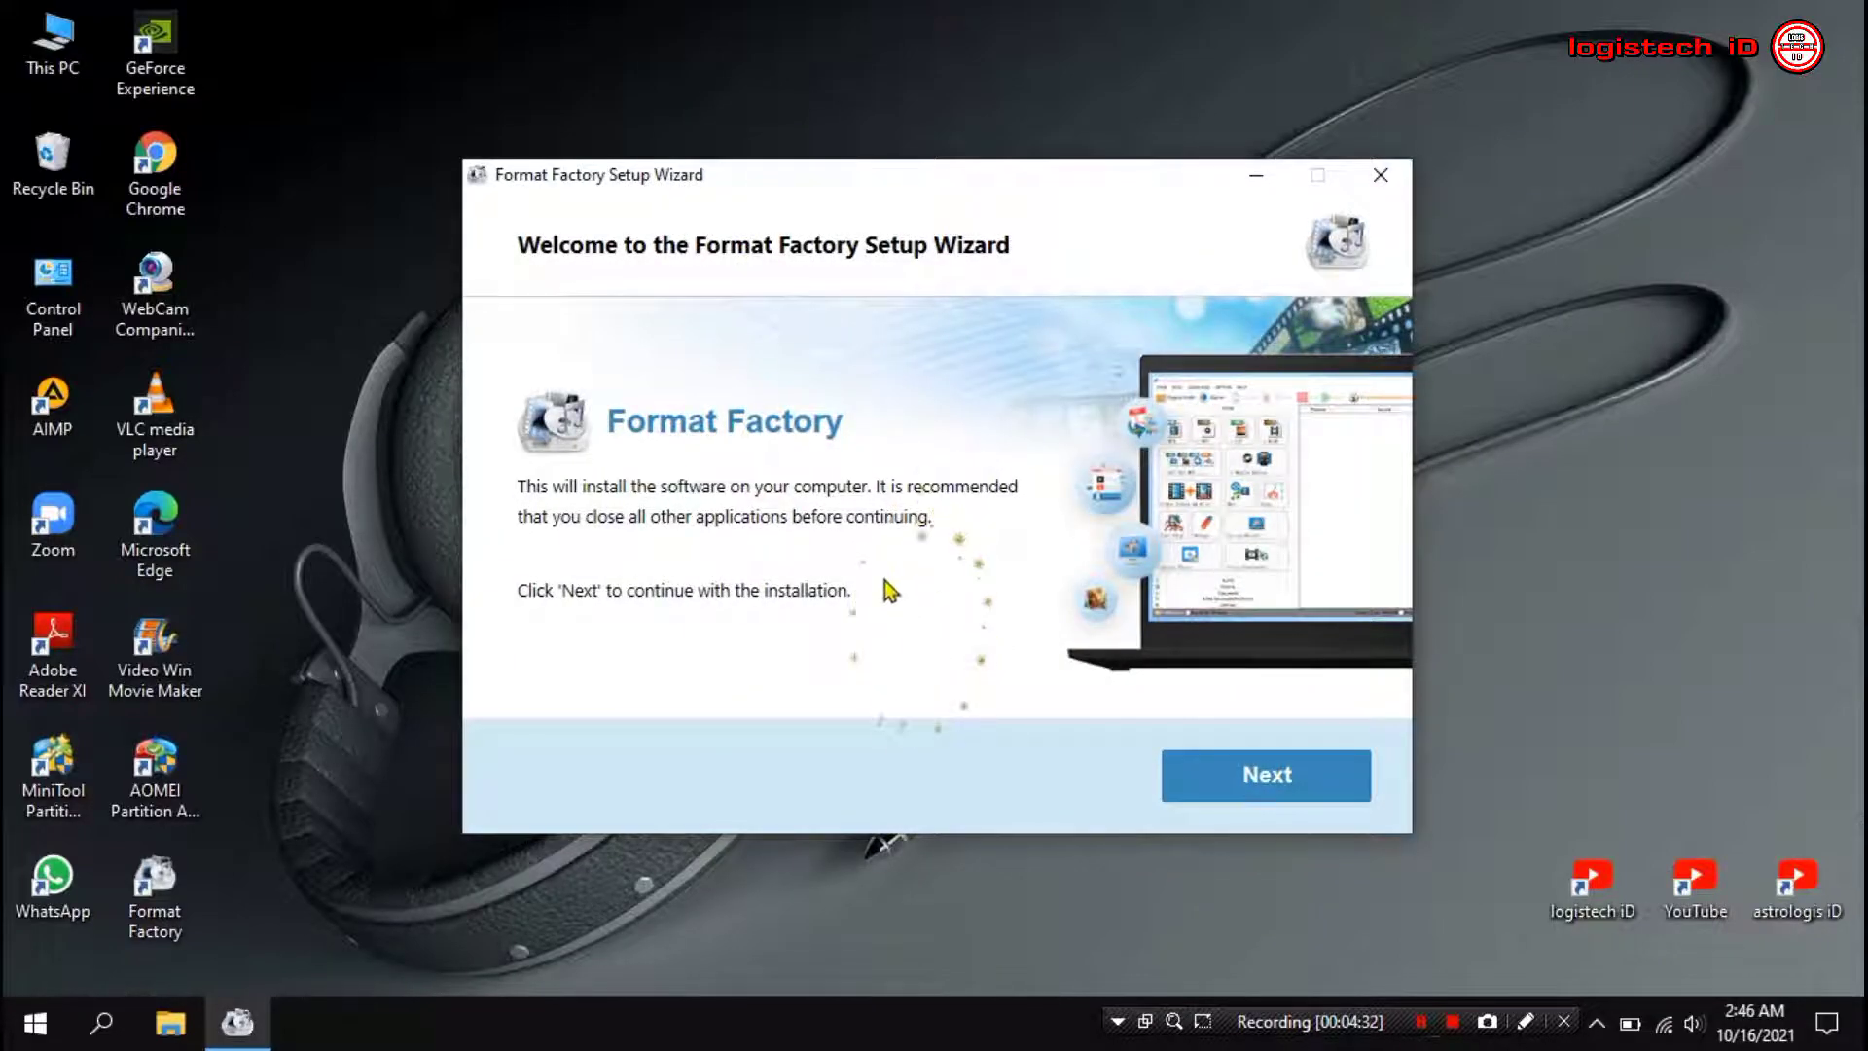
Accept the Format Factory license and the destination C:\Program Files (x86)\FormatFactory, and decline the Avast Free Antivirus offer
left_click(1316, 793)
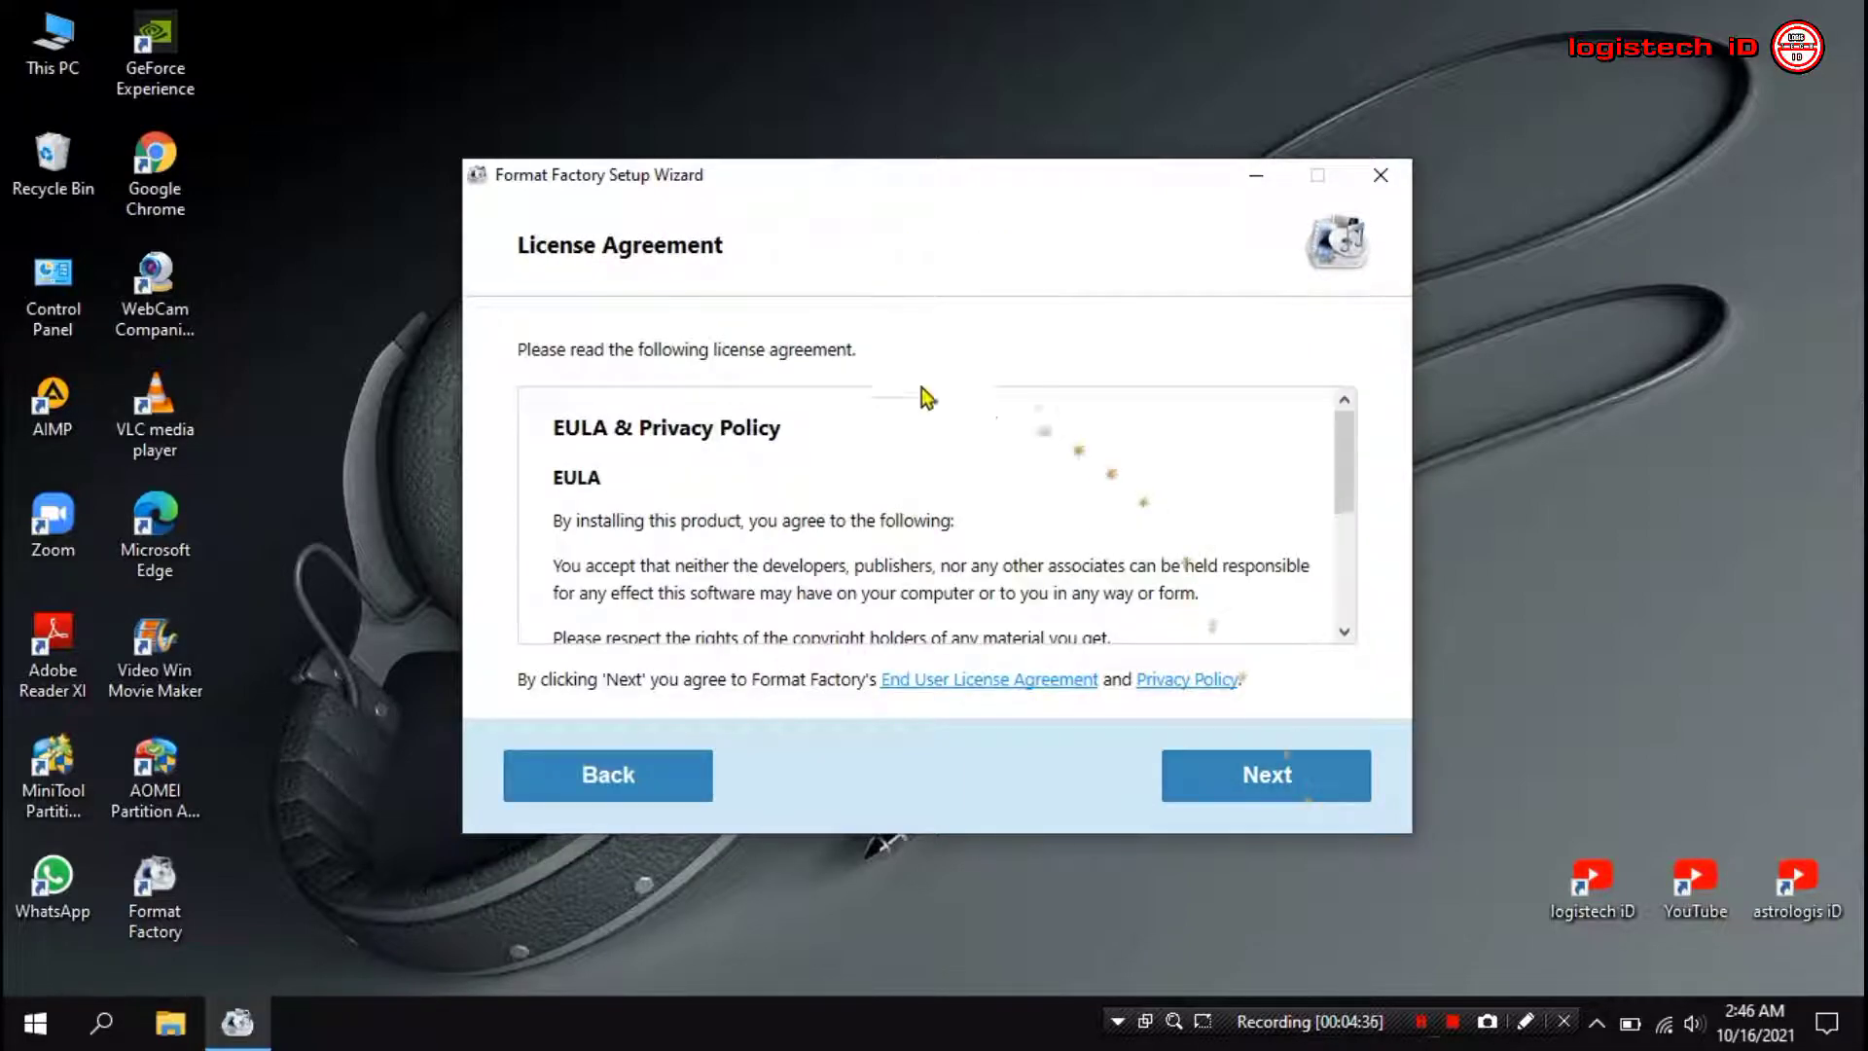
left_click(1254, 775)
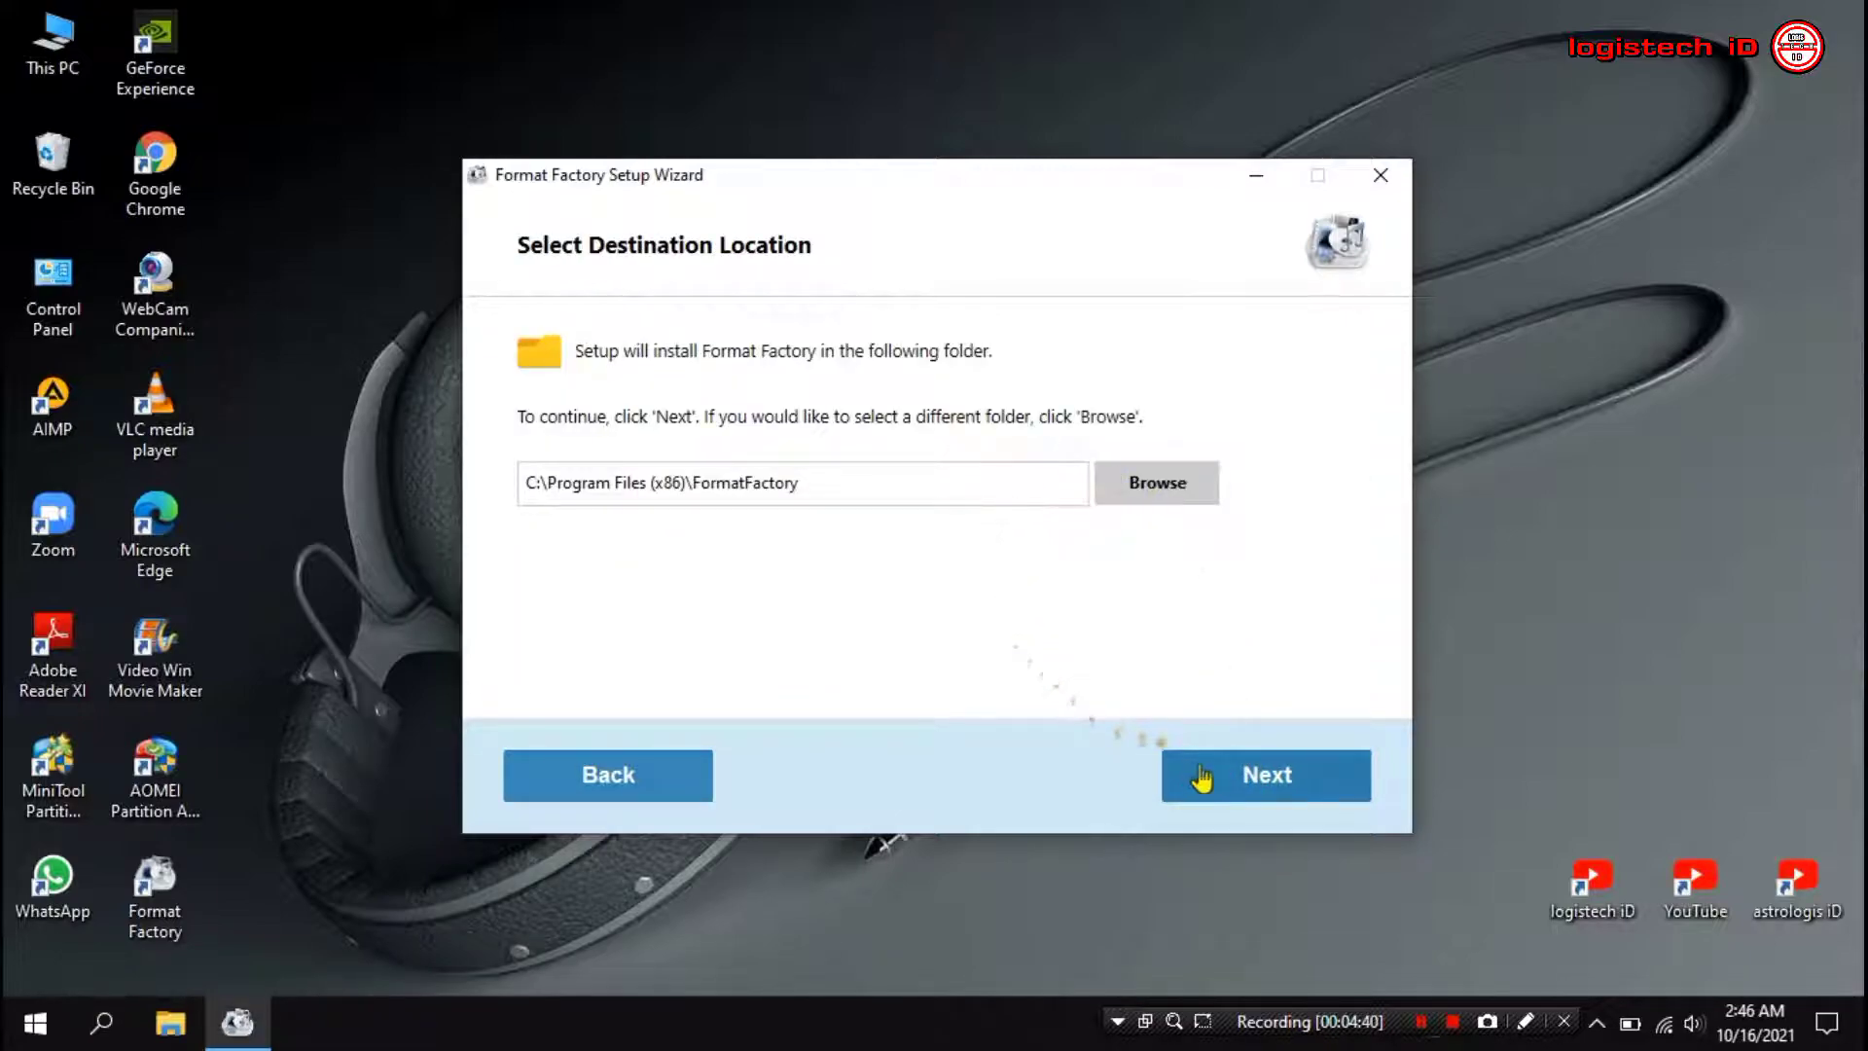
left_click(1231, 783)
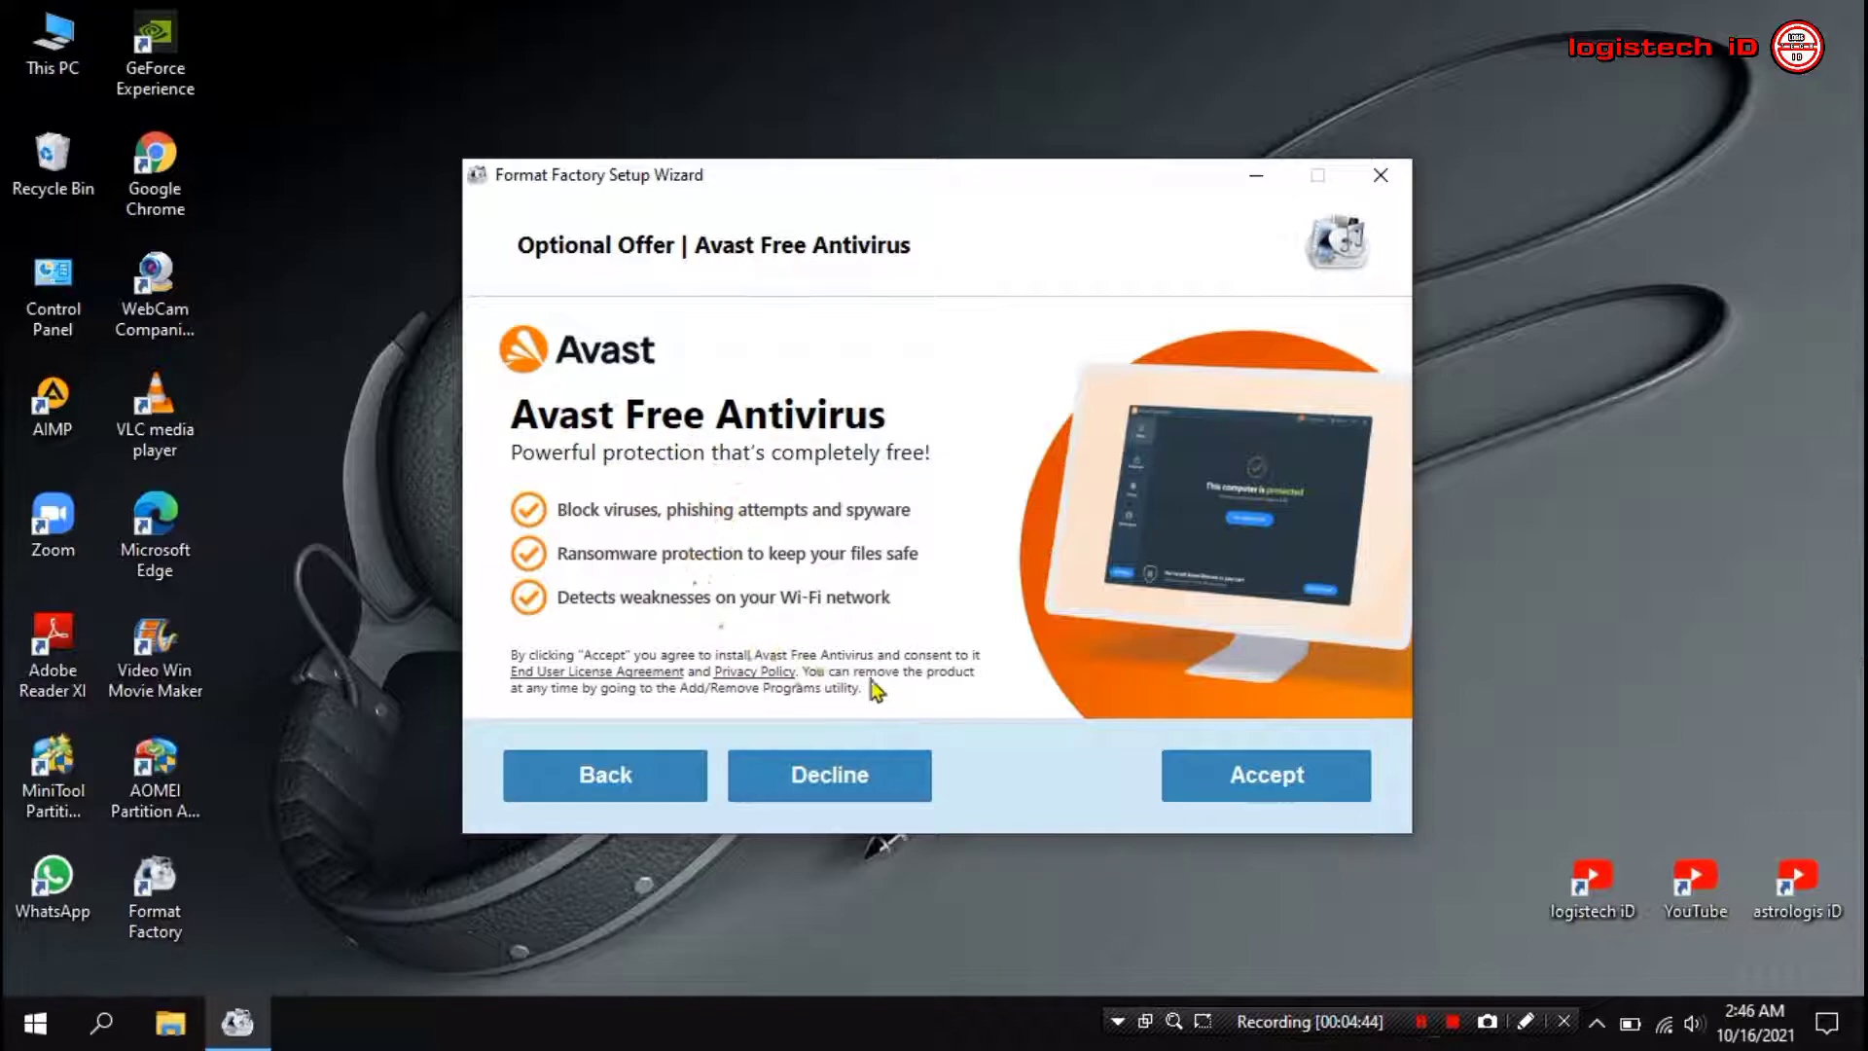
left_click(855, 770)
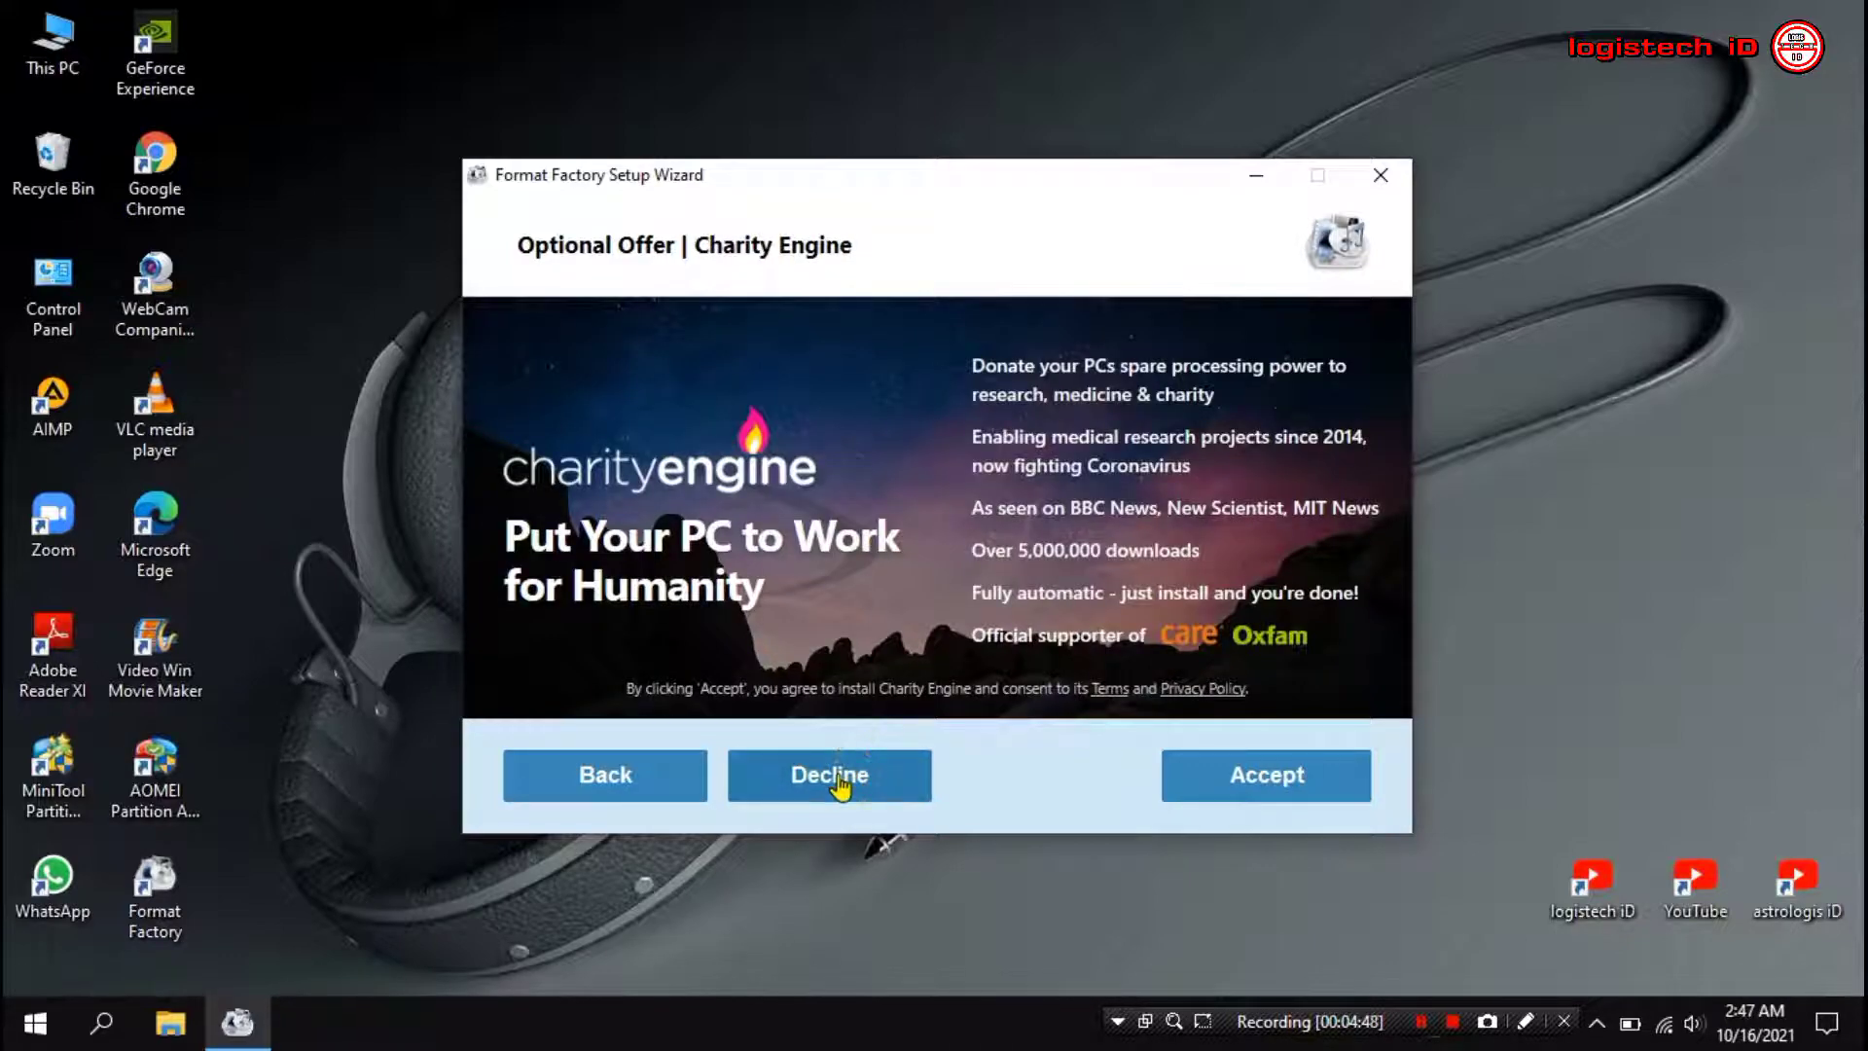
Decline the Charity Engine offer and finish the Format Factory setup without launching the program
left_click(840, 778)
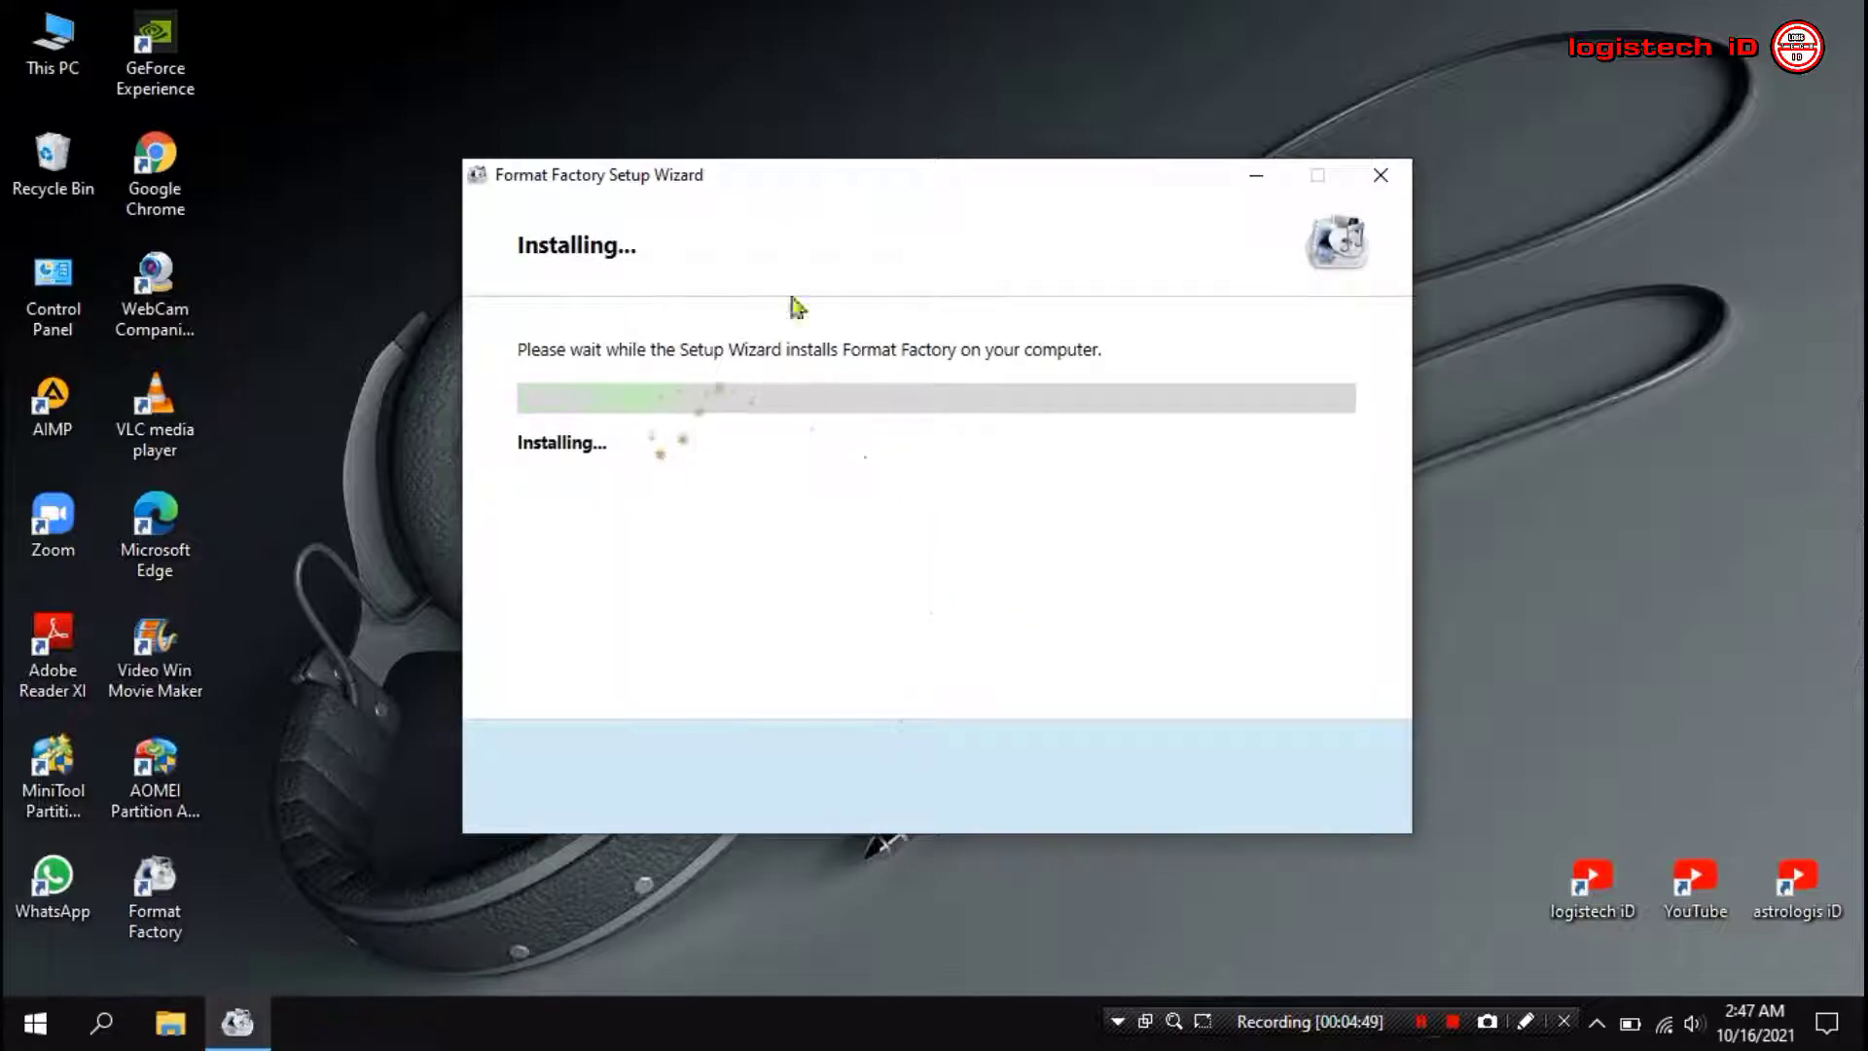
left_click_drag(879, 177, 886, 86)
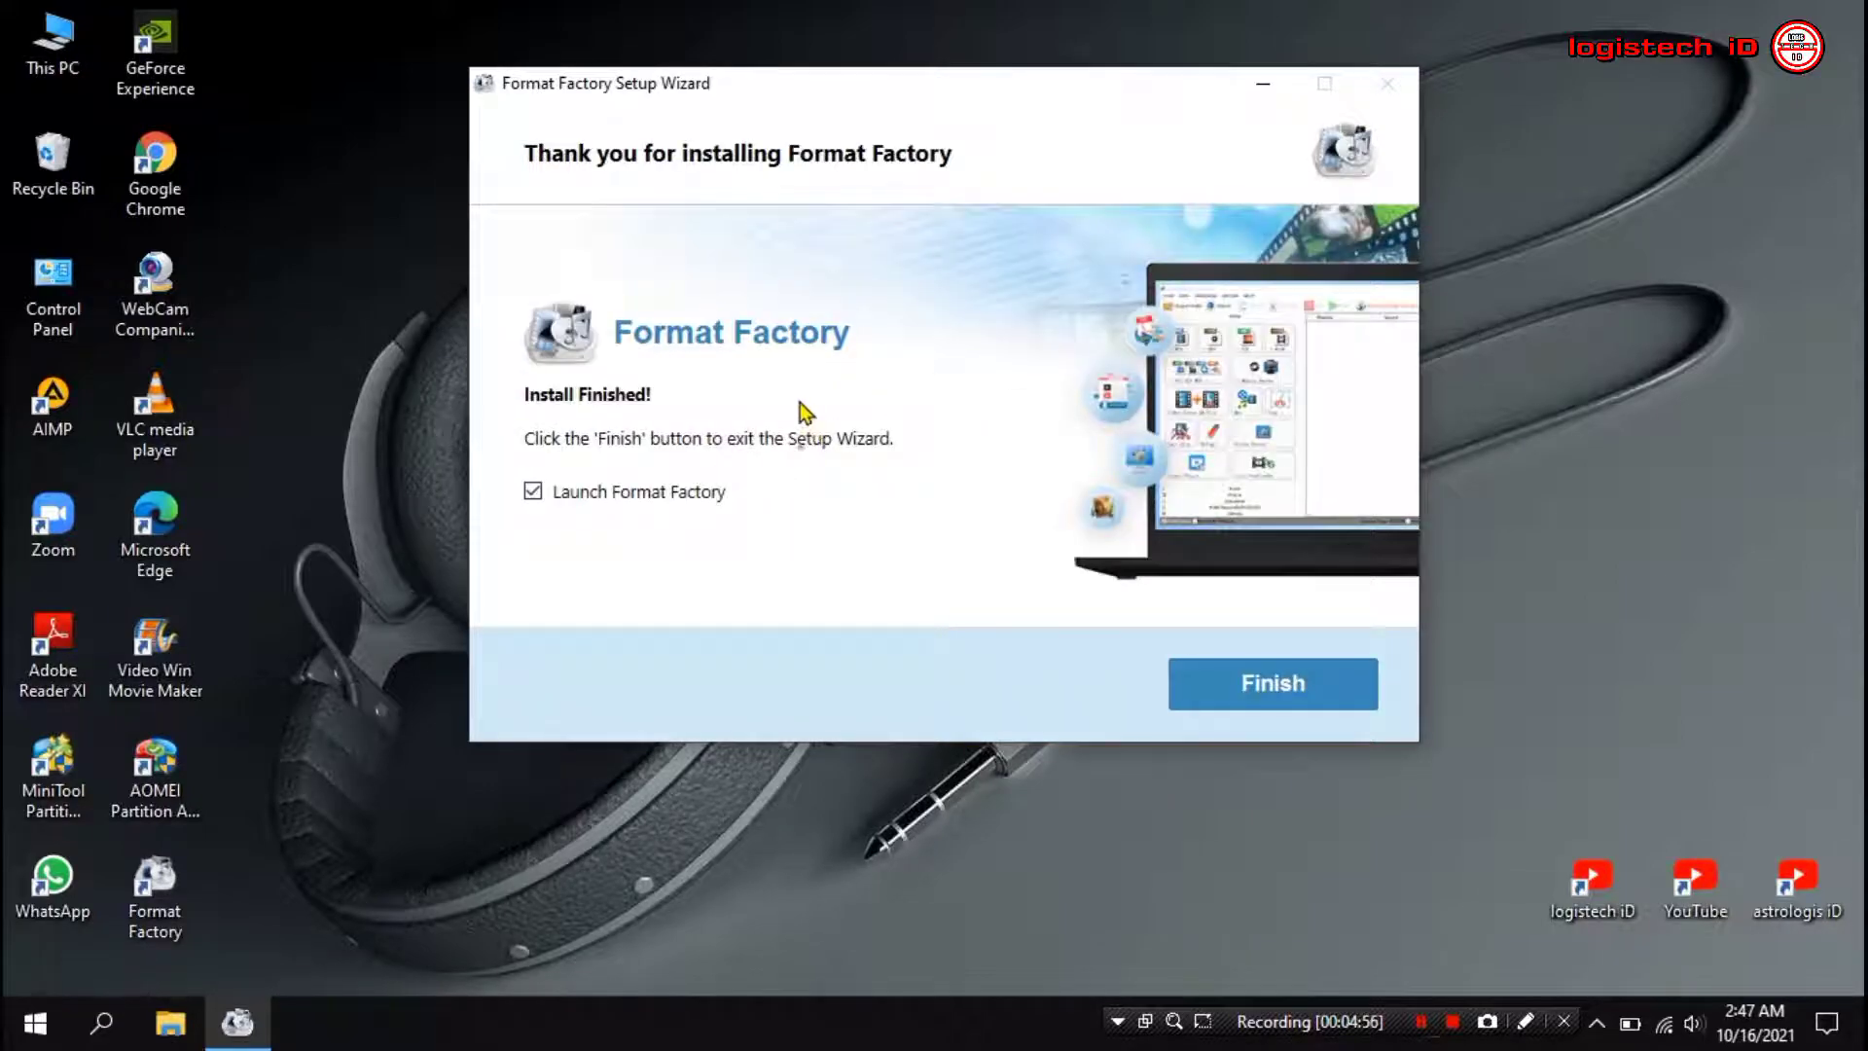
left_click(690, 499)
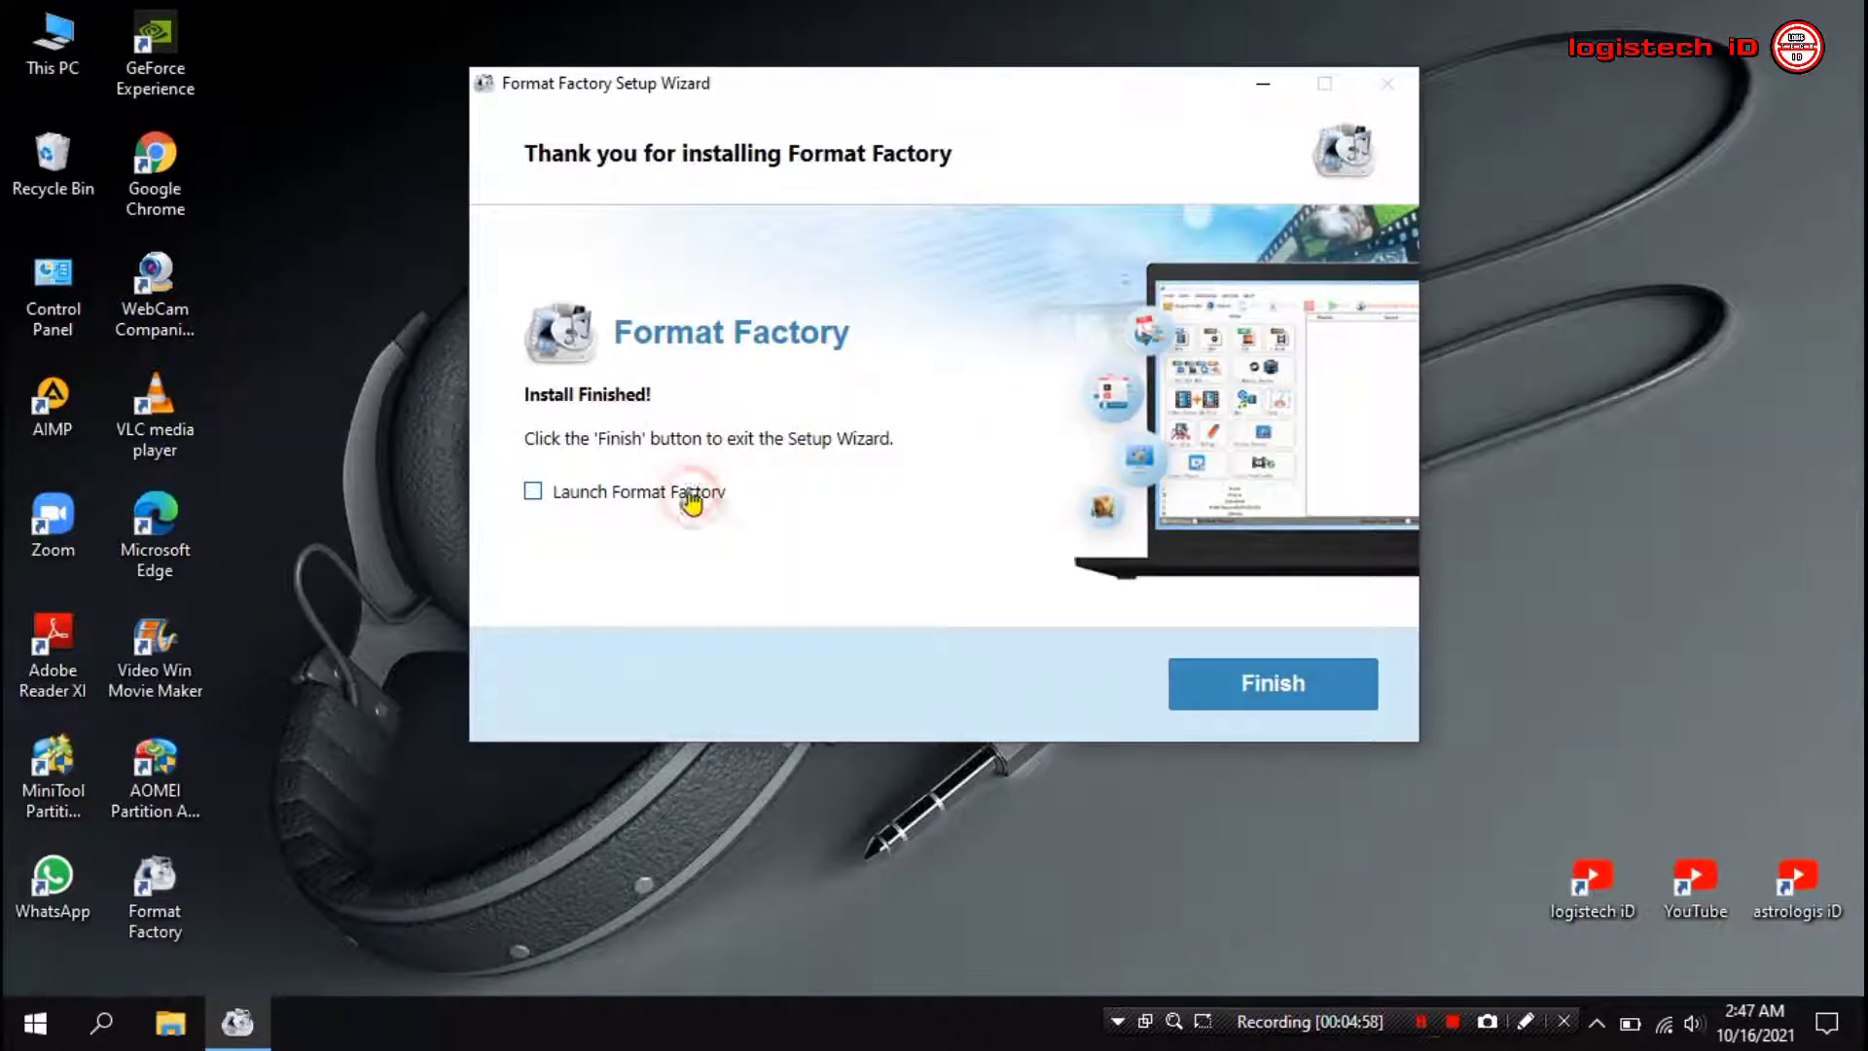
left_click(1274, 694)
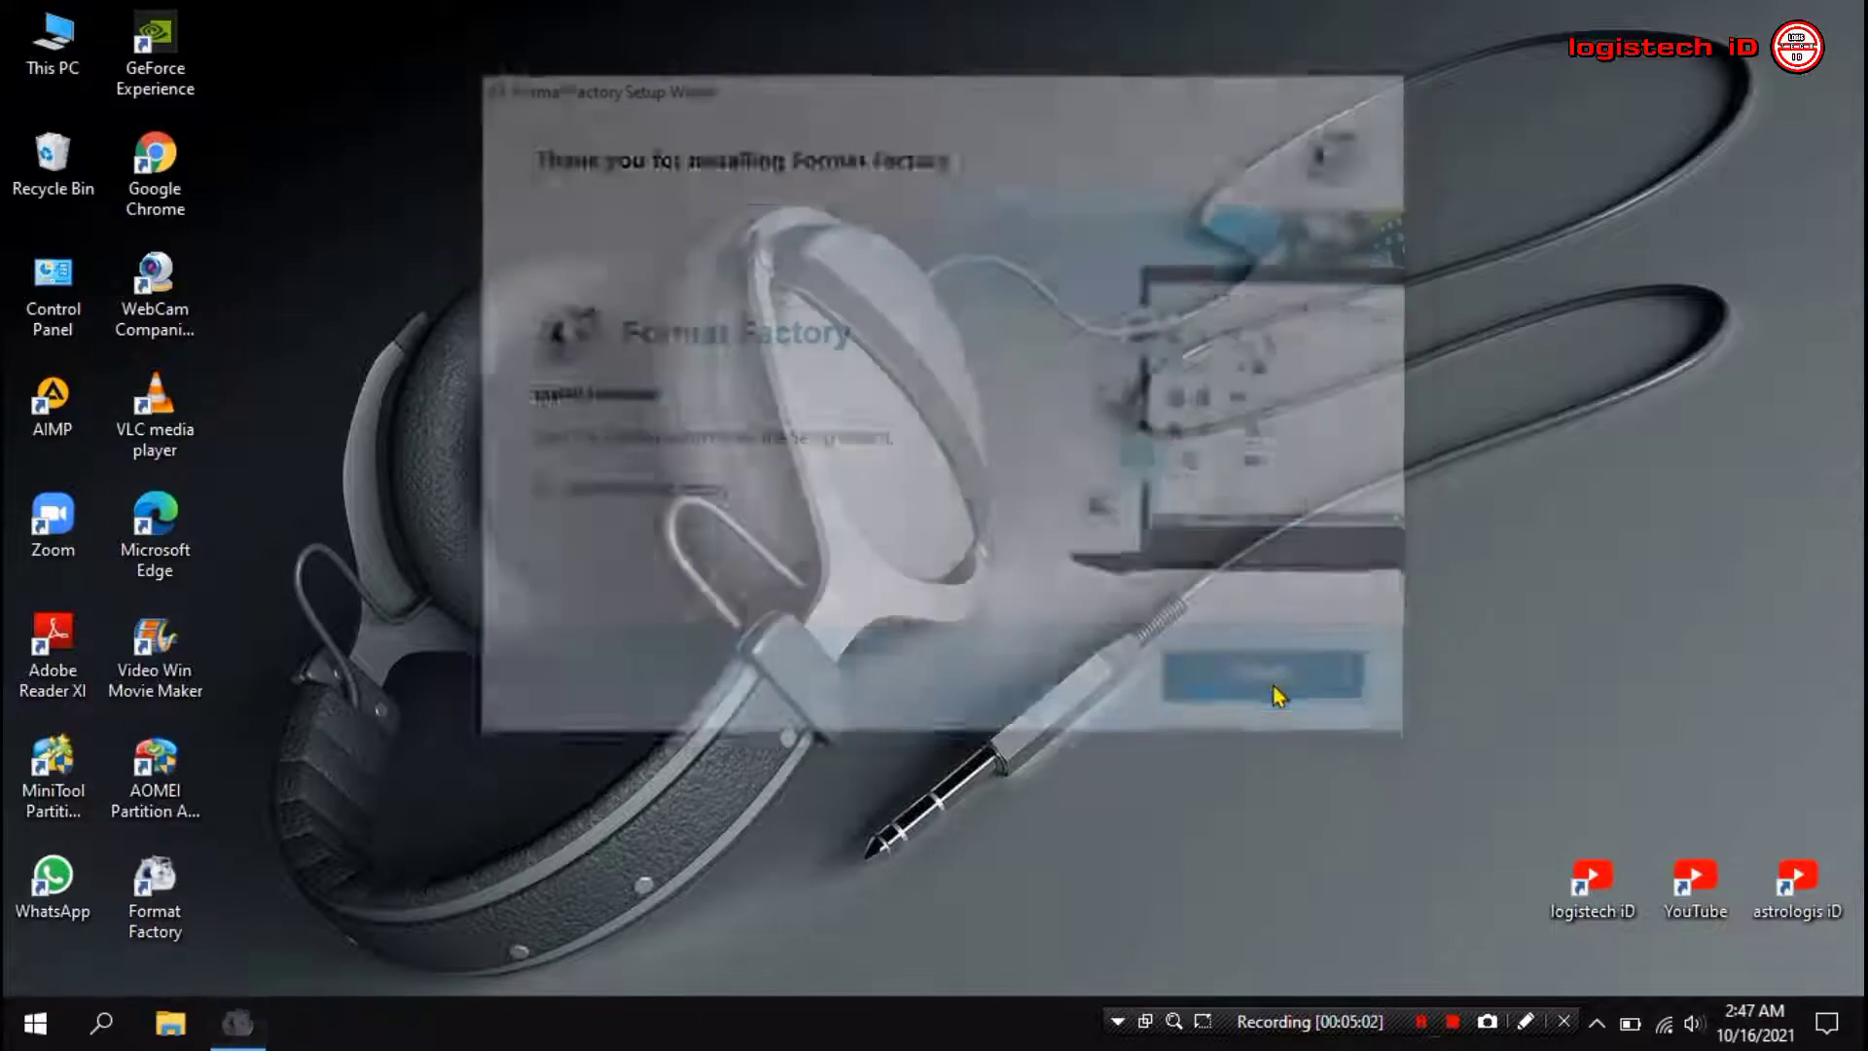
Refresh the desktop and launch Format Factory from its shortcut, declining the FormatFactory 5.8.1.0 update
right_click(989, 579)
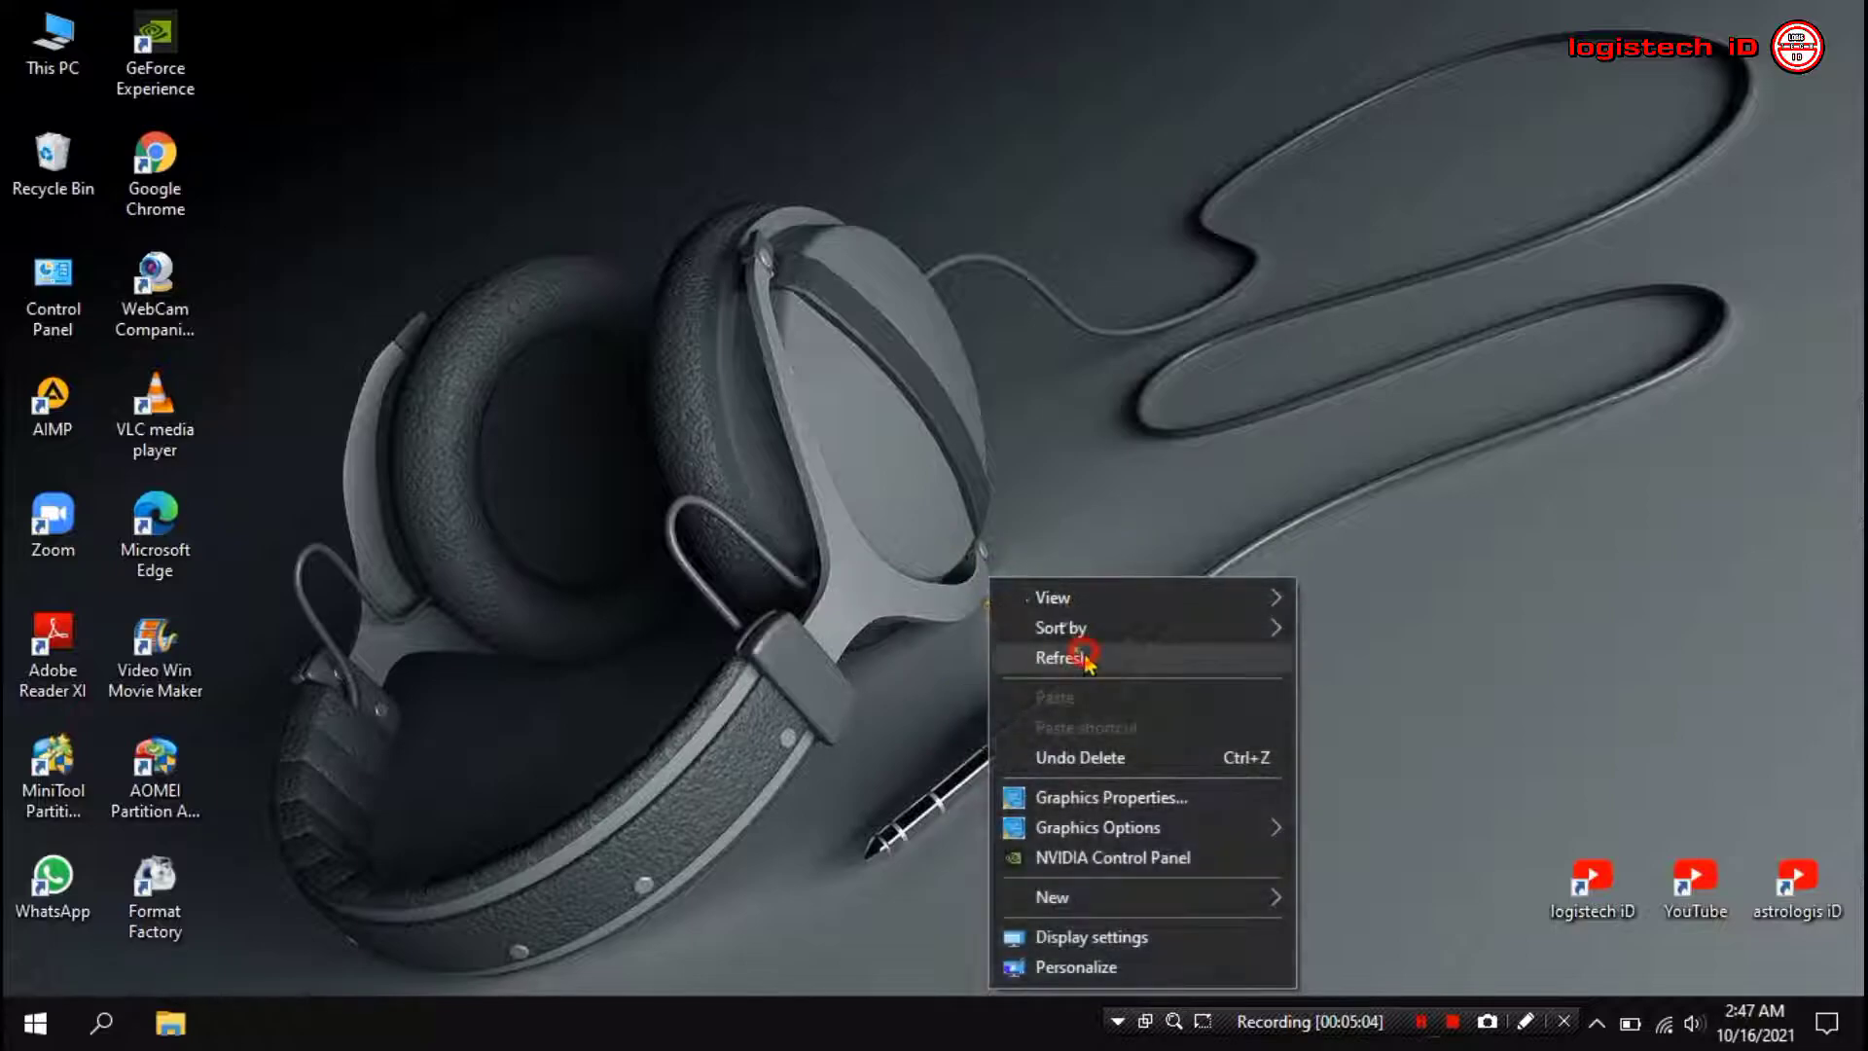
left_click(1076, 657)
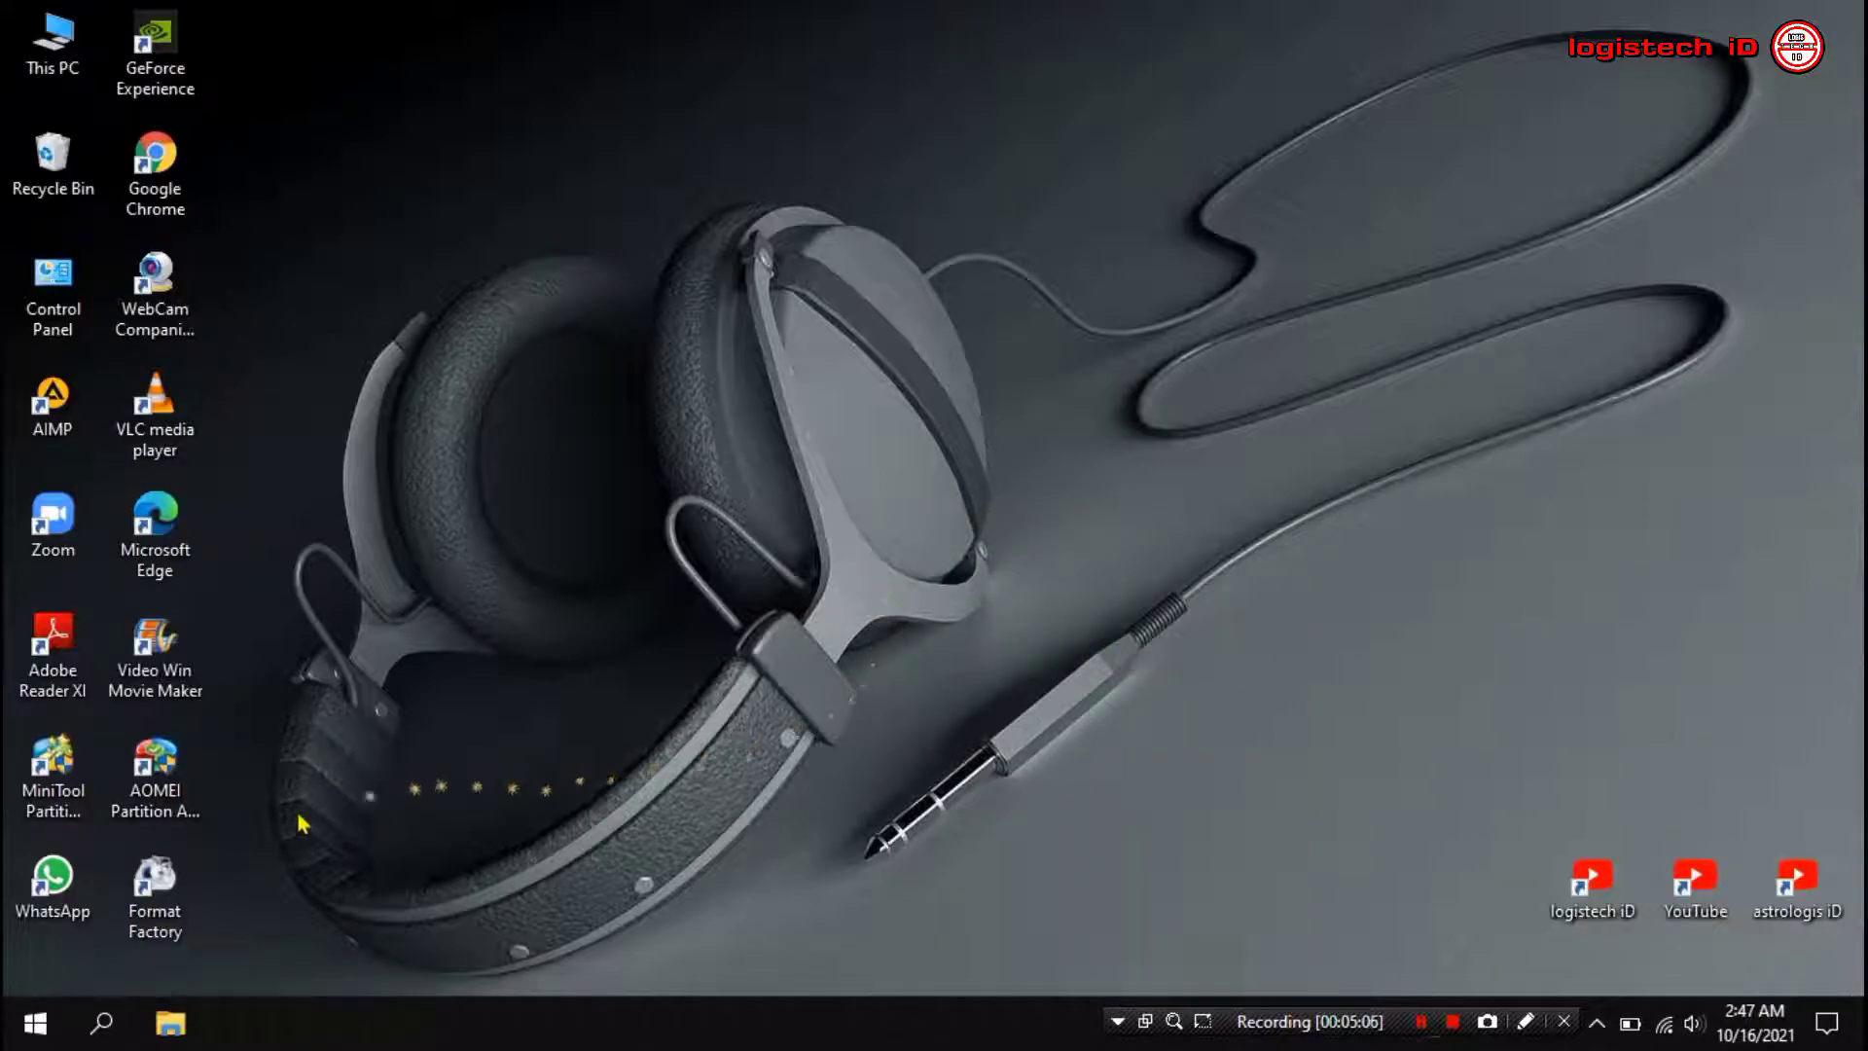
double_click(169, 893)
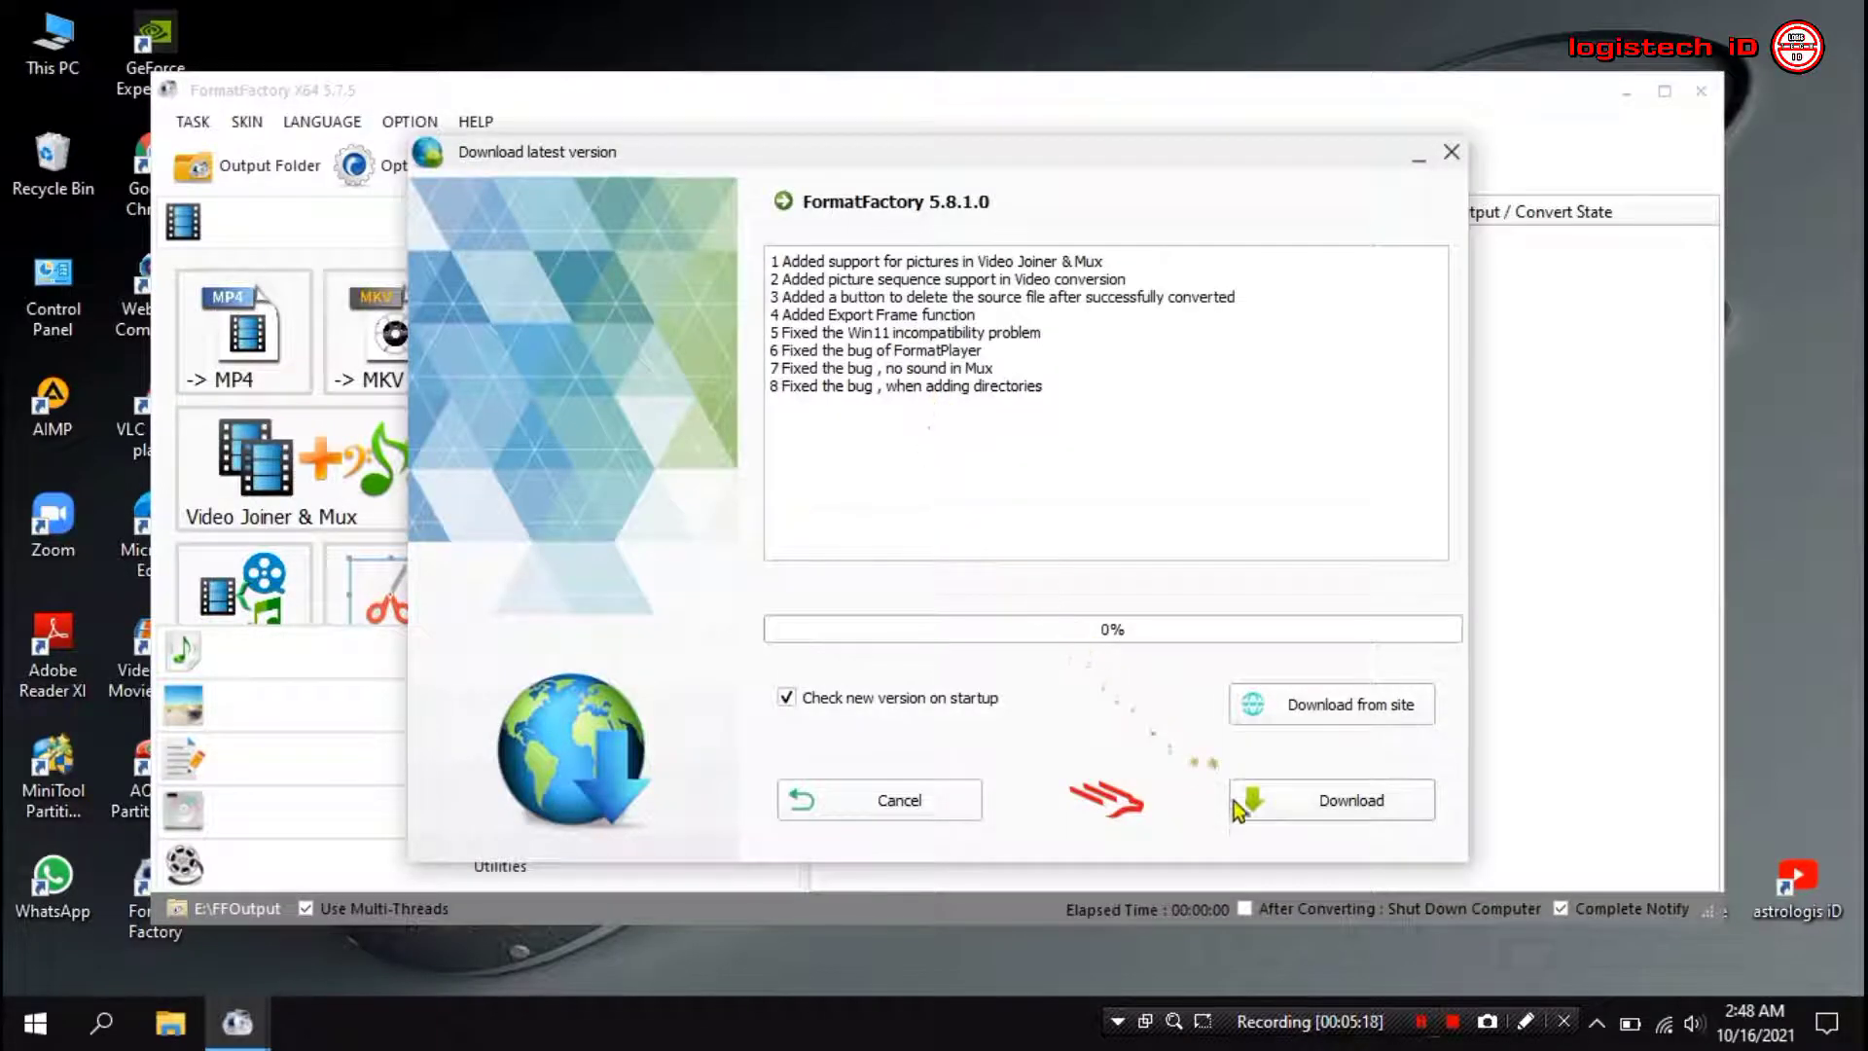
left_click(874, 810)
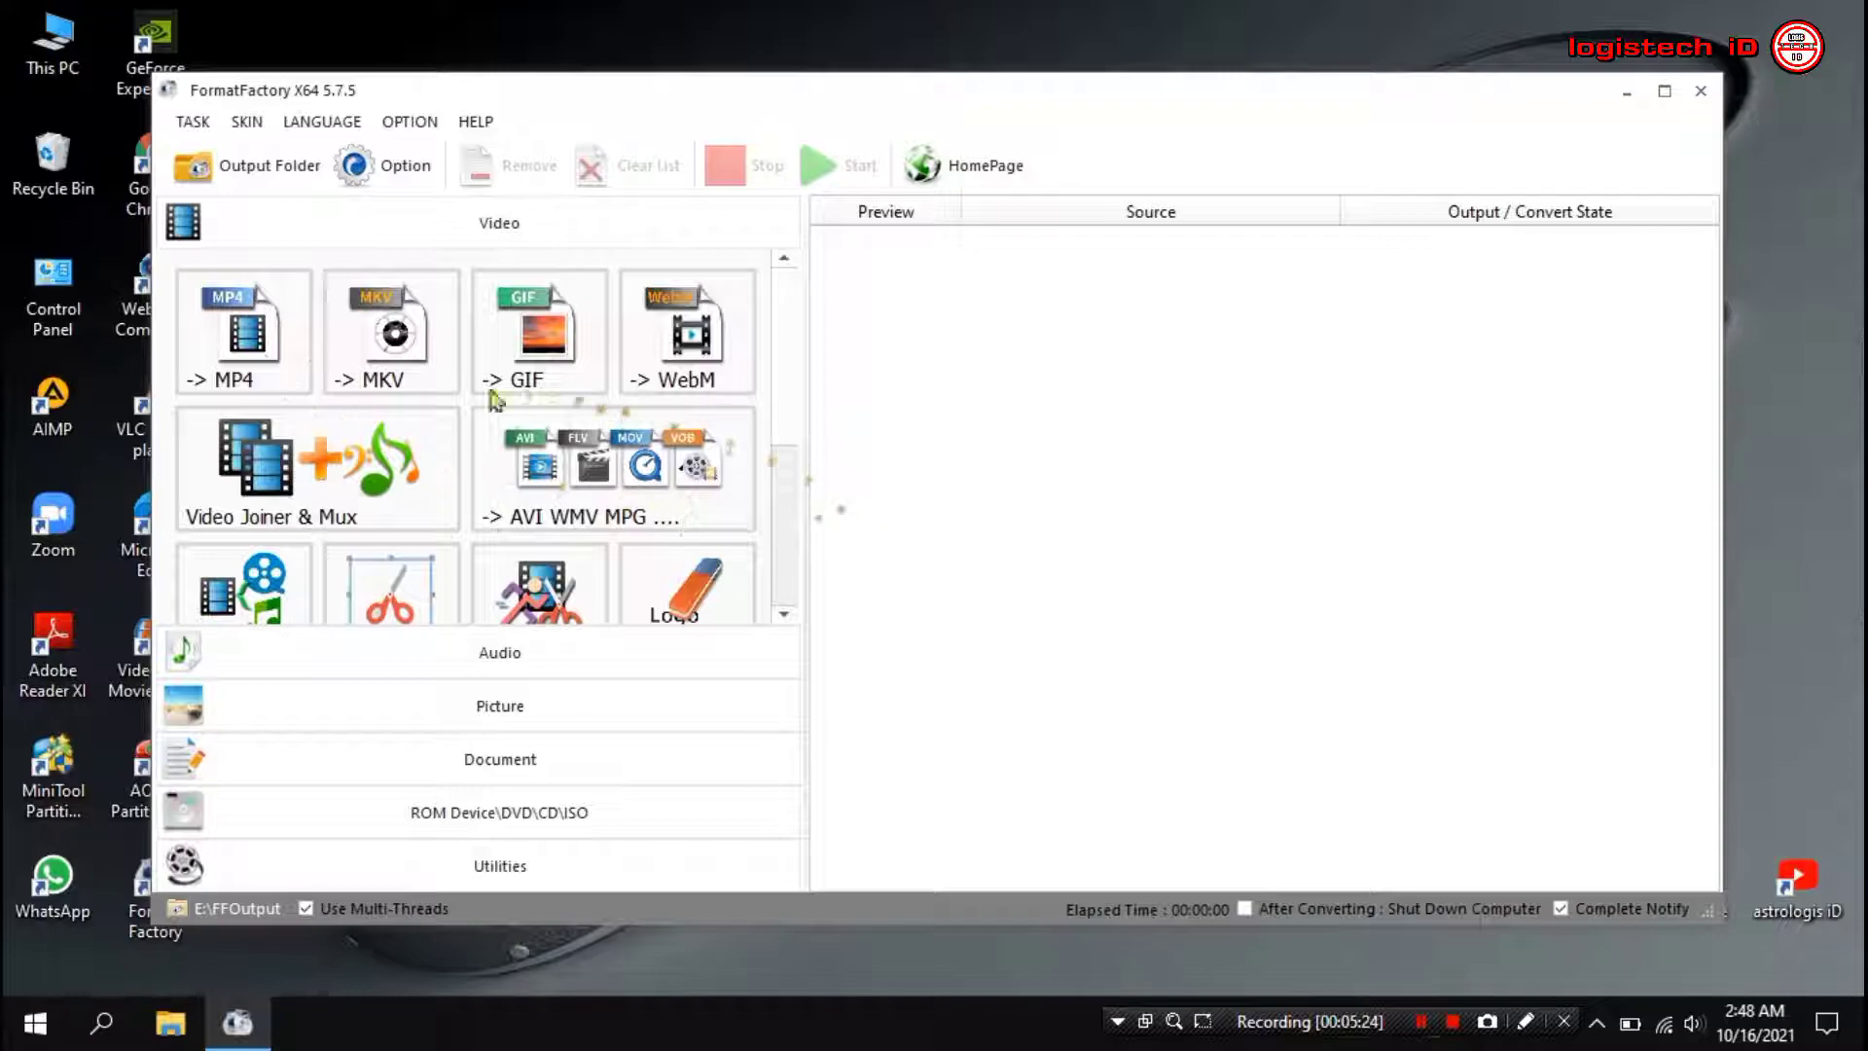
Queue makan makan.mp4 from Documents for conversion to MP4 with the Optimum quality and size profile
left_click(216, 368)
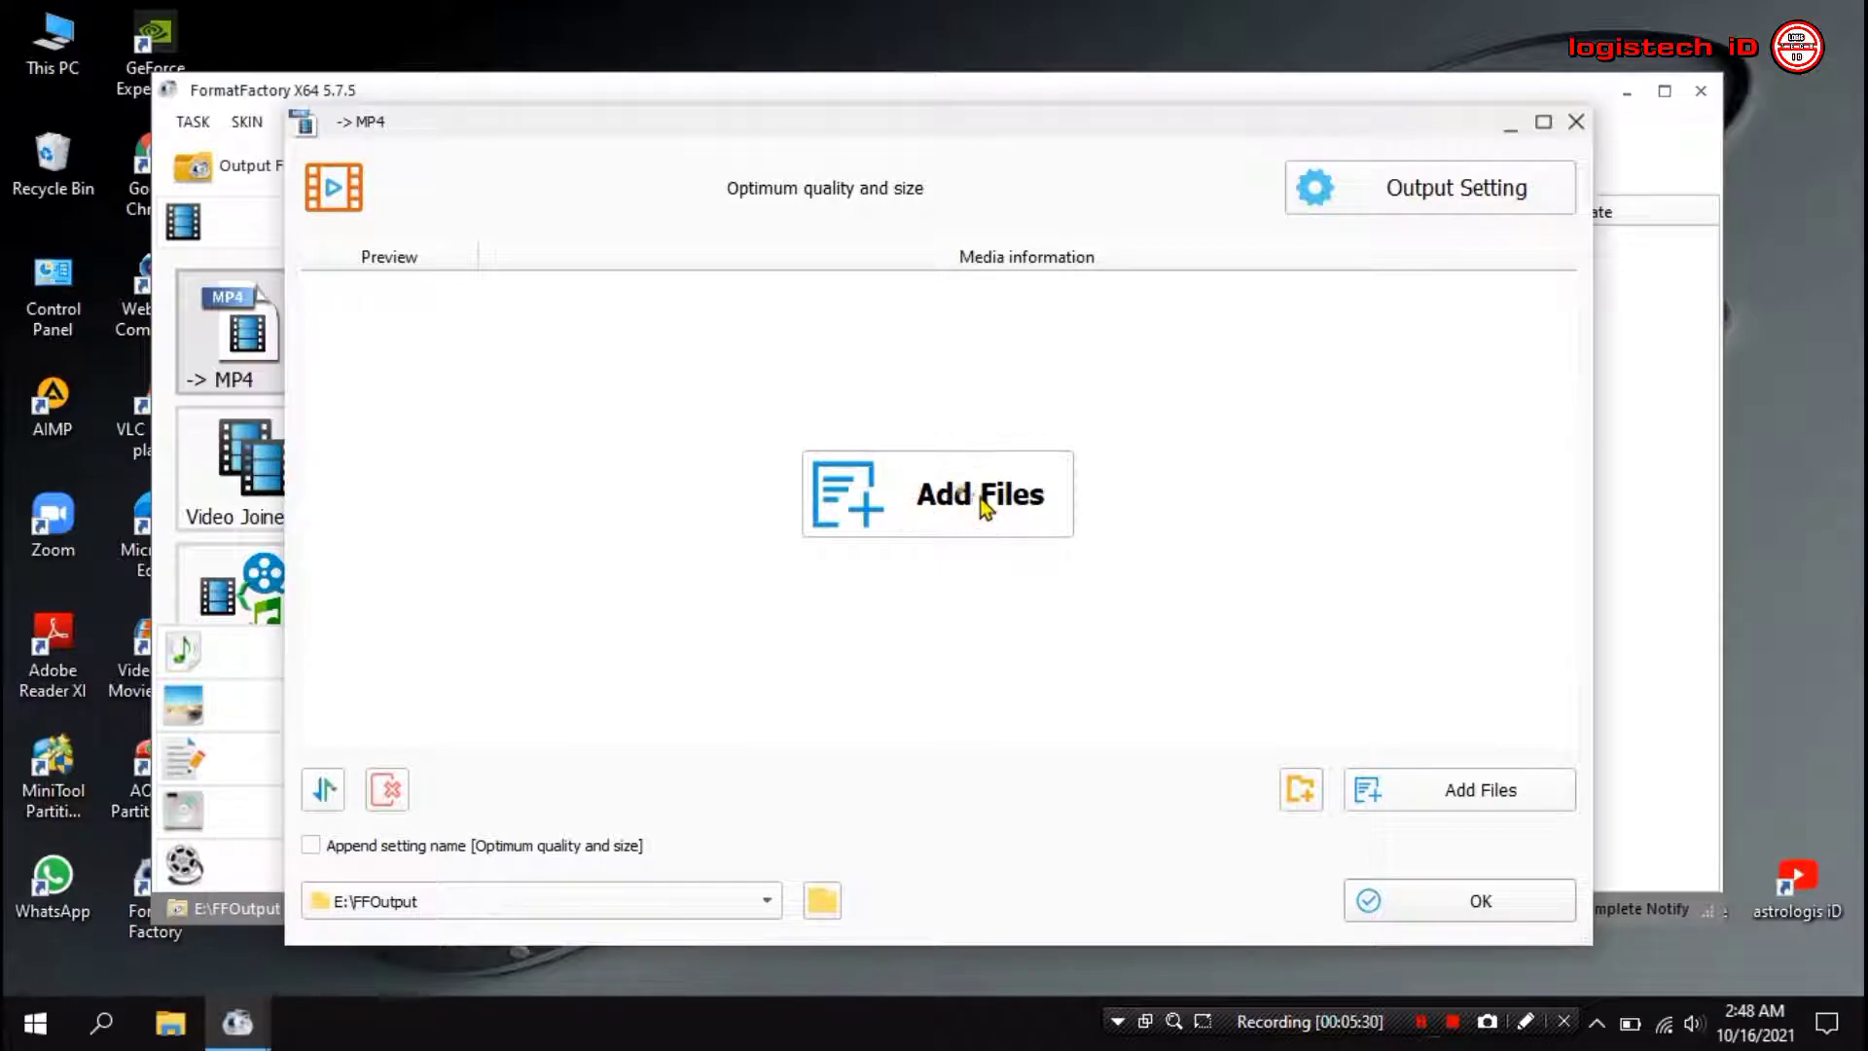
left_click(985, 506)
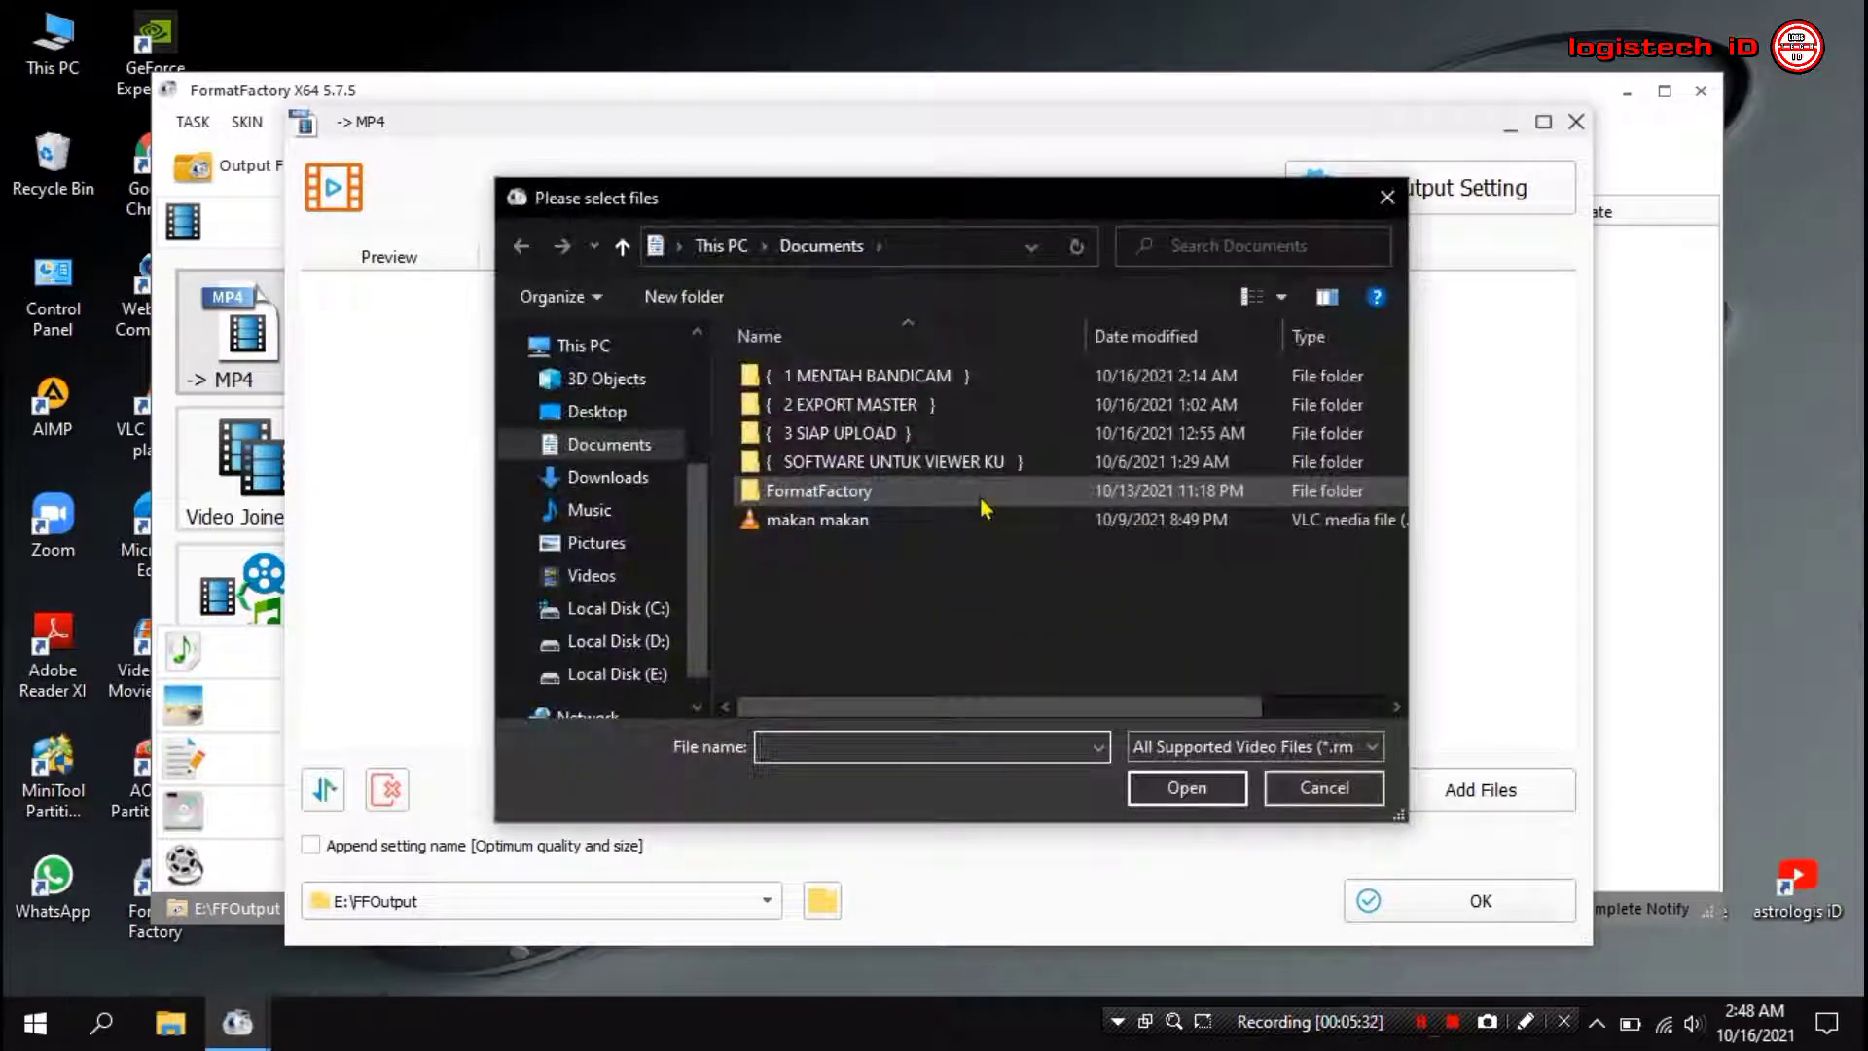
left_click(893, 526)
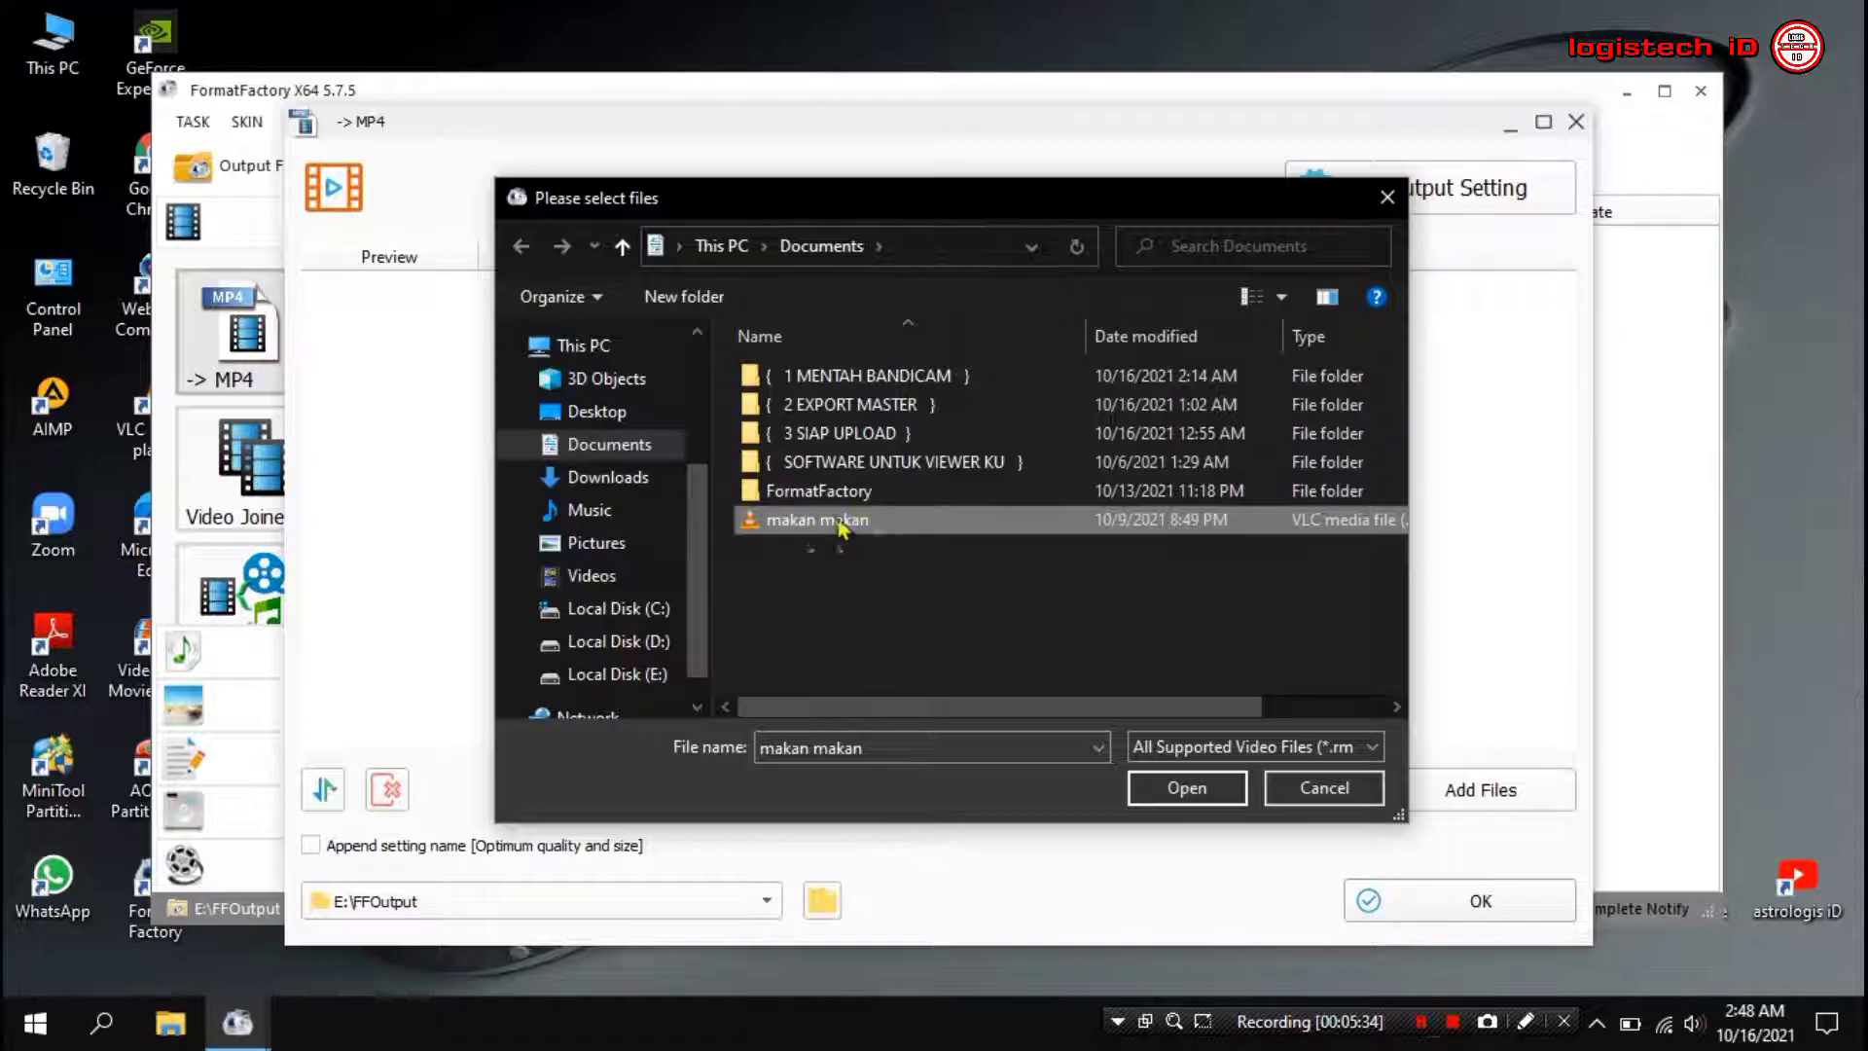
left_click(800, 522)
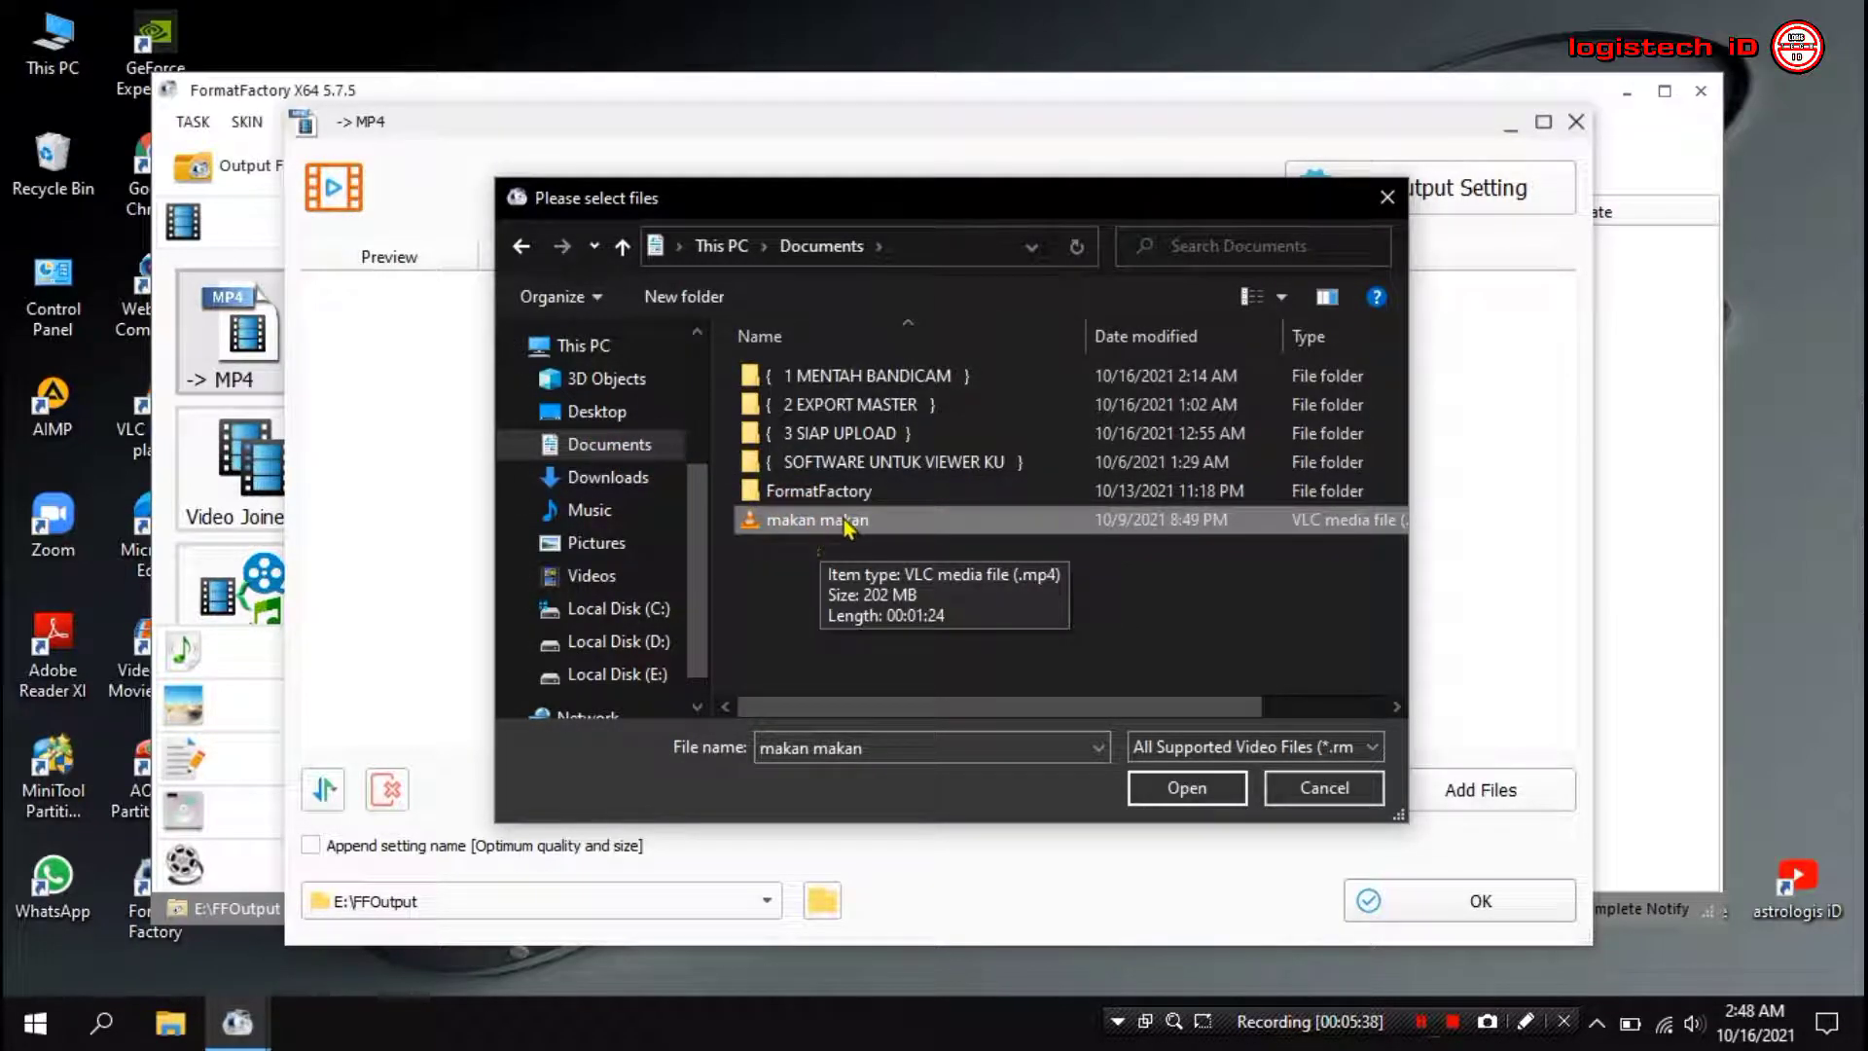
left_click(1192, 788)
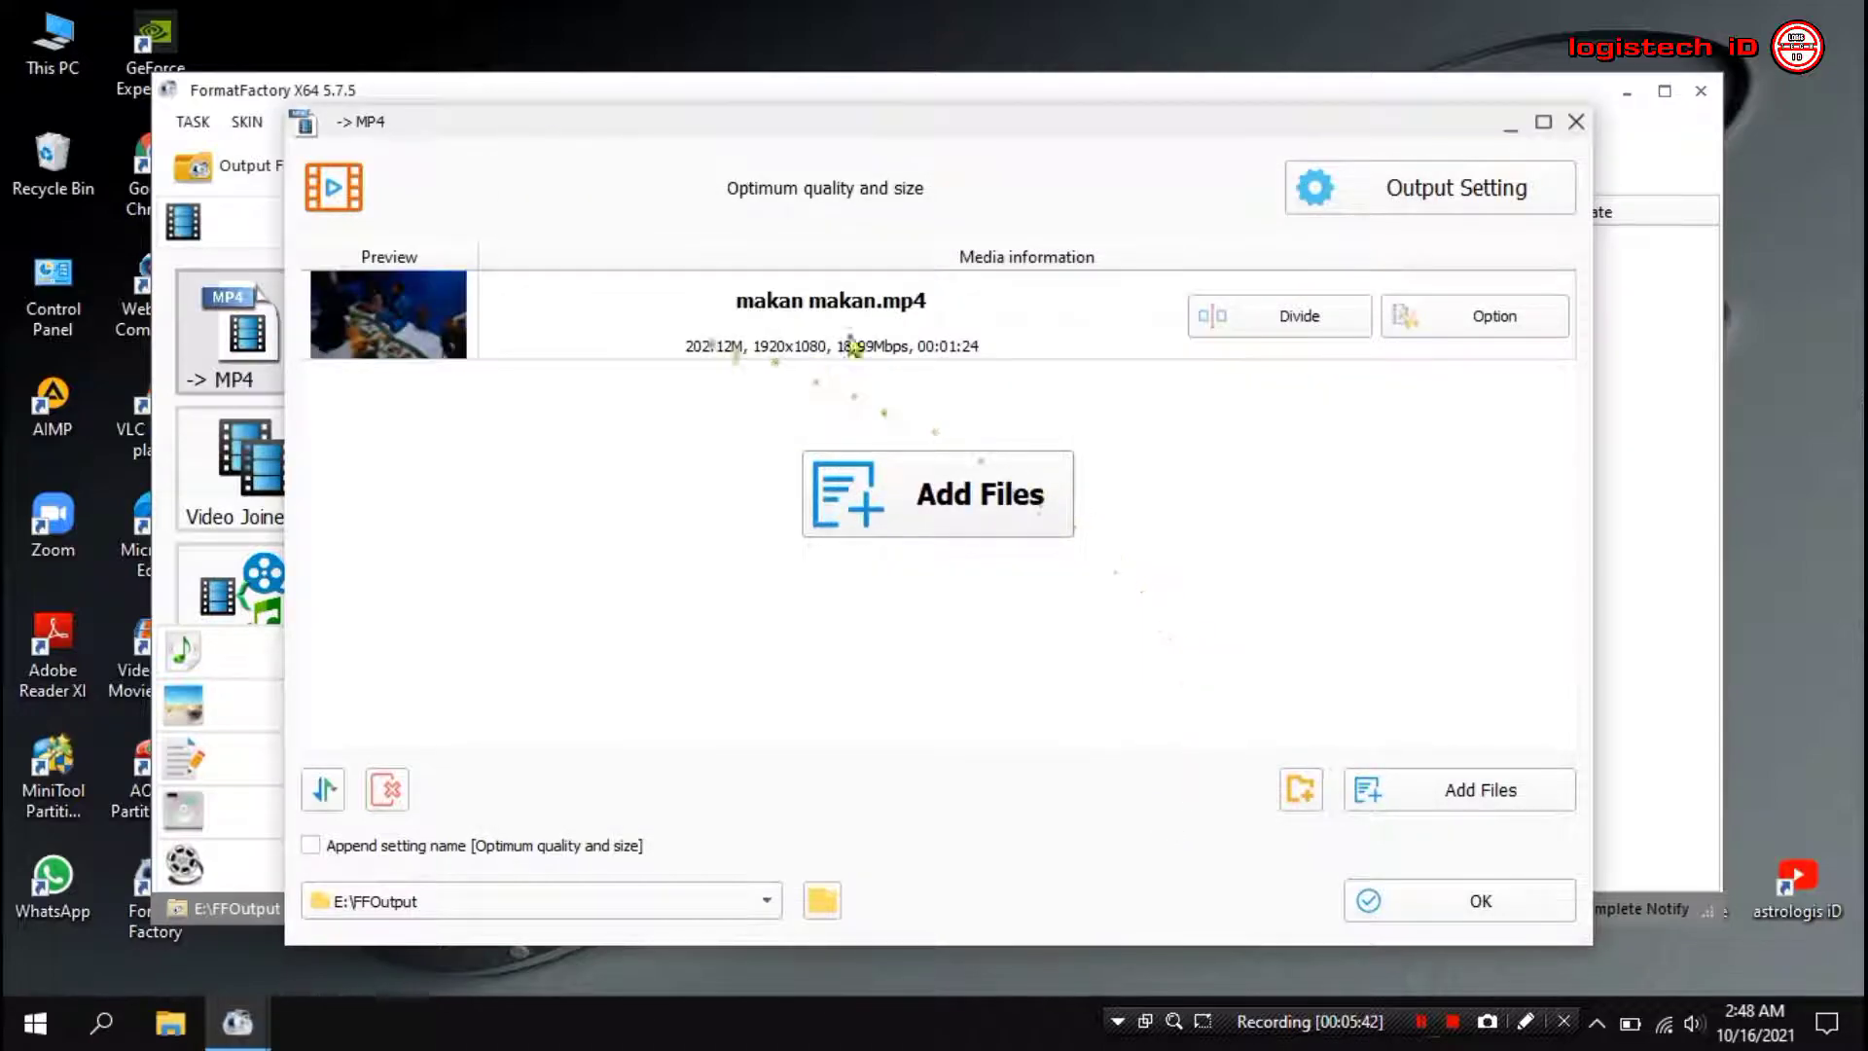
left_click(1438, 905)
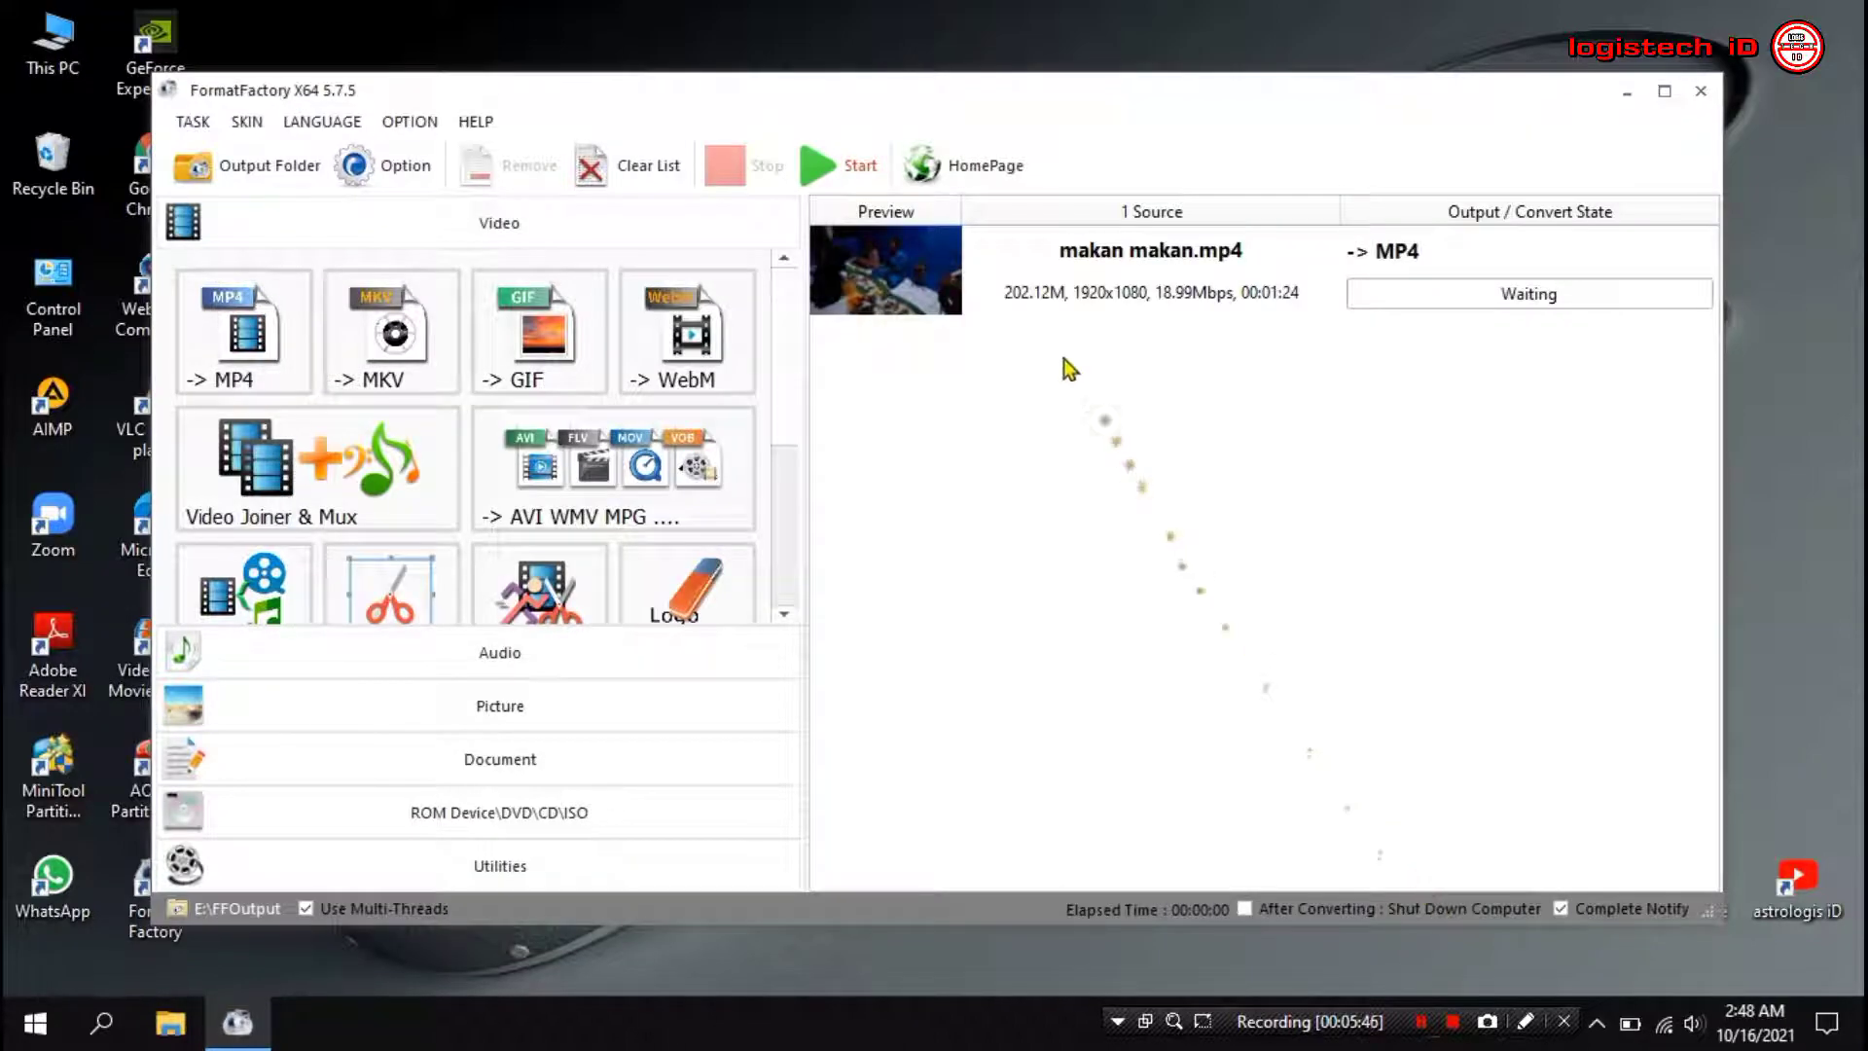
Check the E:\FFOutput output folder and run the queued MP4 conversion of makan makan.mp4, closing the converter once it finishes
left_click_drag(1058, 101, 1160, 78)
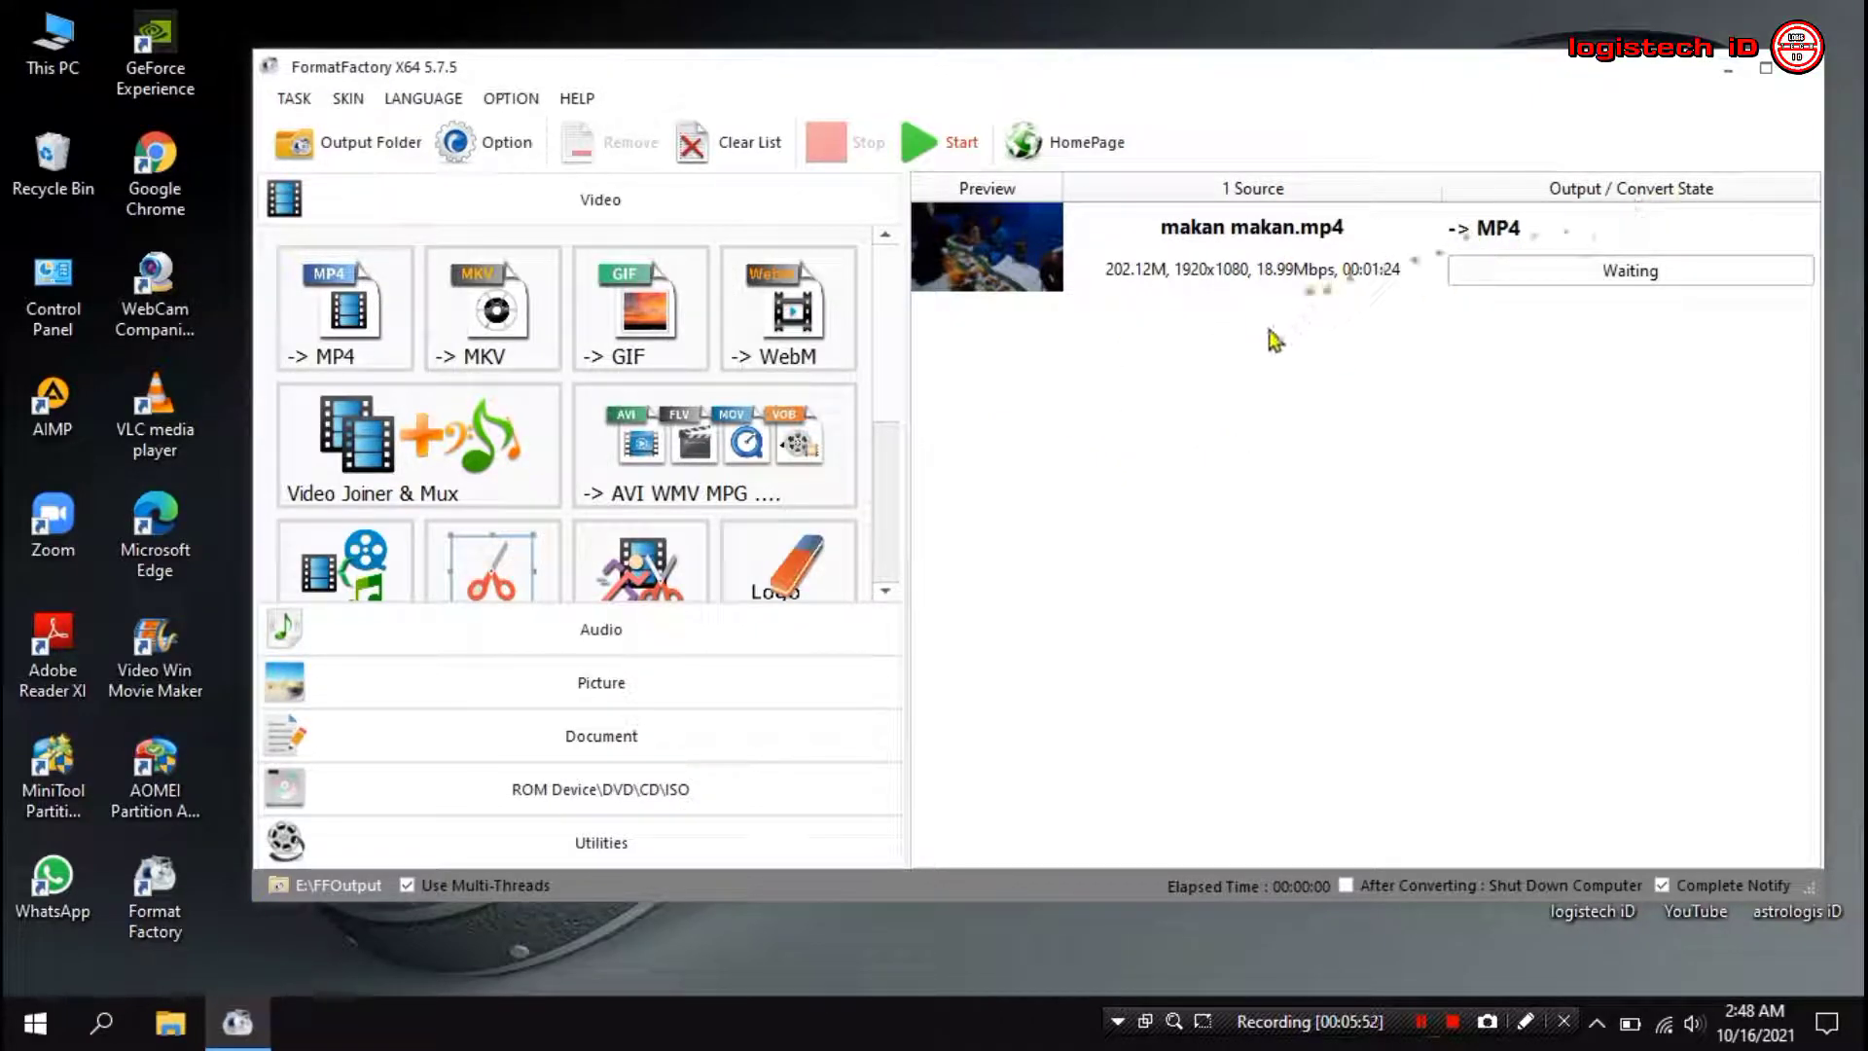
left_click(405, 148)
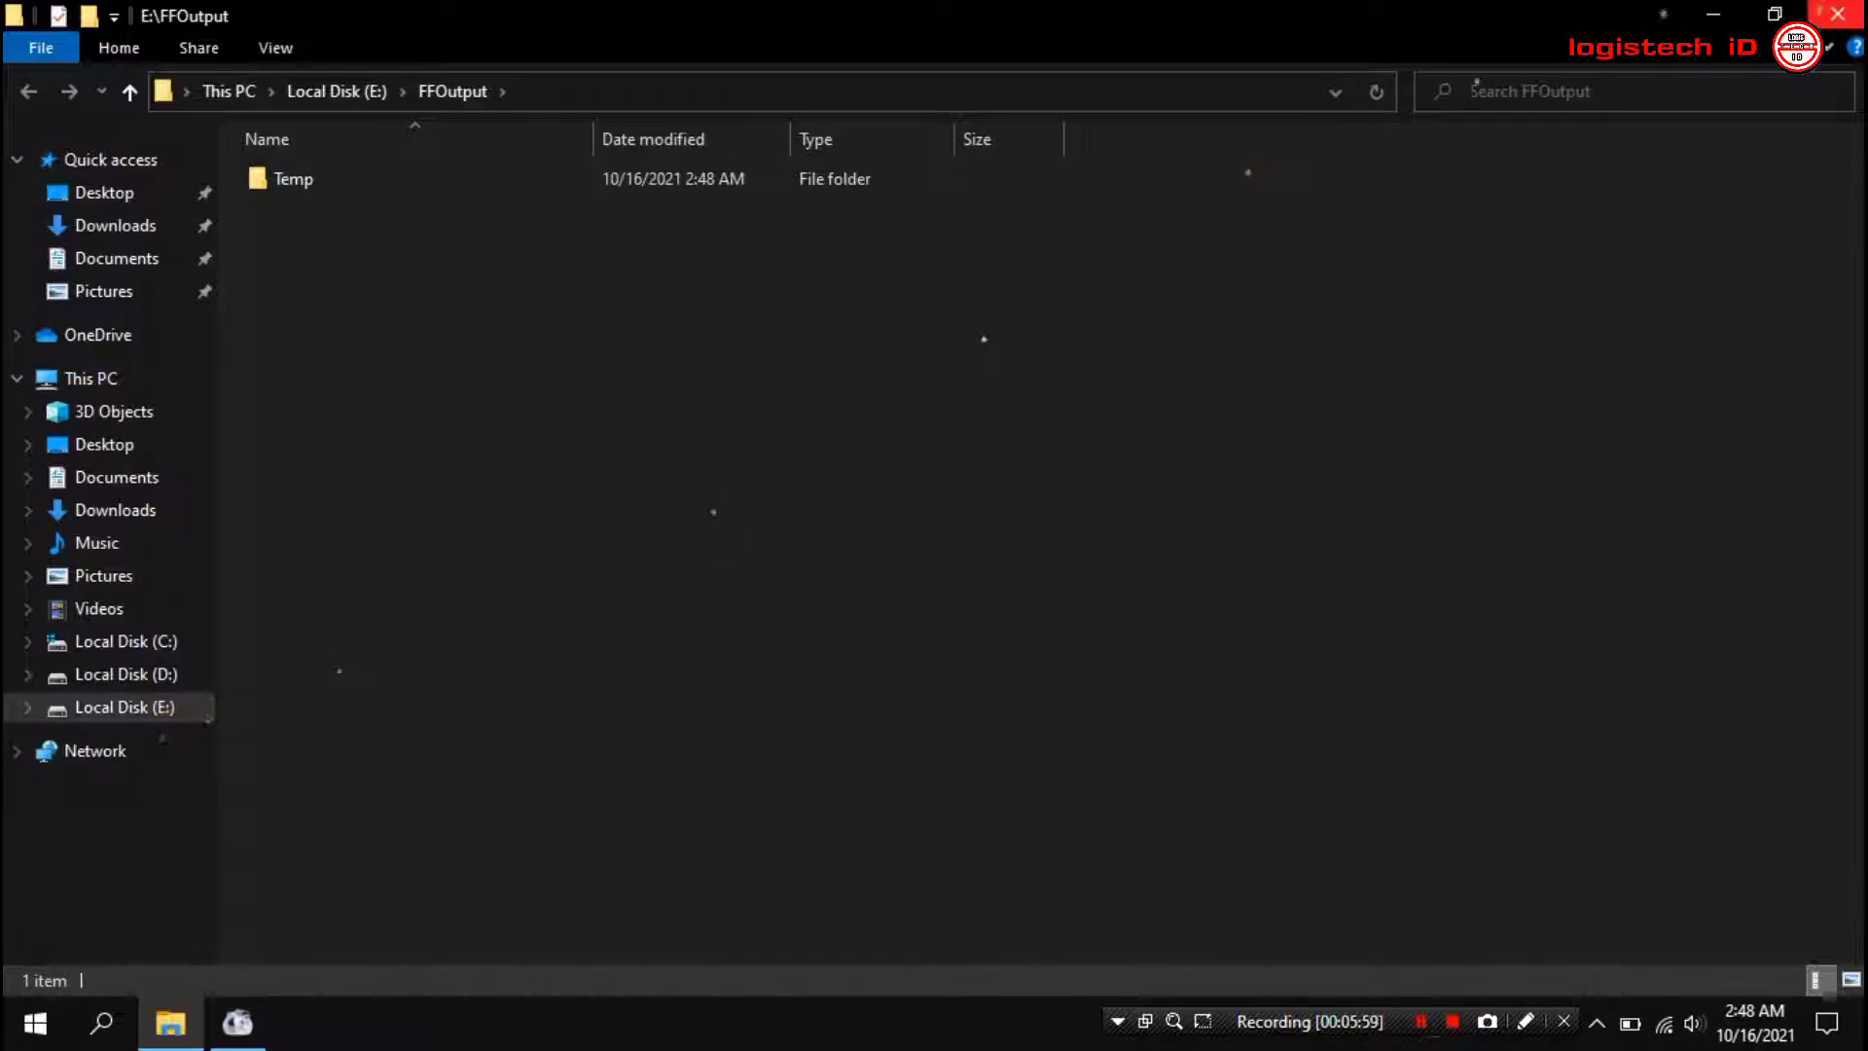
left_click(1838, 16)
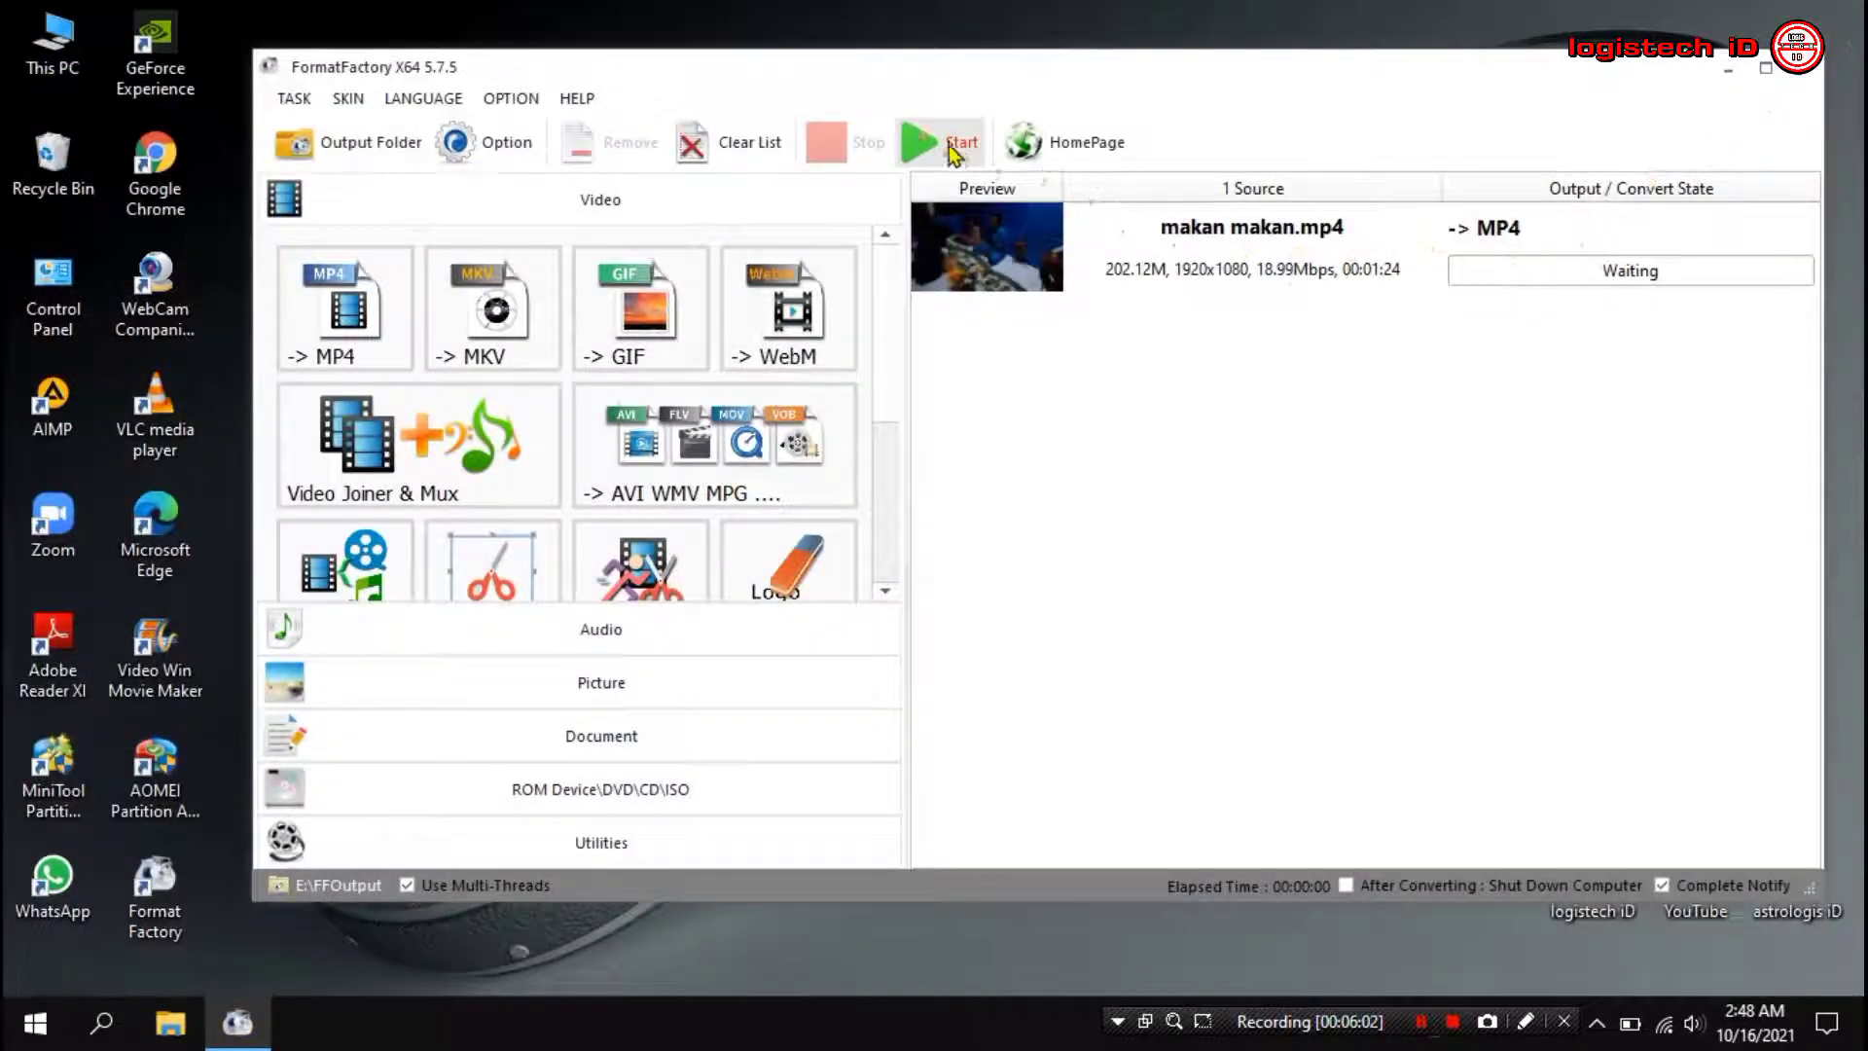
left_click(941, 146)
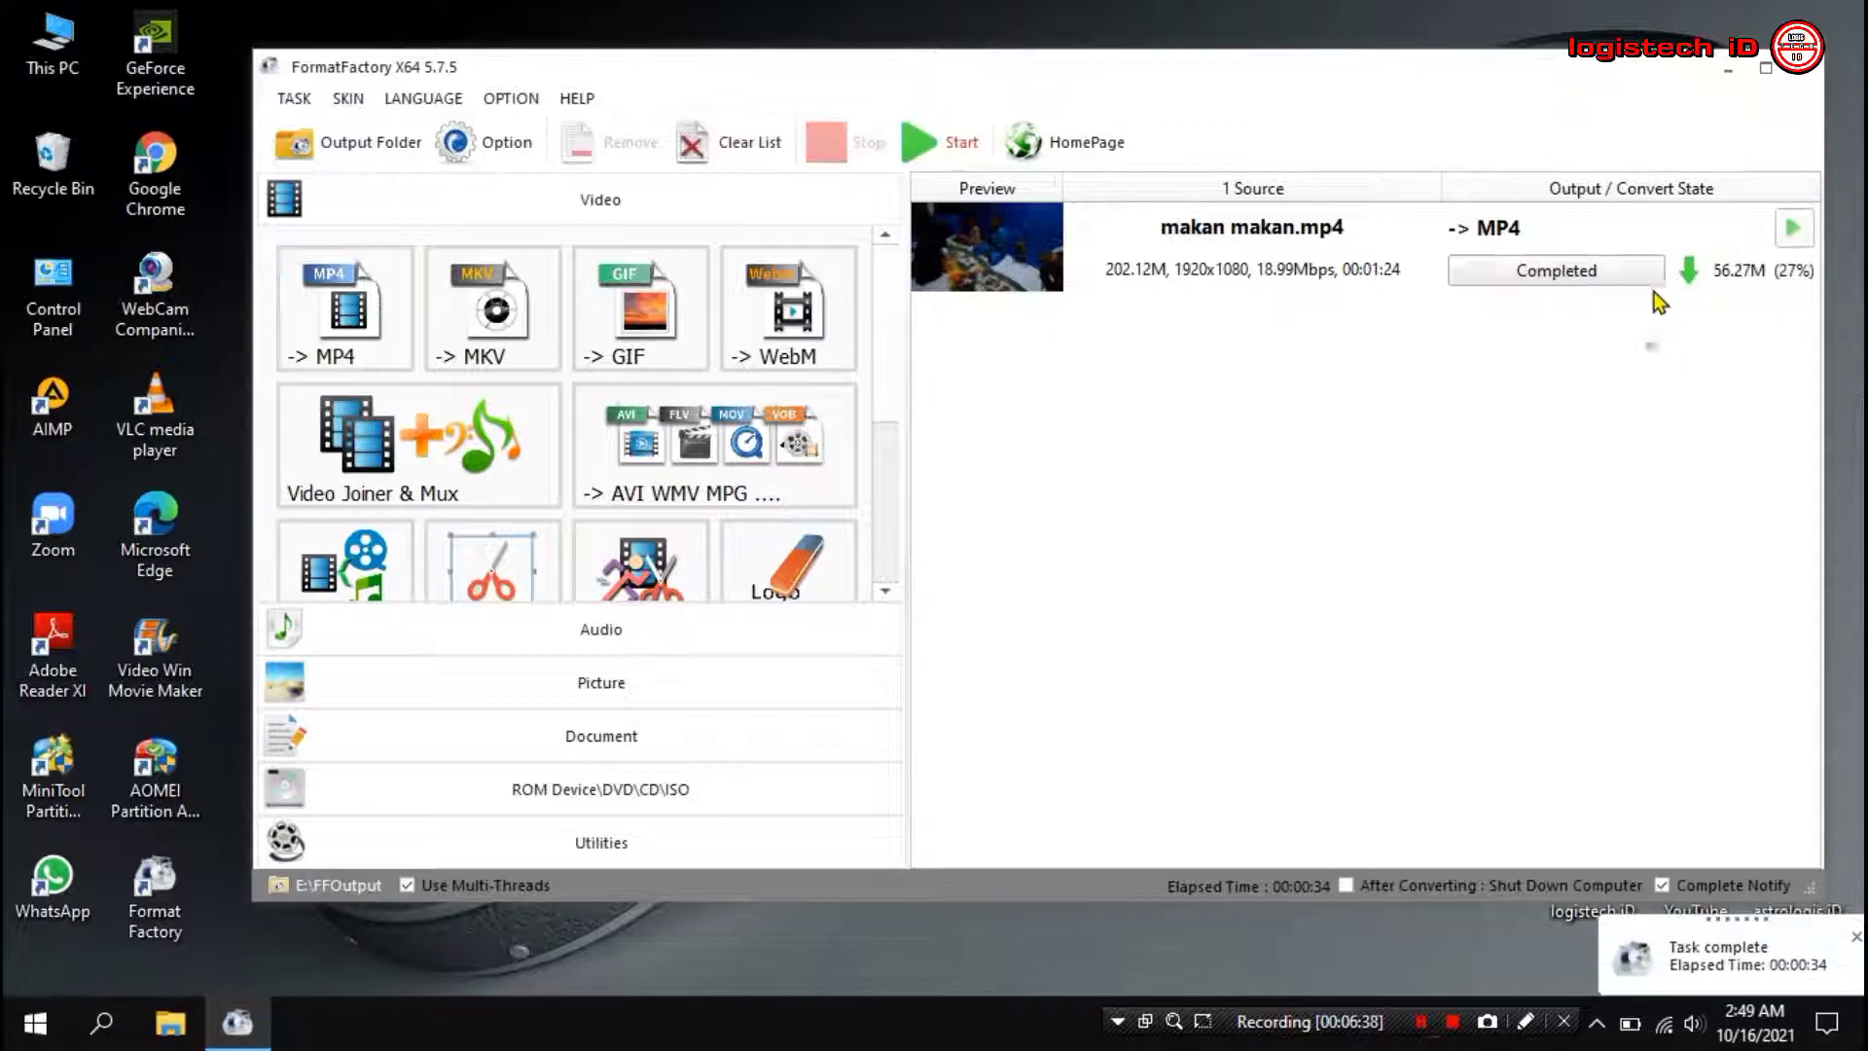
left_click(1805, 74)
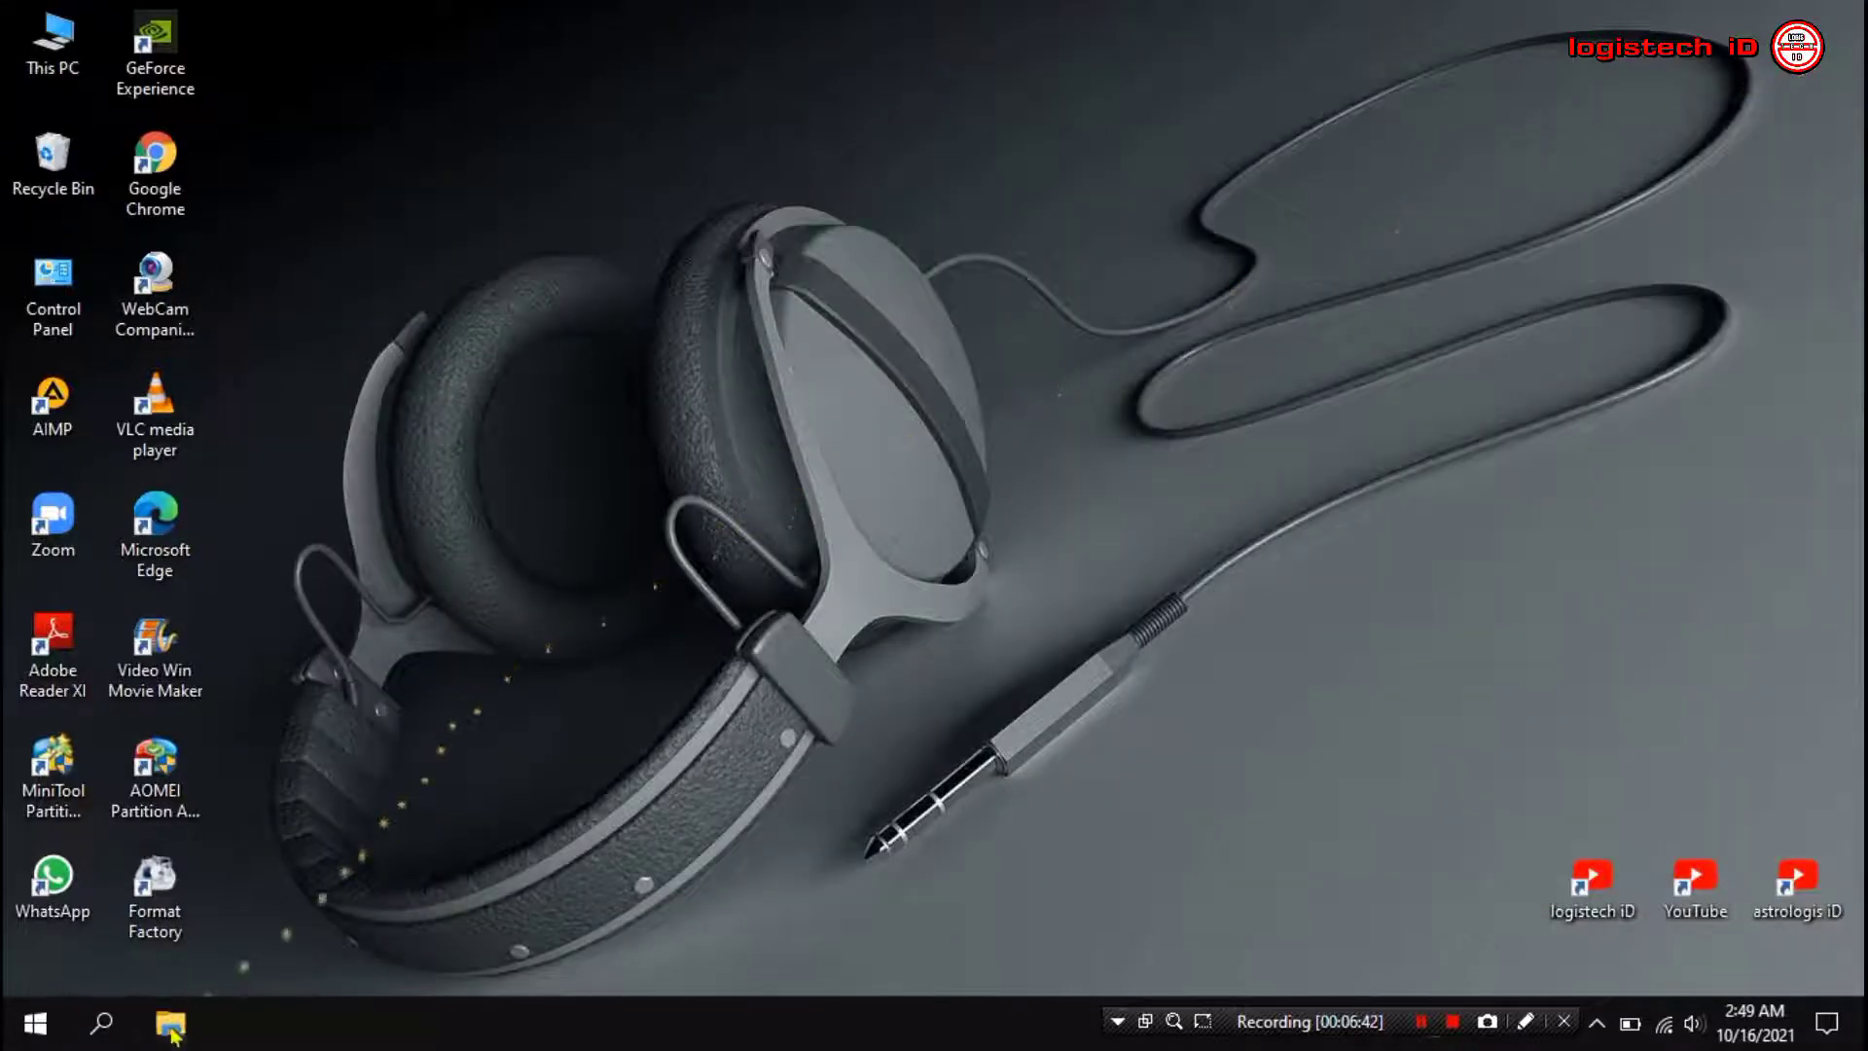
Open the FFOutput folder on Local Disk (E:) in File Explorer and rename the converted video as hasil diperkecil
left_click(168, 1023)
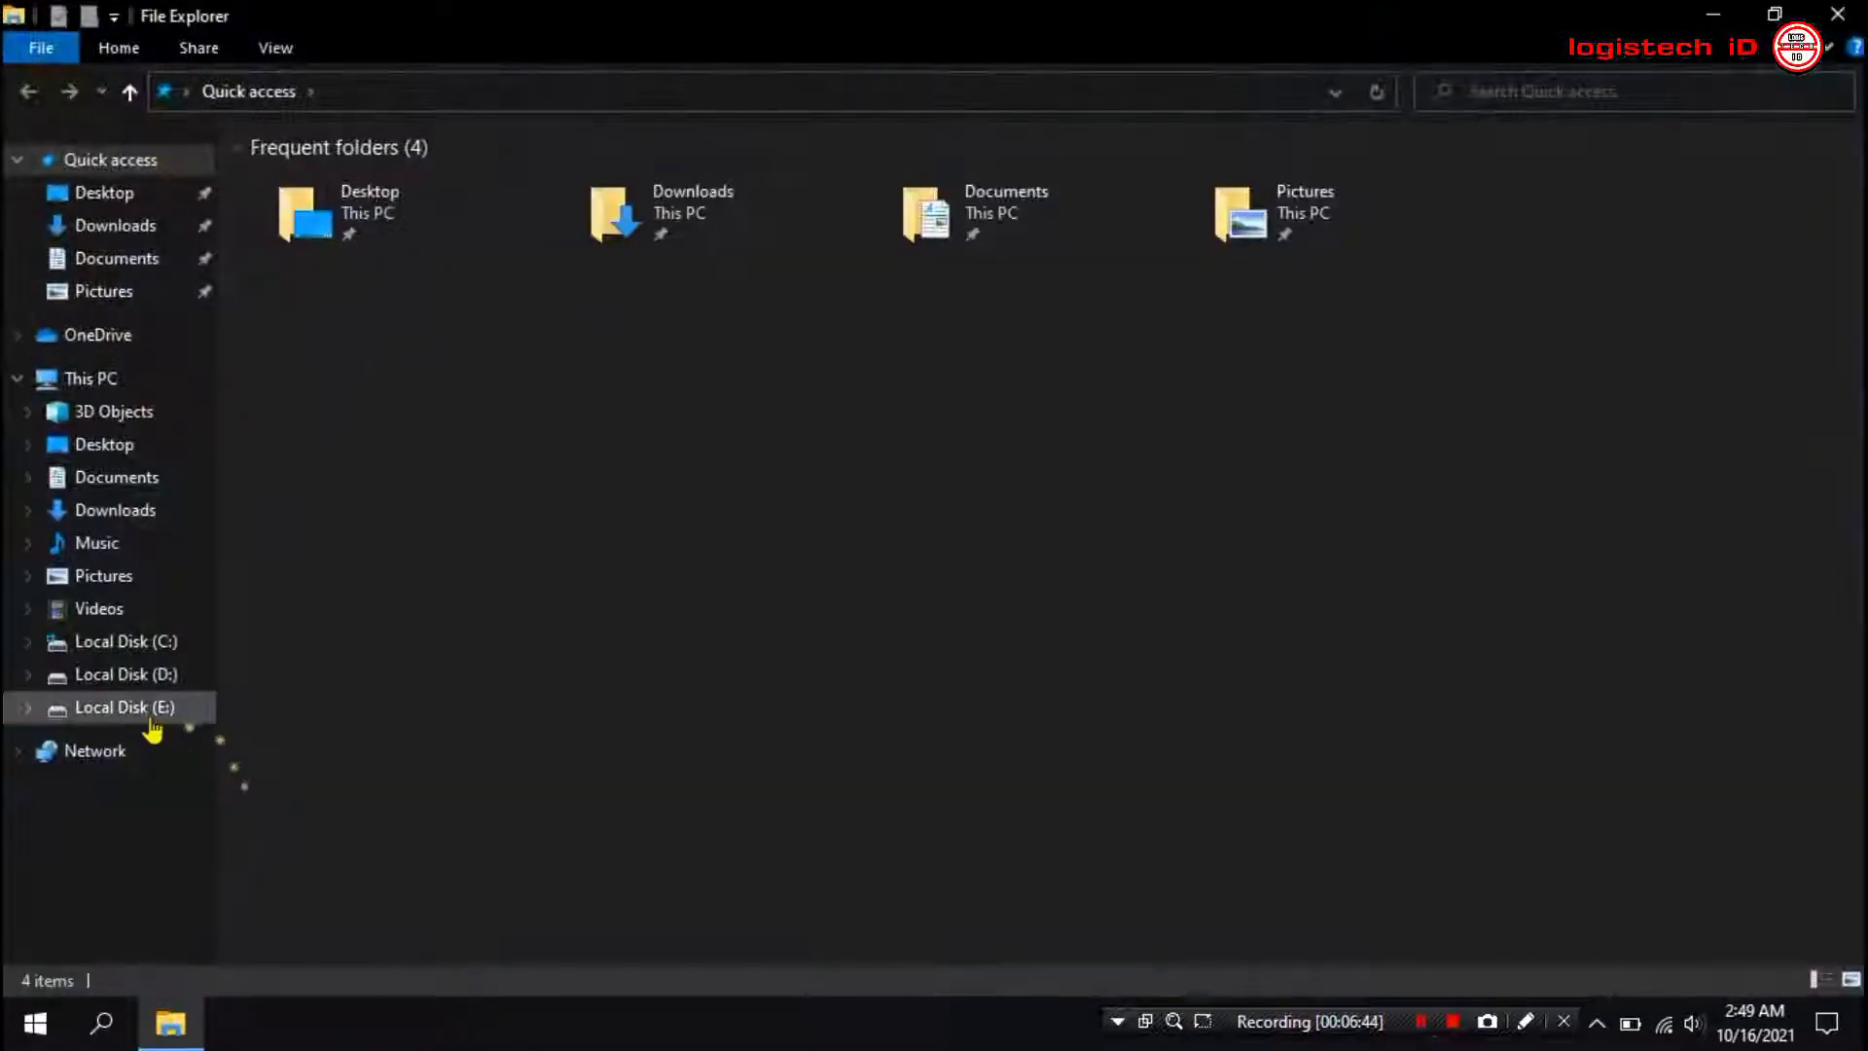
left_click(146, 710)
double_click(331, 263)
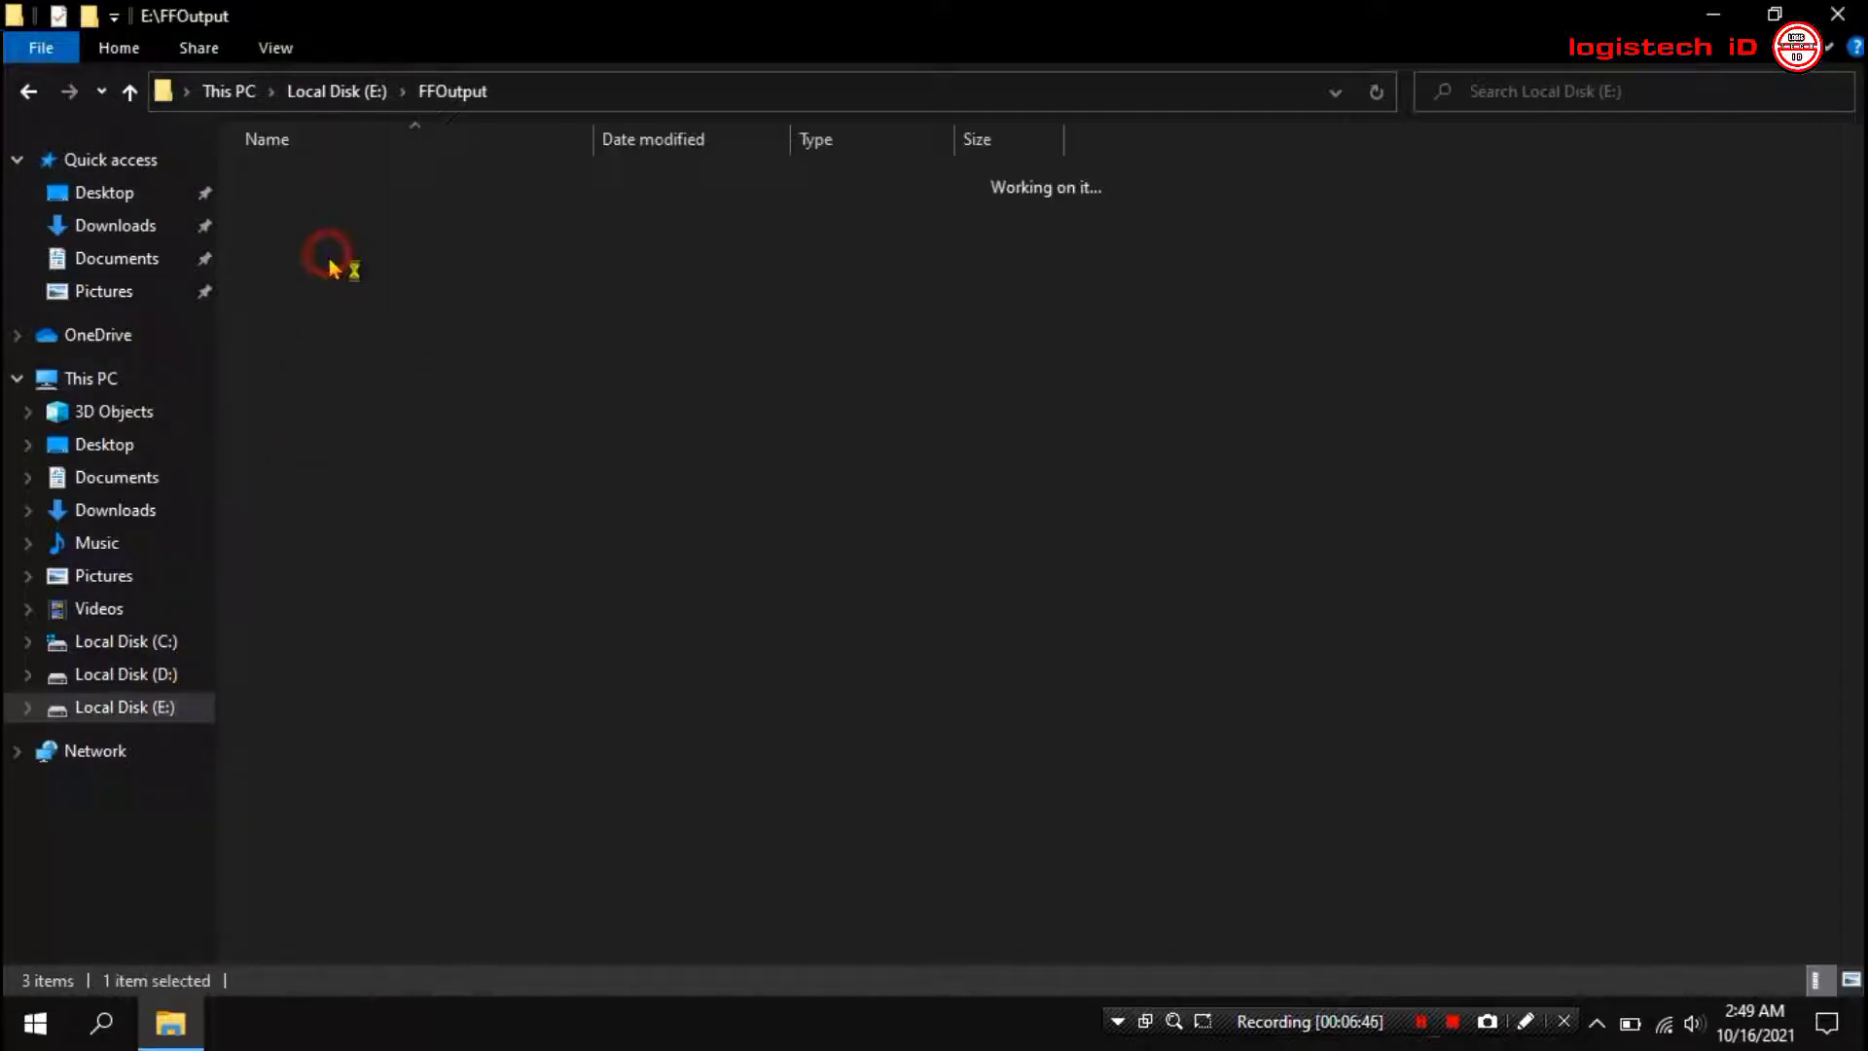
left_click(287, 241)
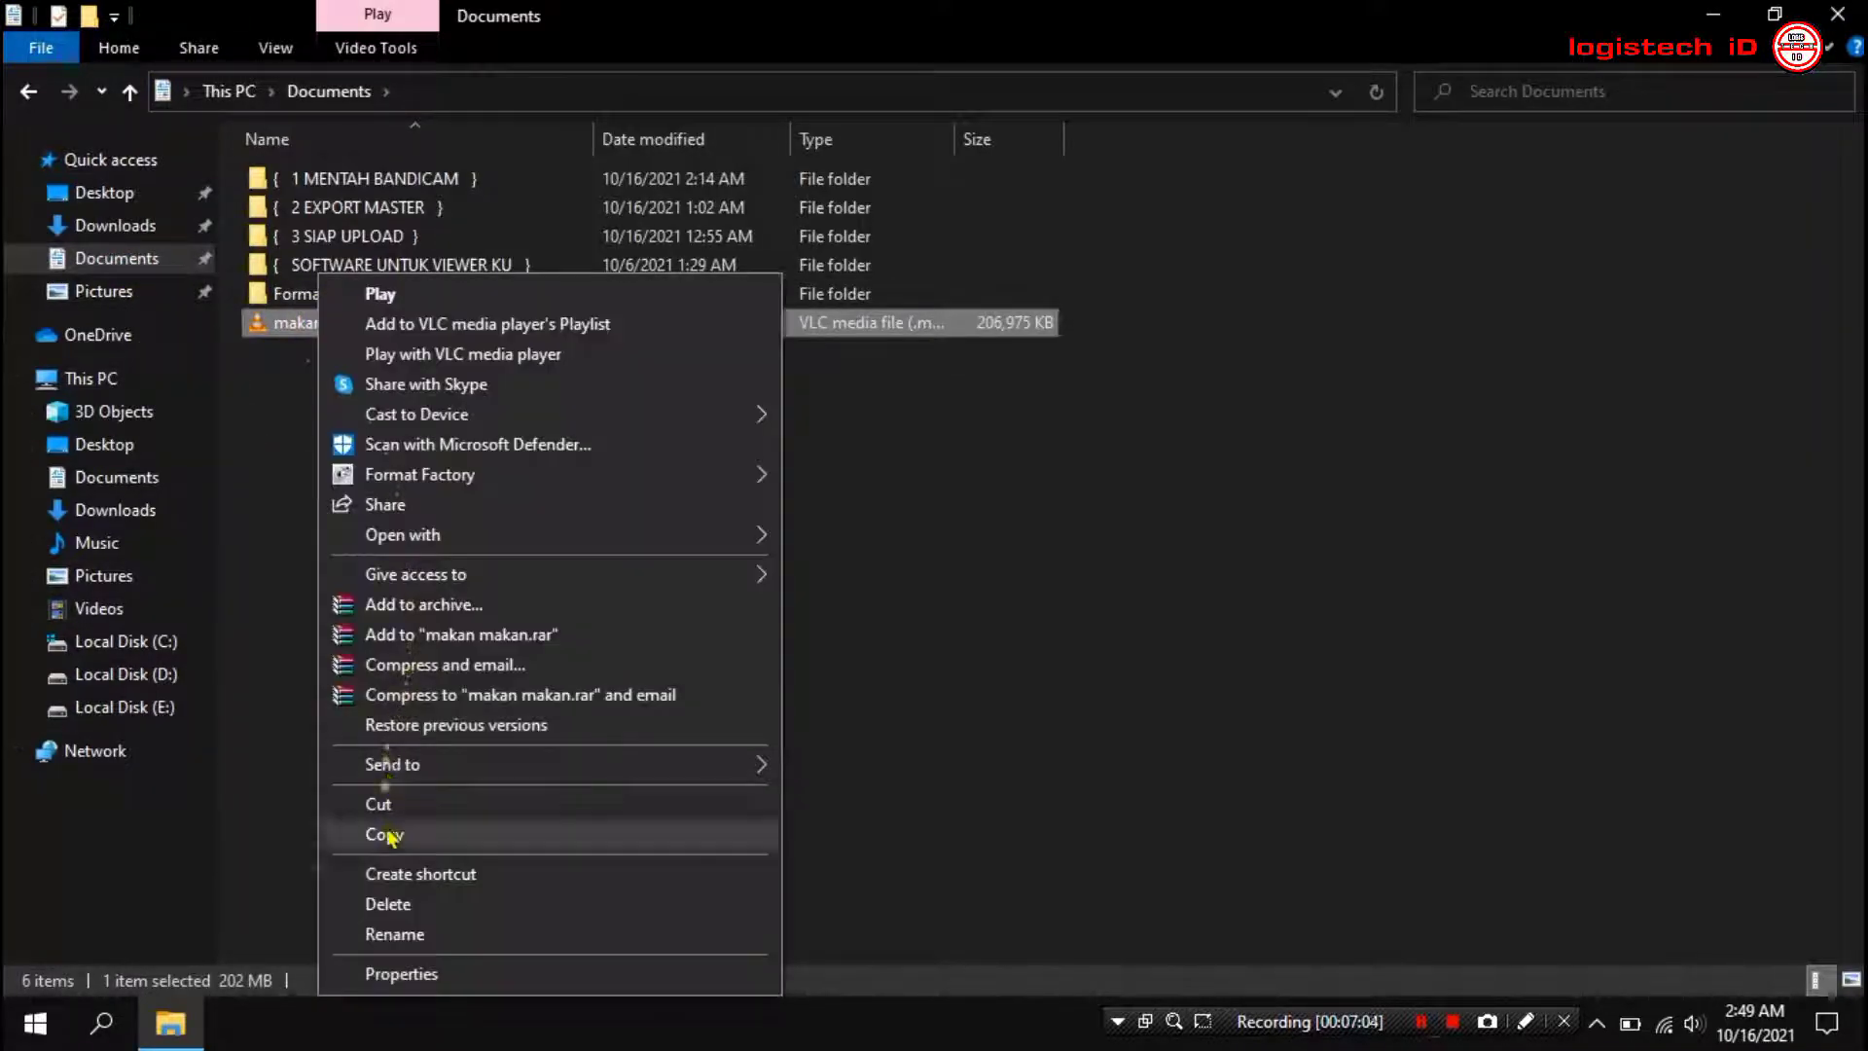
Copy the original makan makan video from Documents into the E:\FFOutput folder
left_click(385, 820)
left_click(159, 709)
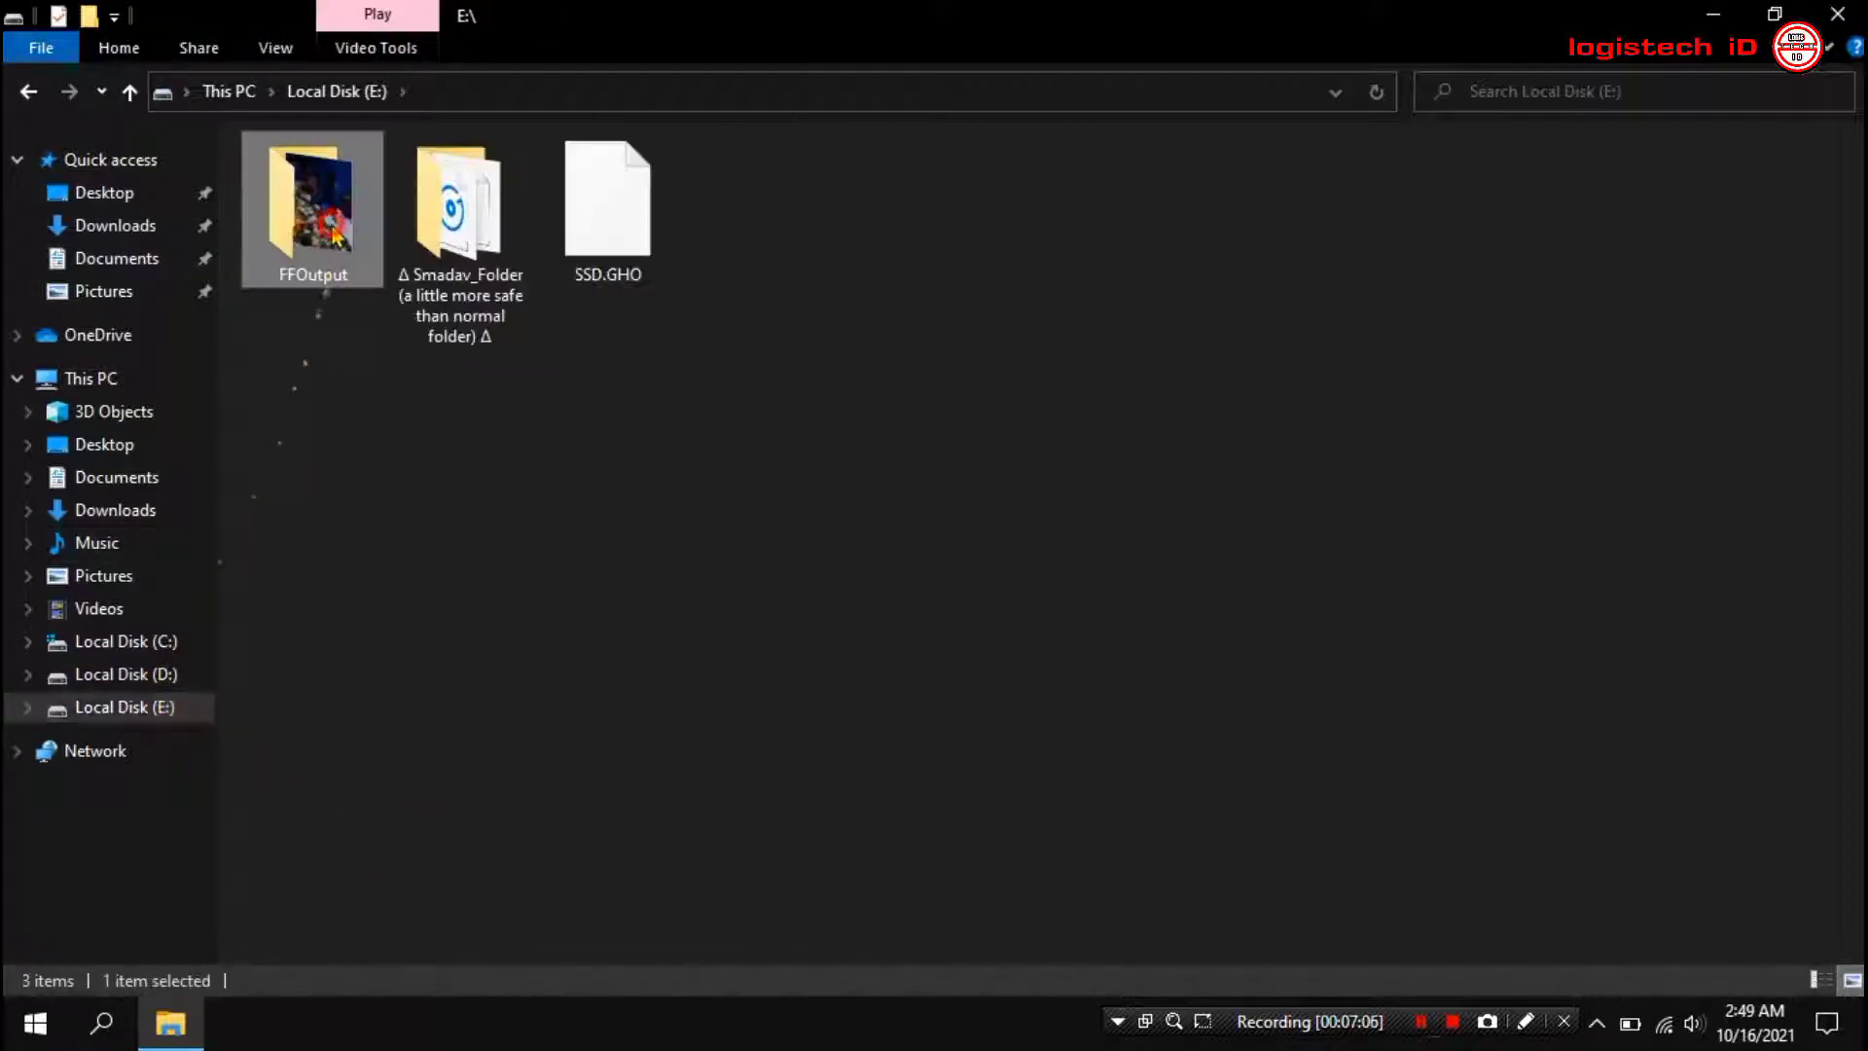
right_click(457, 400)
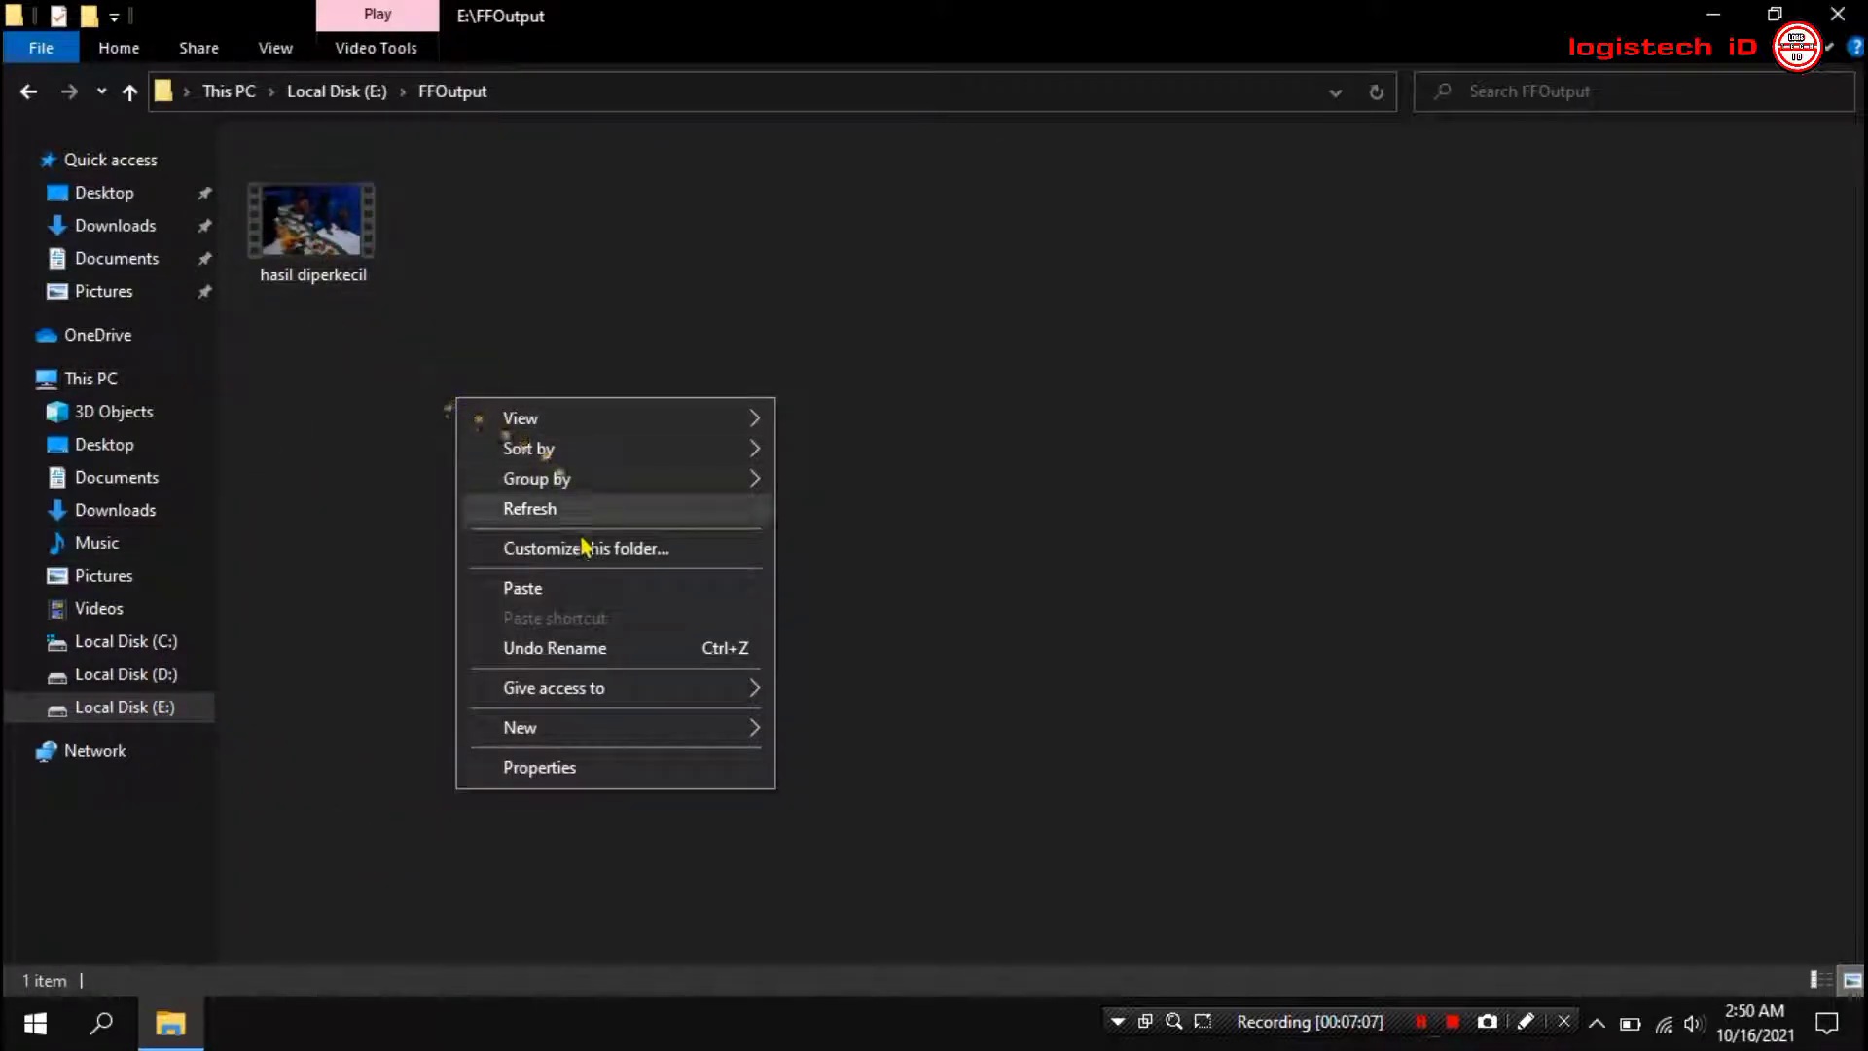
left_click(554, 590)
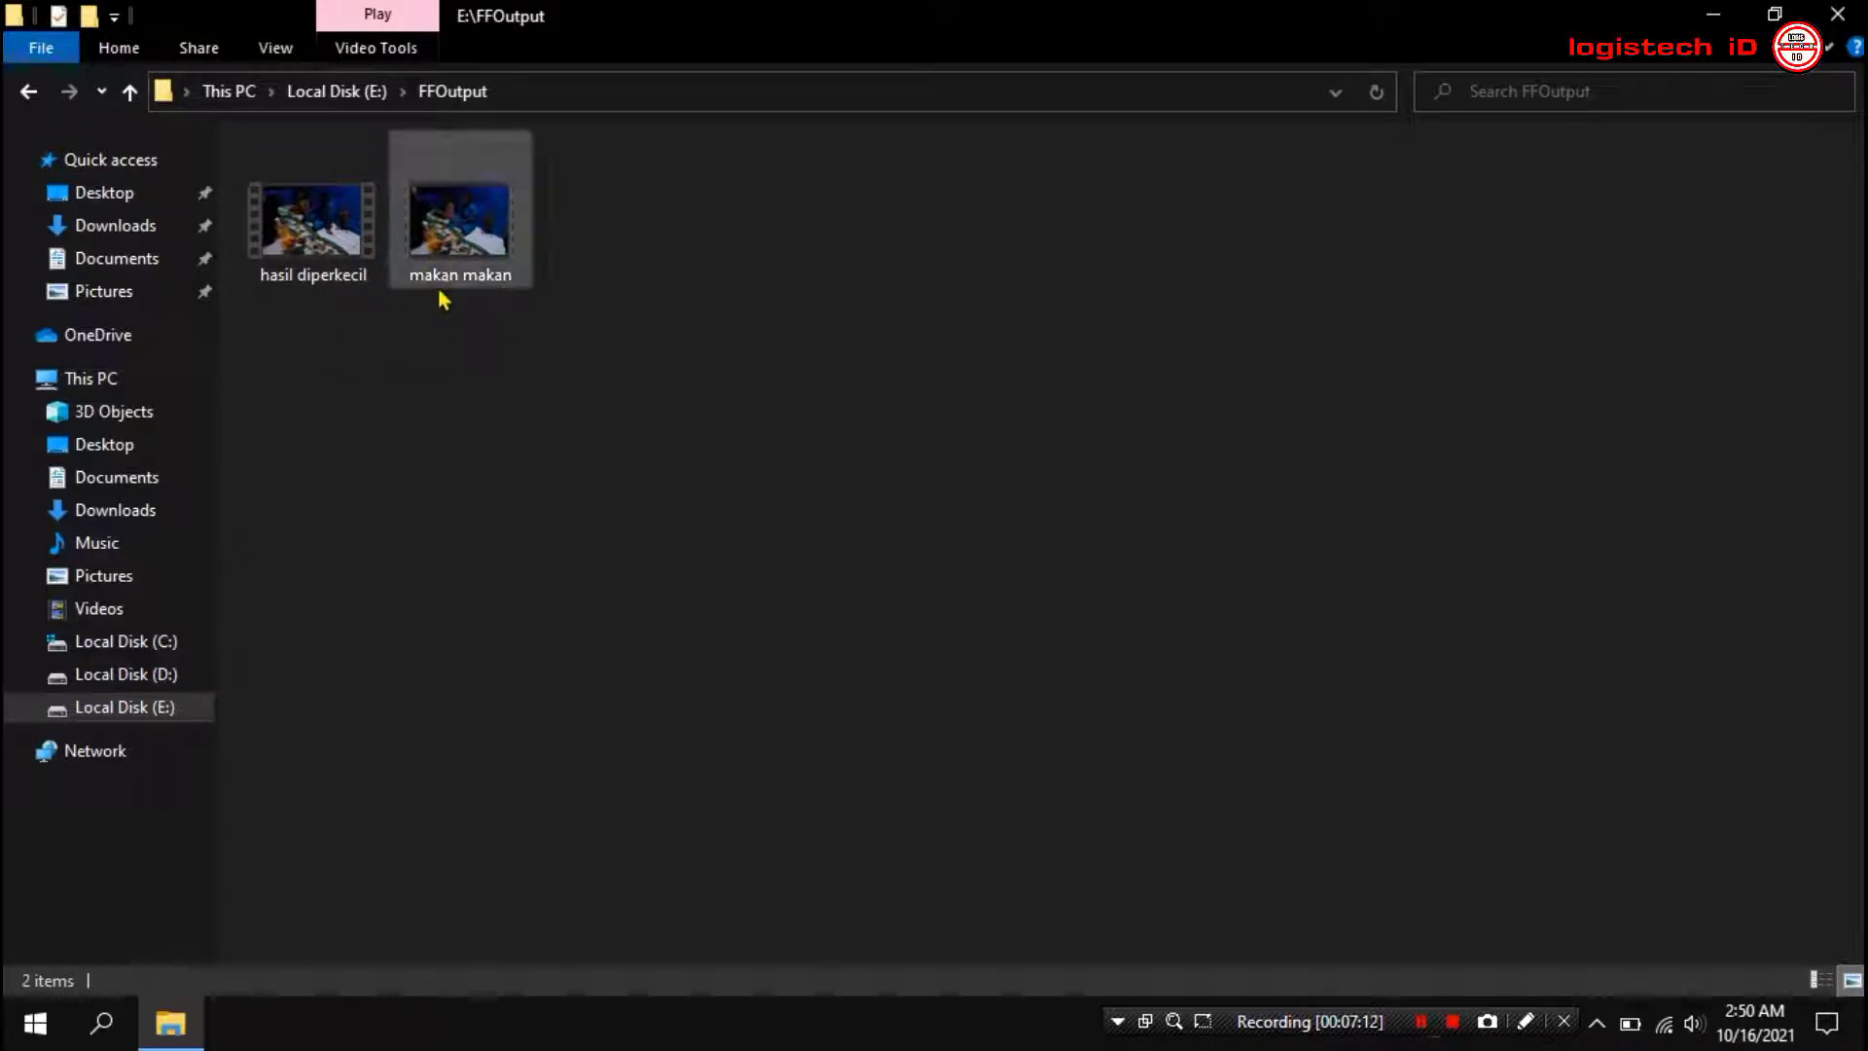
Play the original makan makan video full screen in VLC, skipping ahead through it to judge its quality, and close the player
double_click(460, 234)
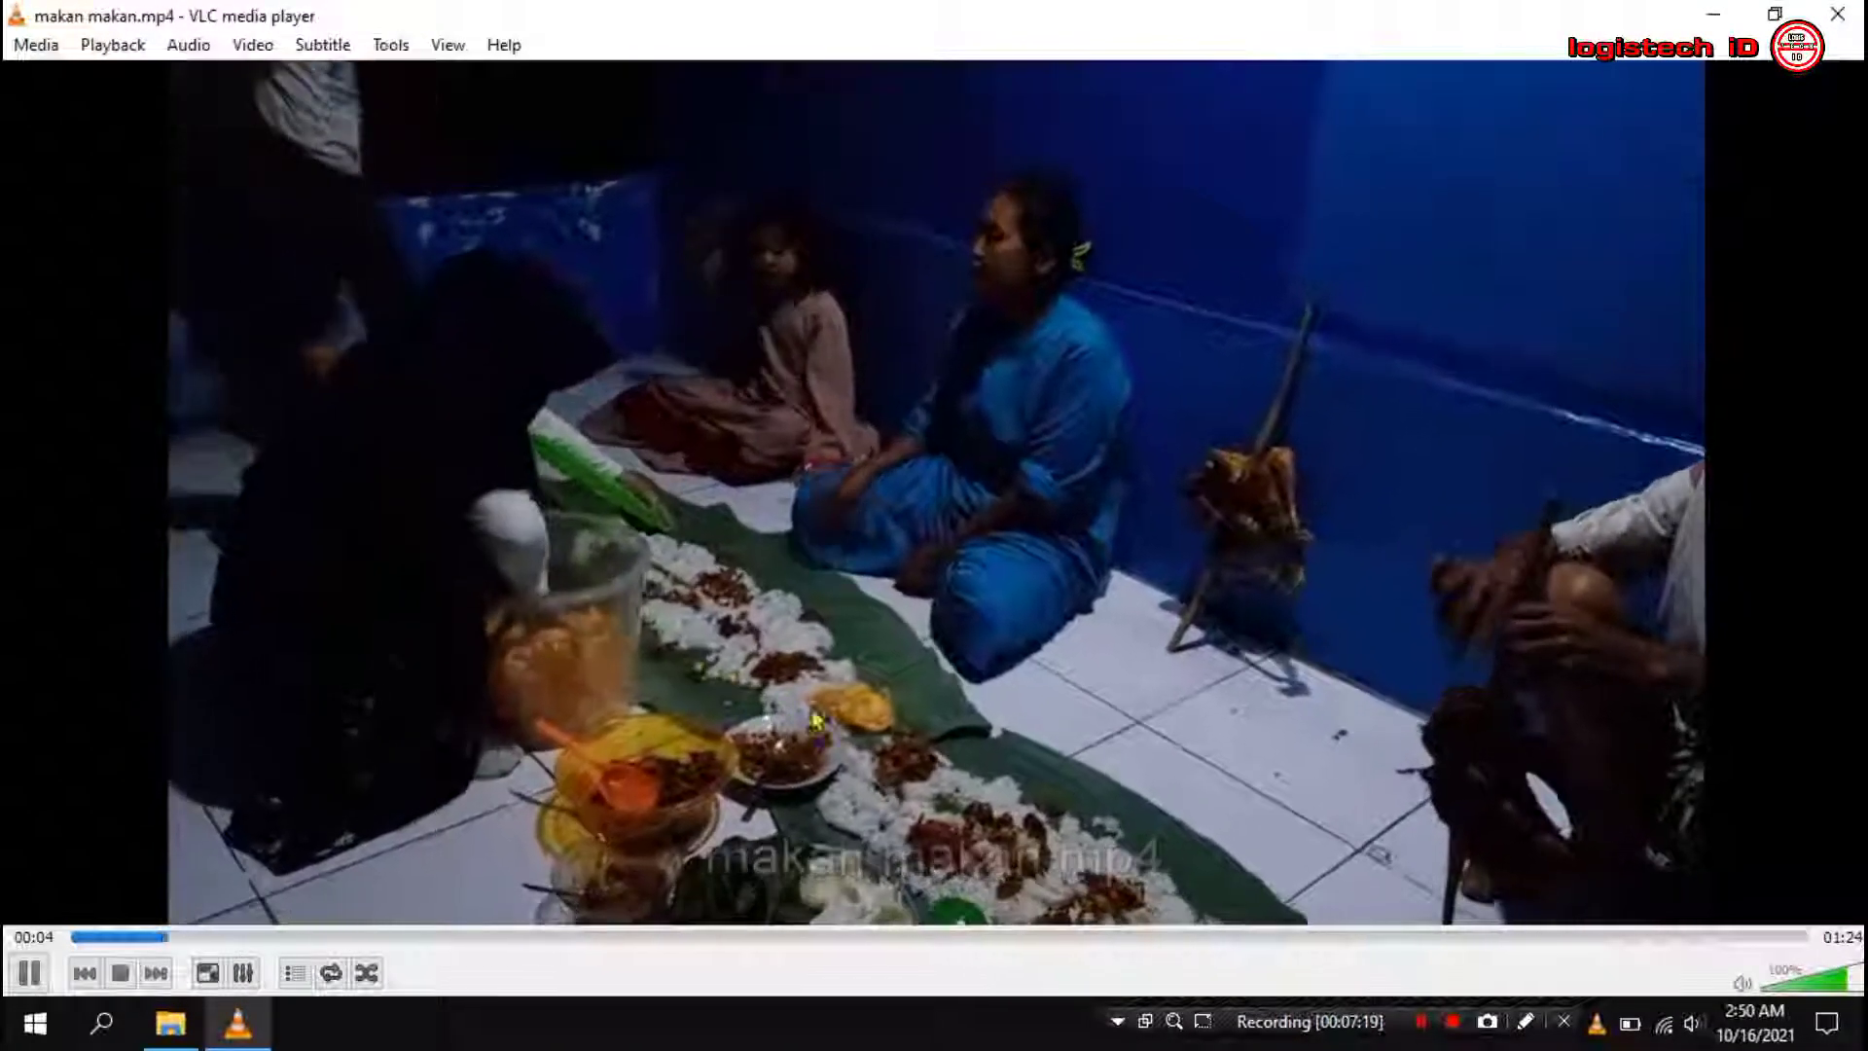
double_click(523, 774)
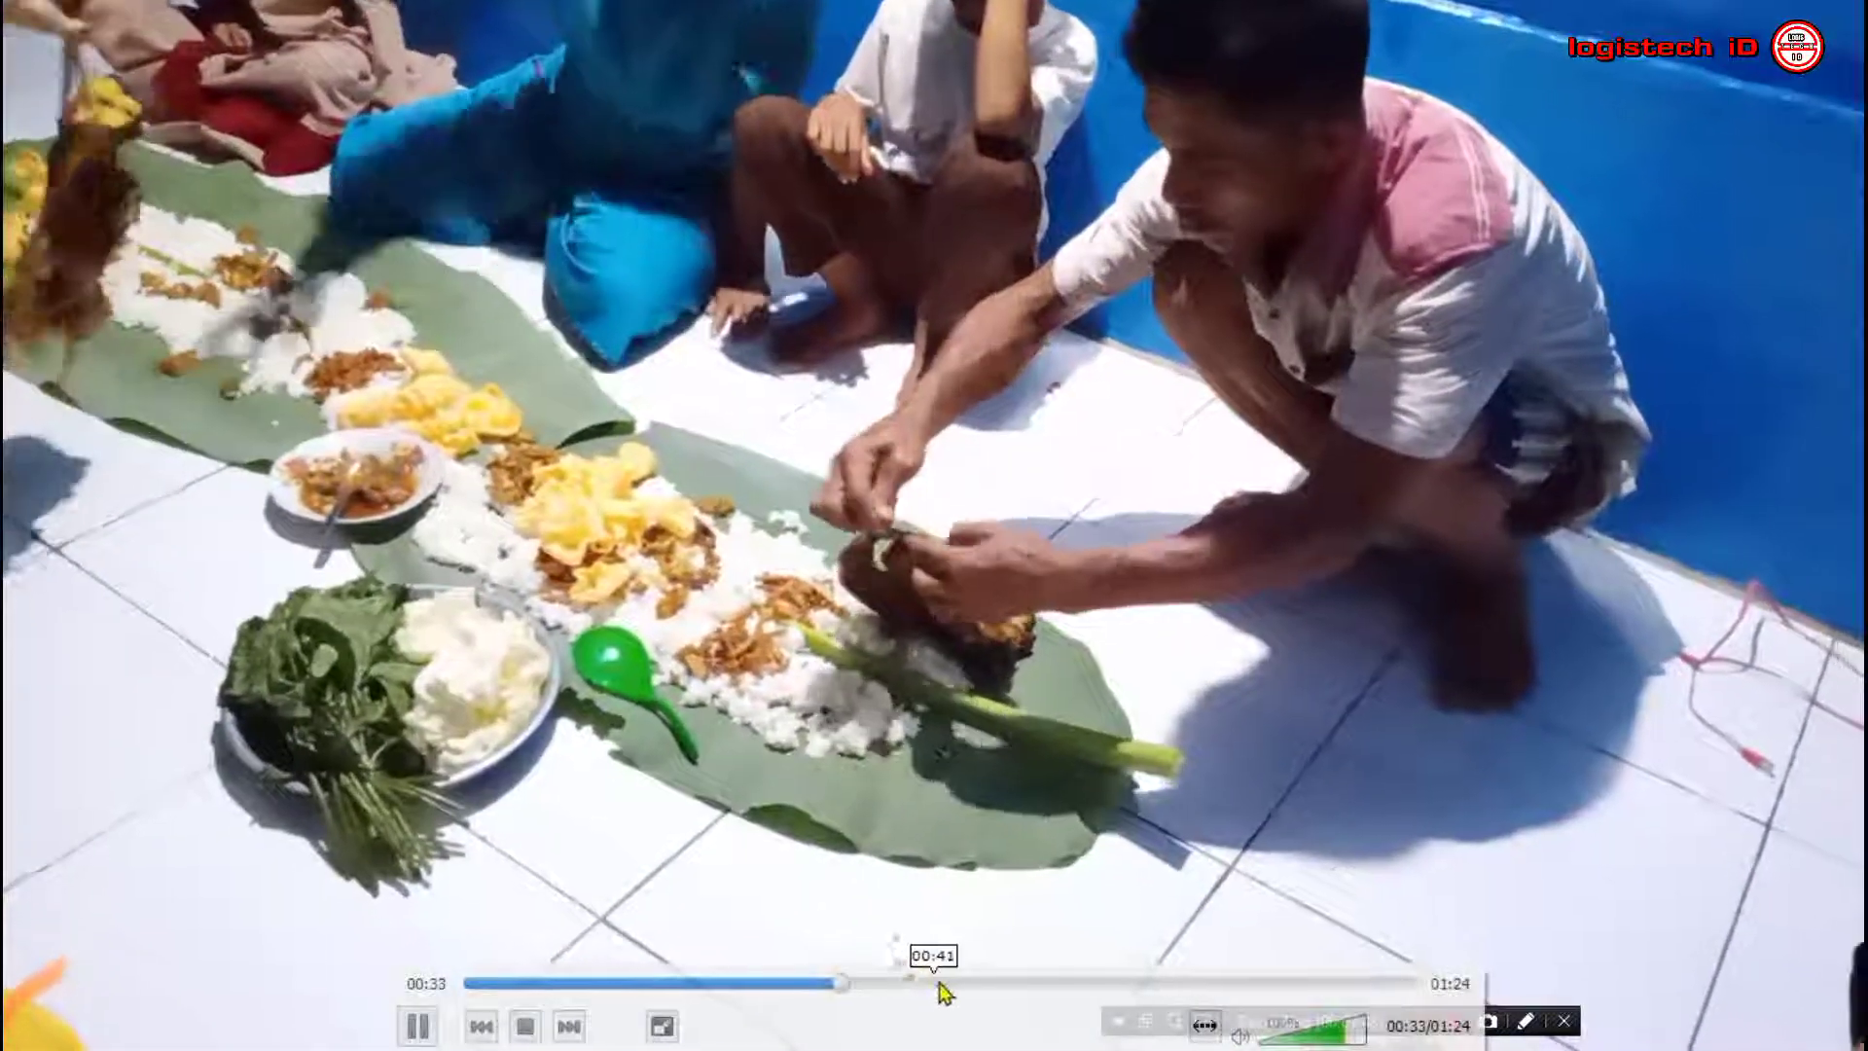
left_click(939, 984)
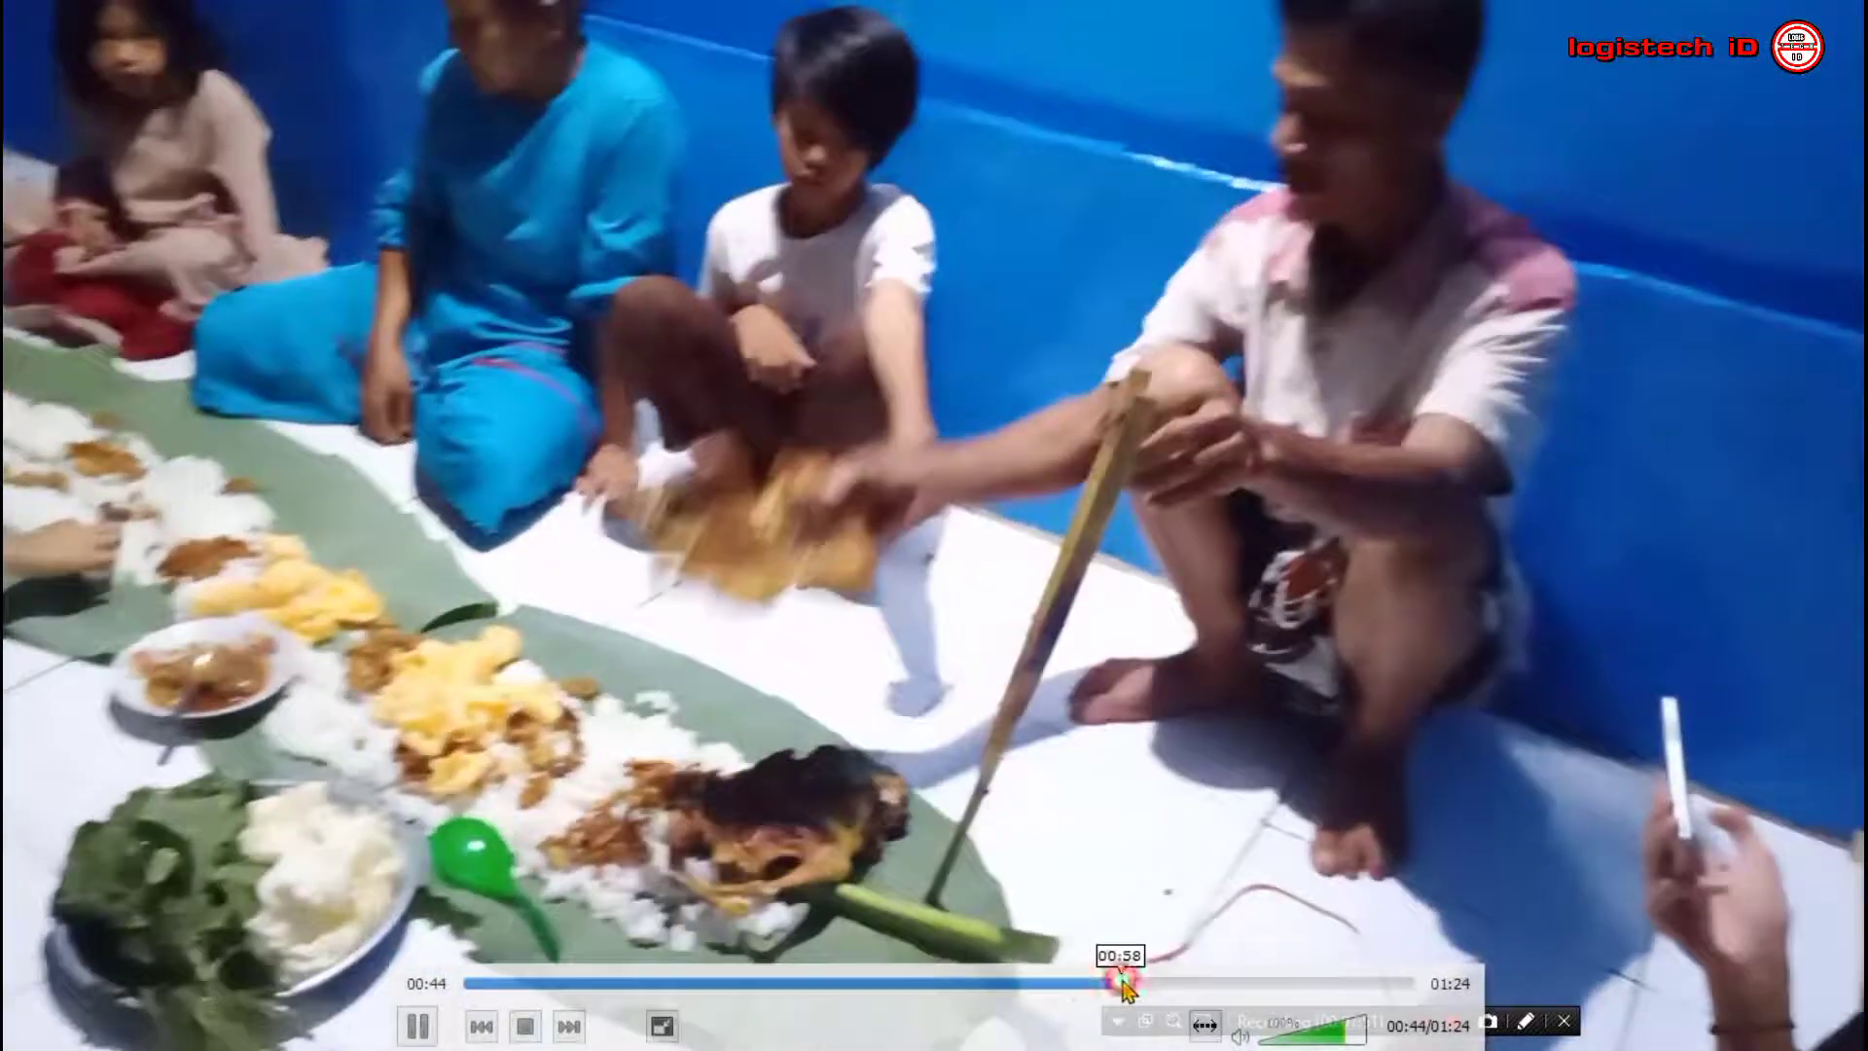
left_click(1117, 984)
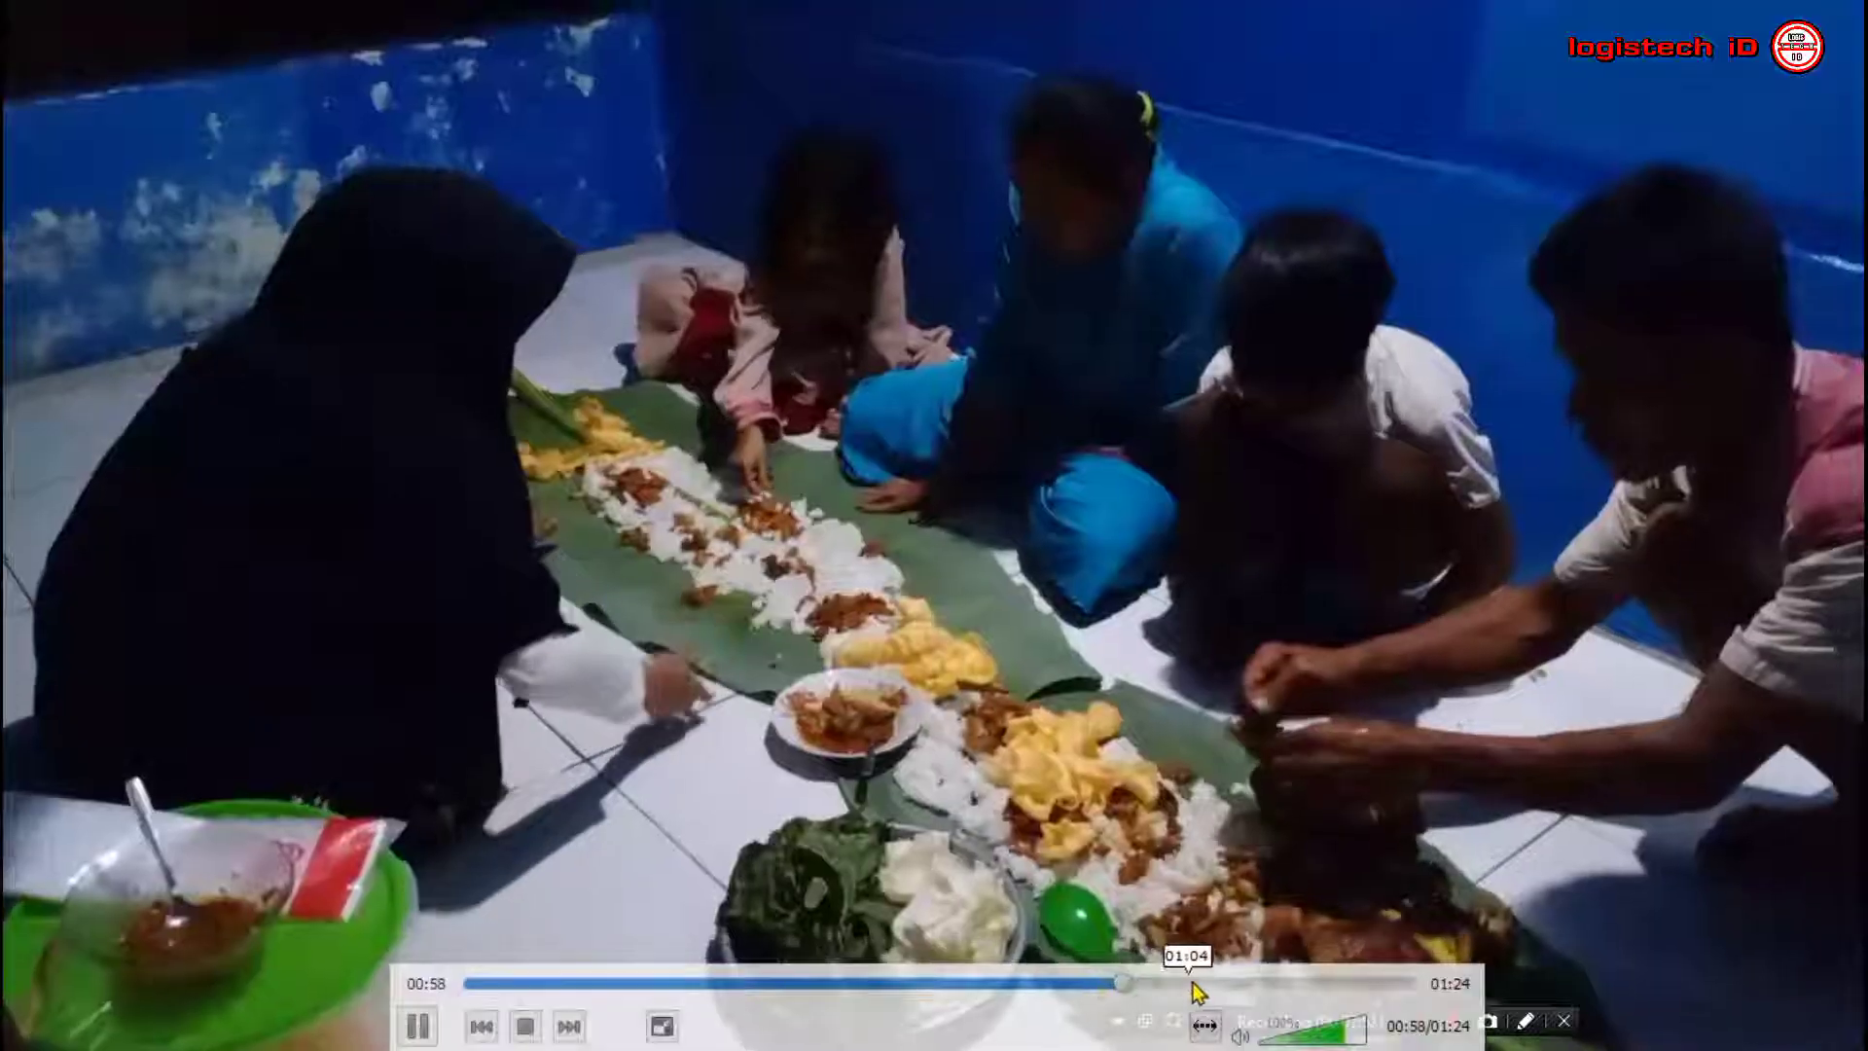
left_click(1214, 984)
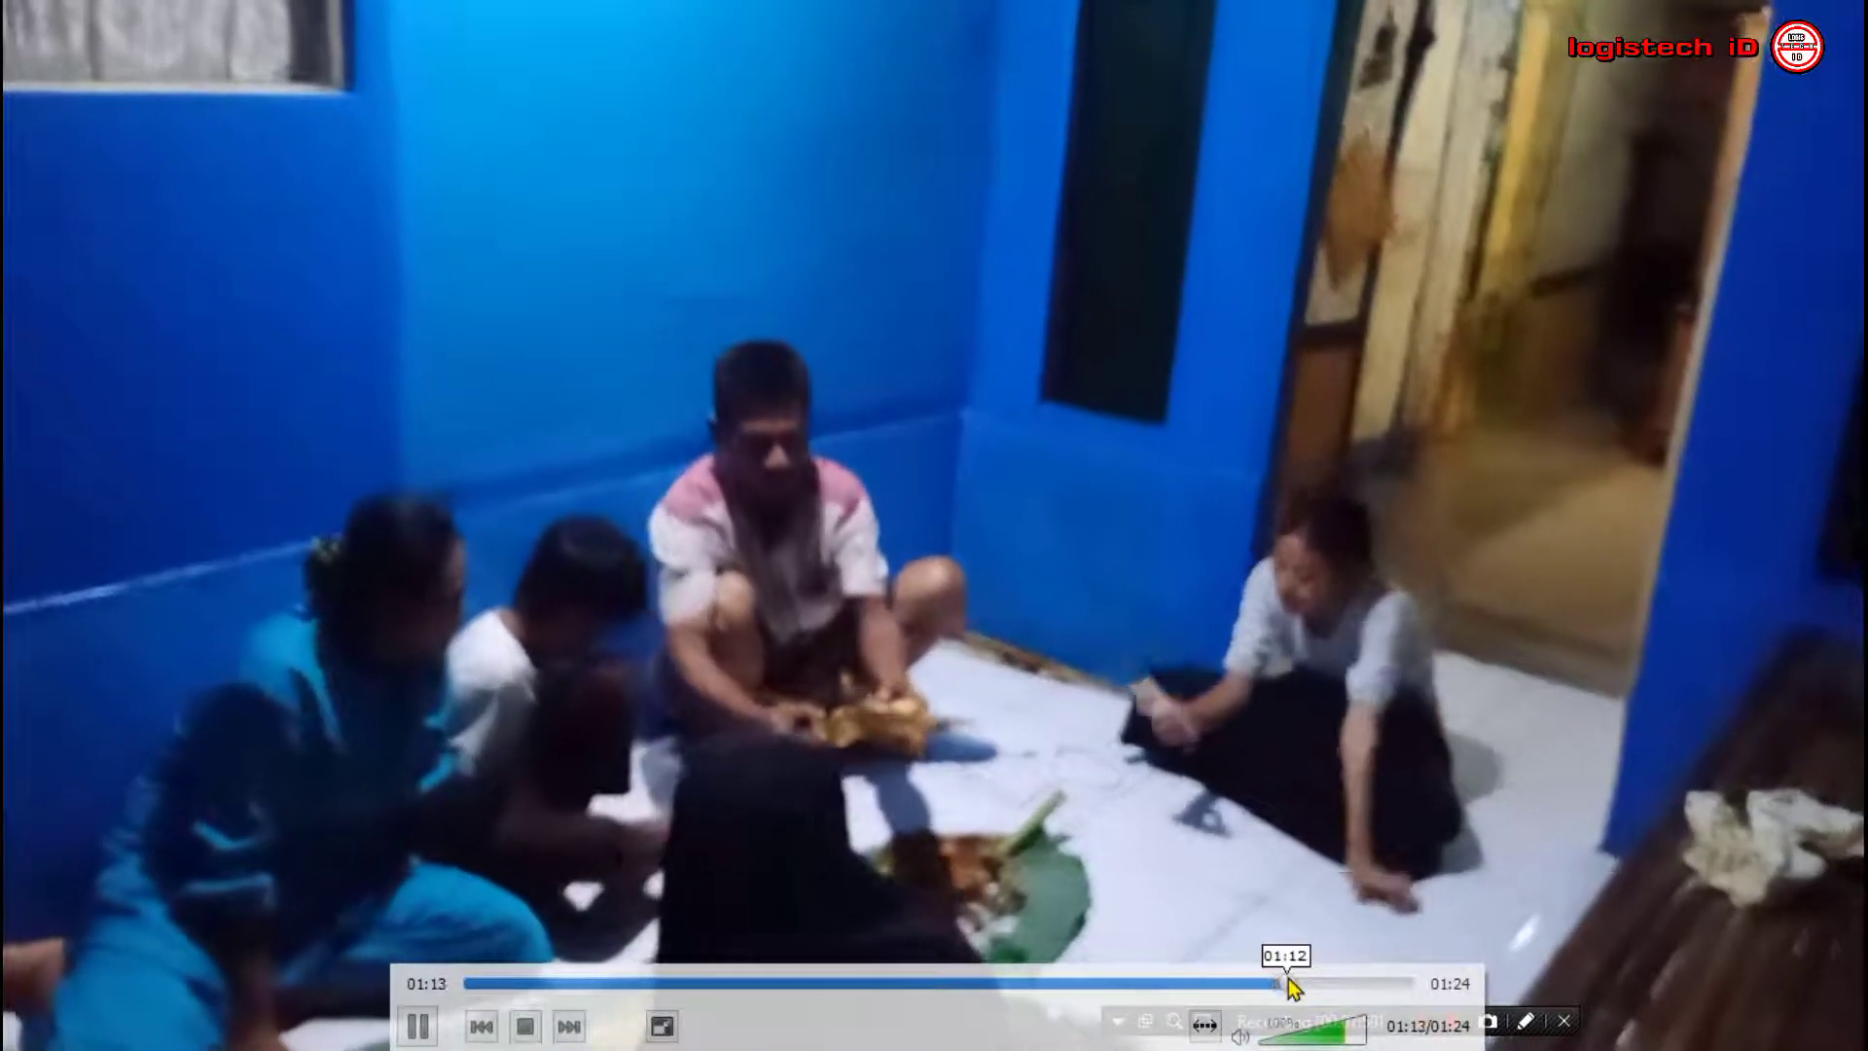
left_click_drag(1288, 978, 1363, 988)
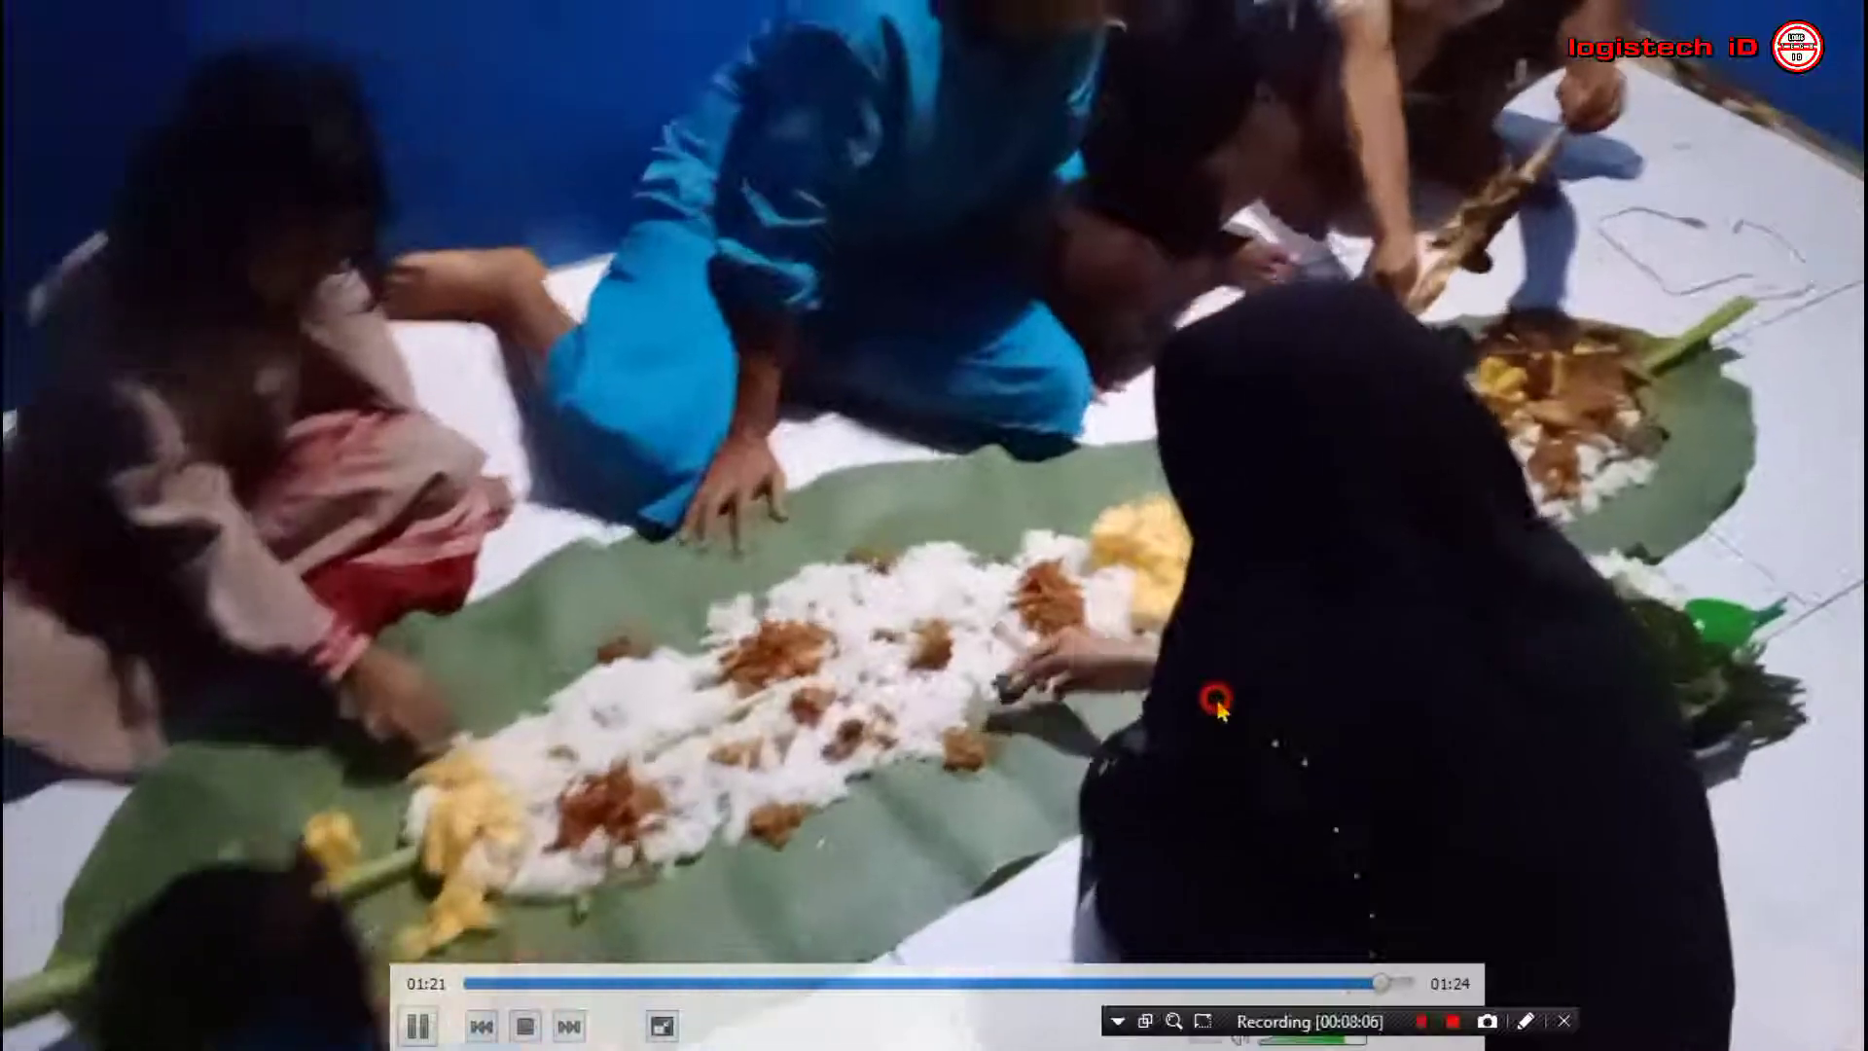
double_click(1184, 603)
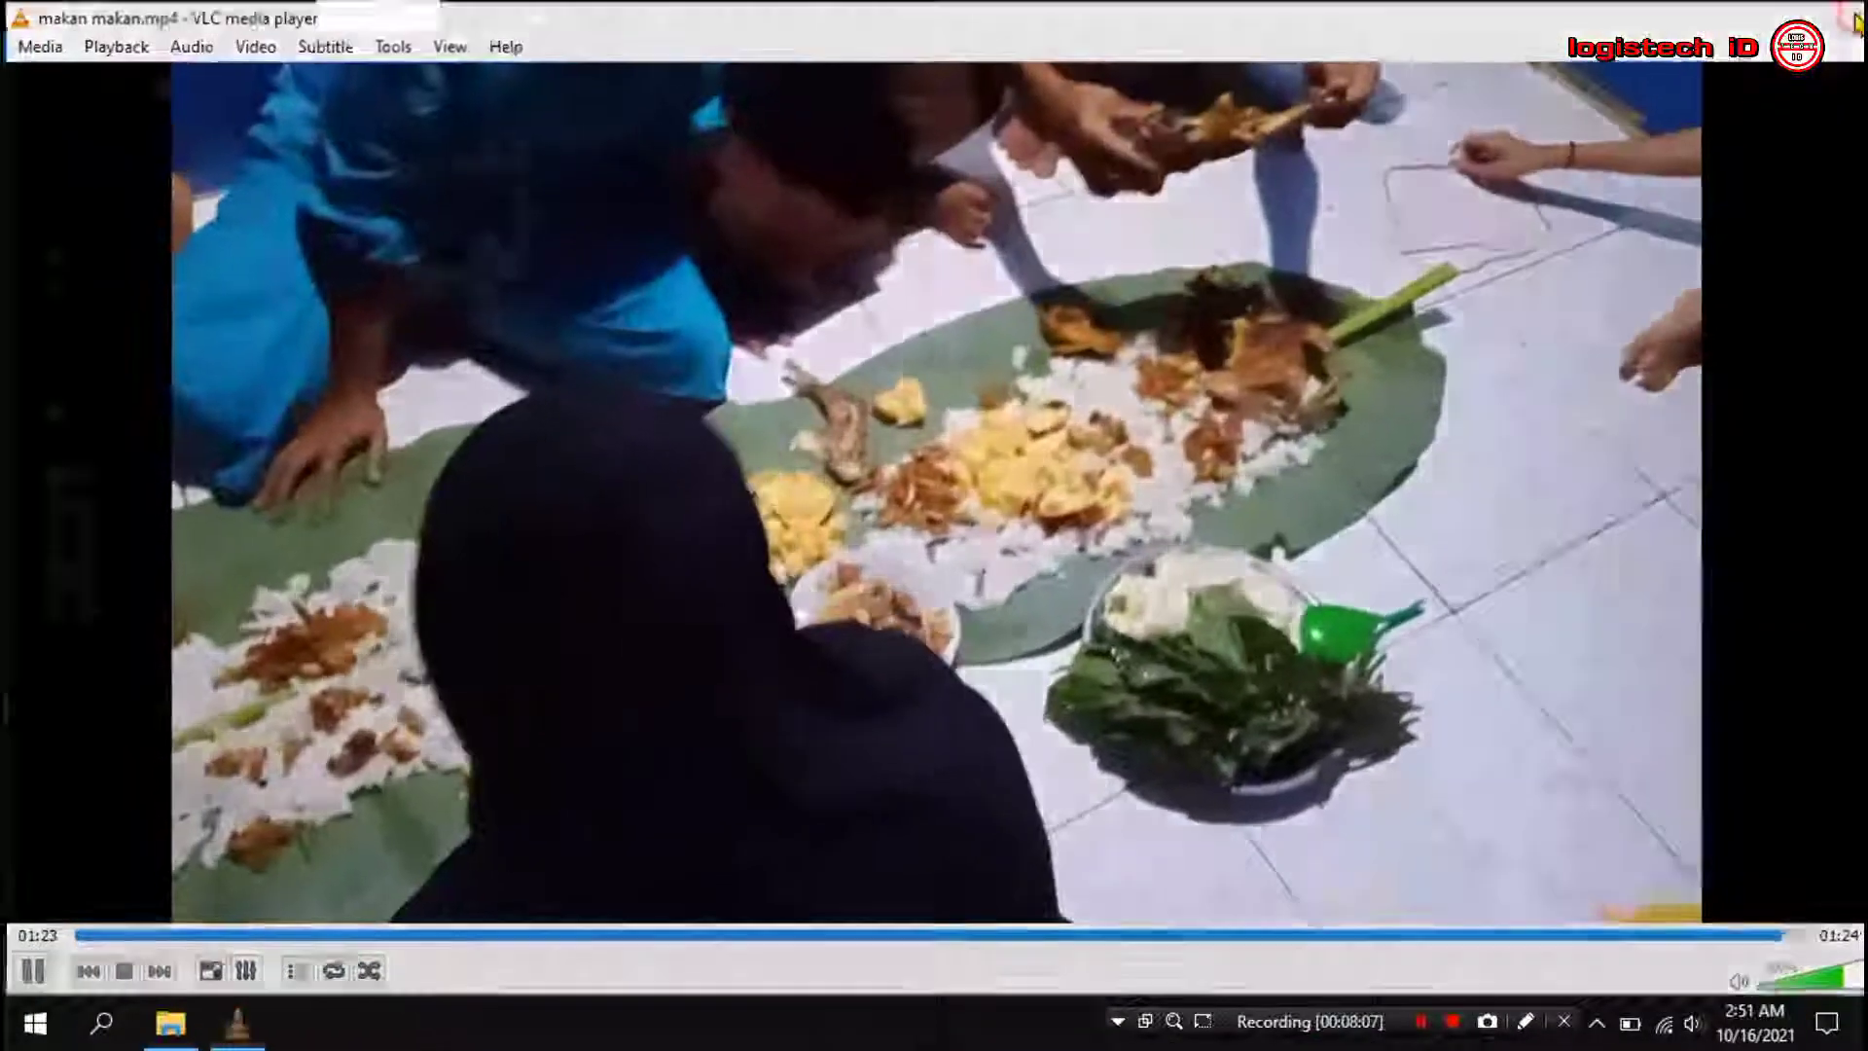
left_click(1860, 21)
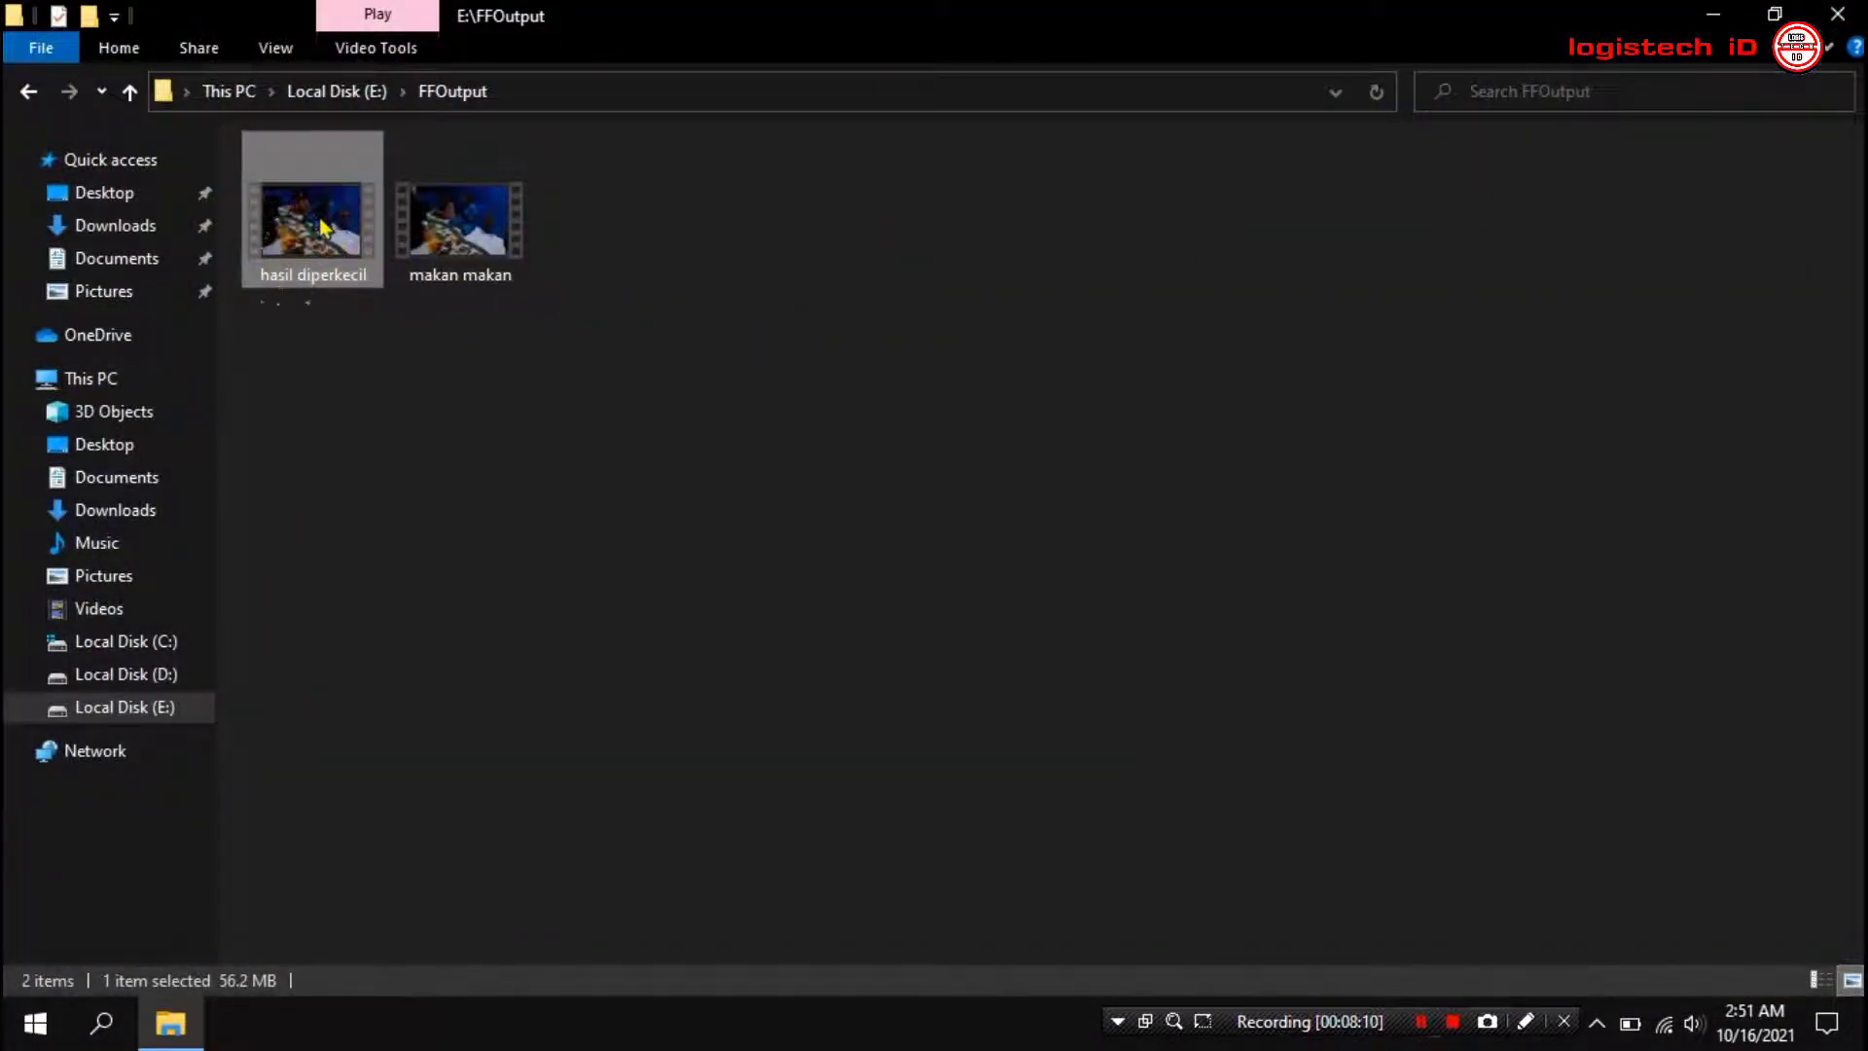
Play the hasil diperkecil video full screen in VLC, skipping ahead through it to judge its quality, and close the player and the folder window
double_click(358, 238)
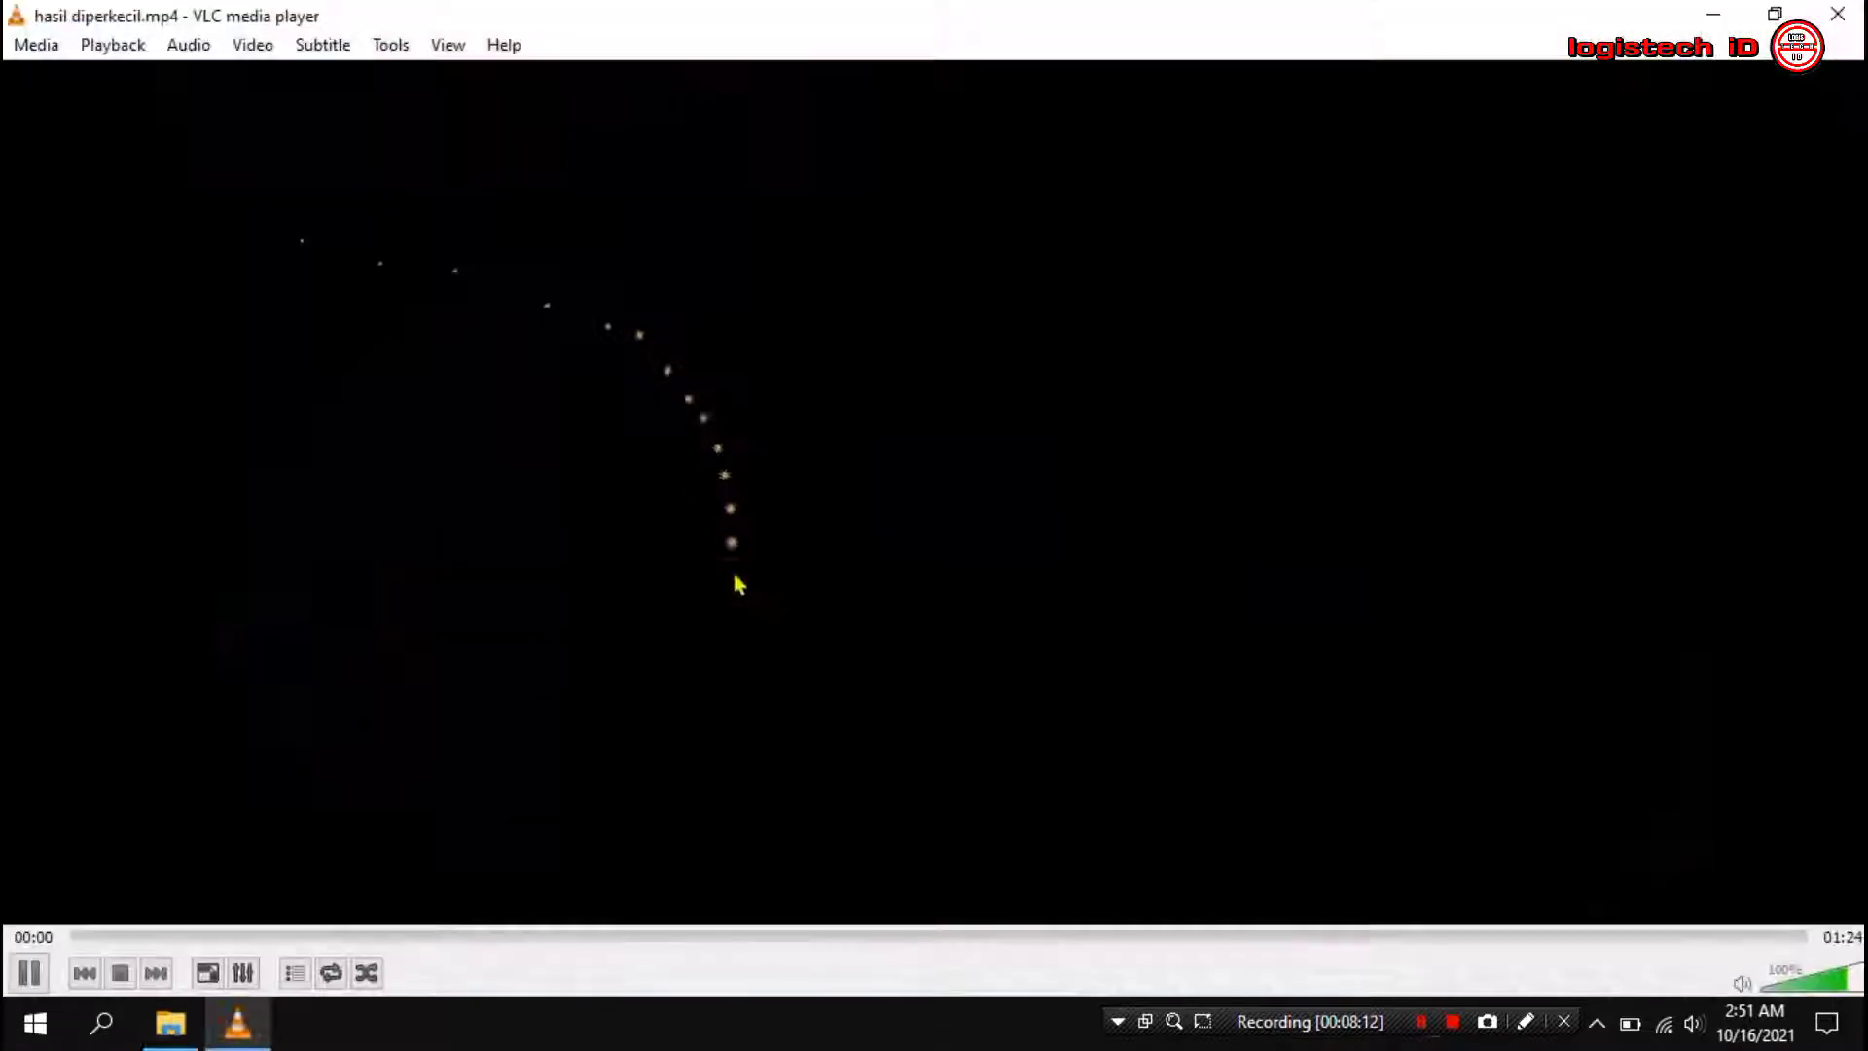
double_click(1300, 888)
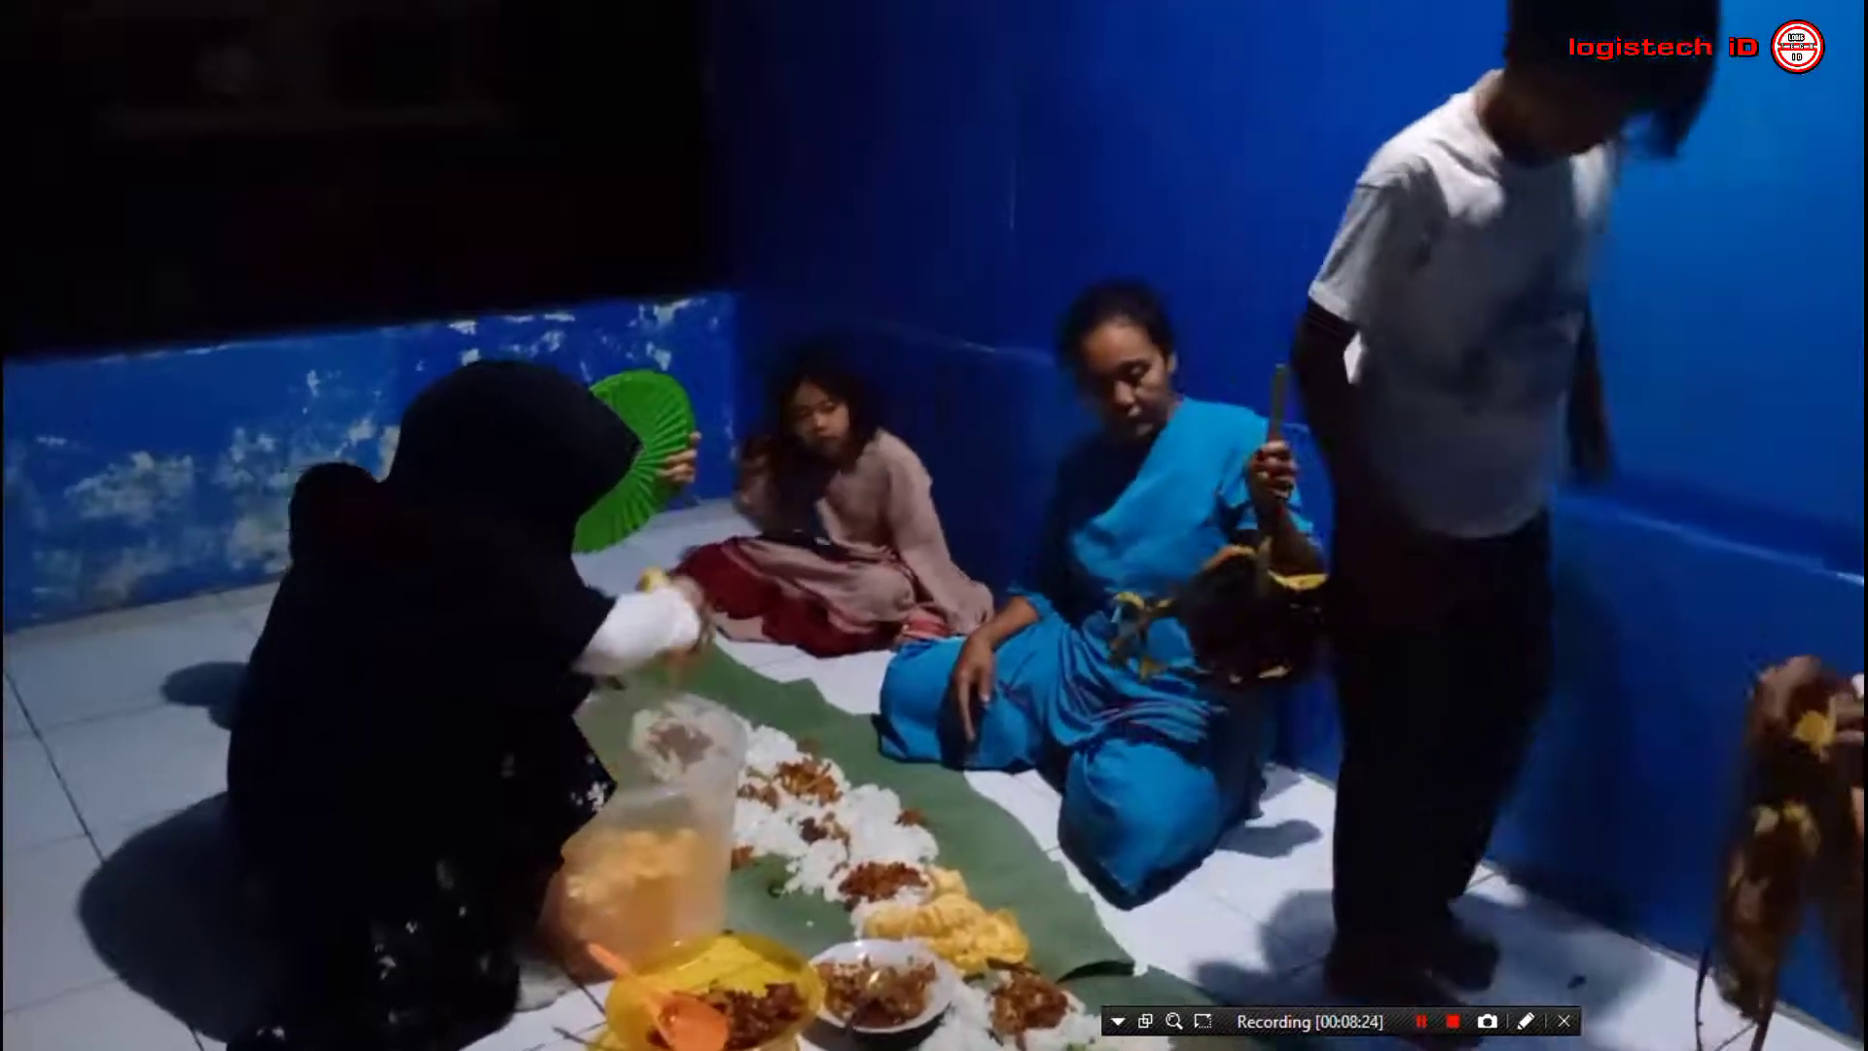
mouse_move(1070, 631)
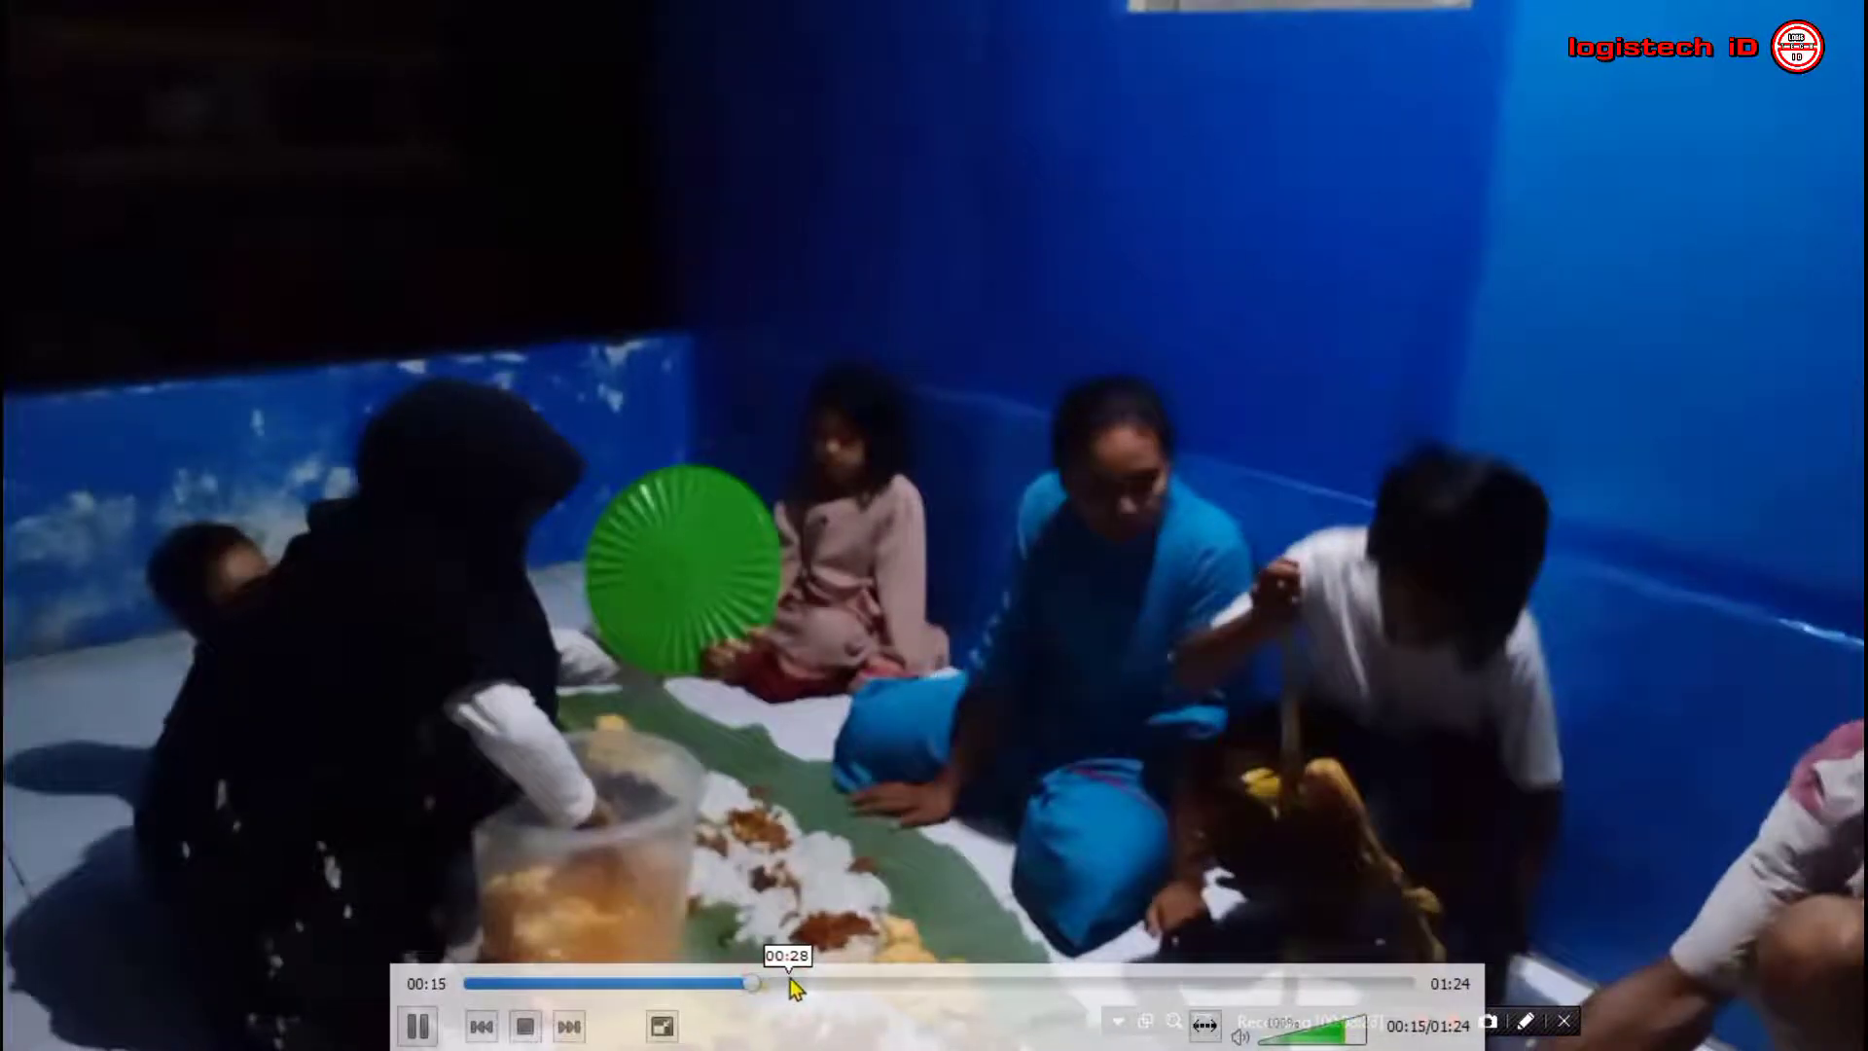
left_click(790, 978)
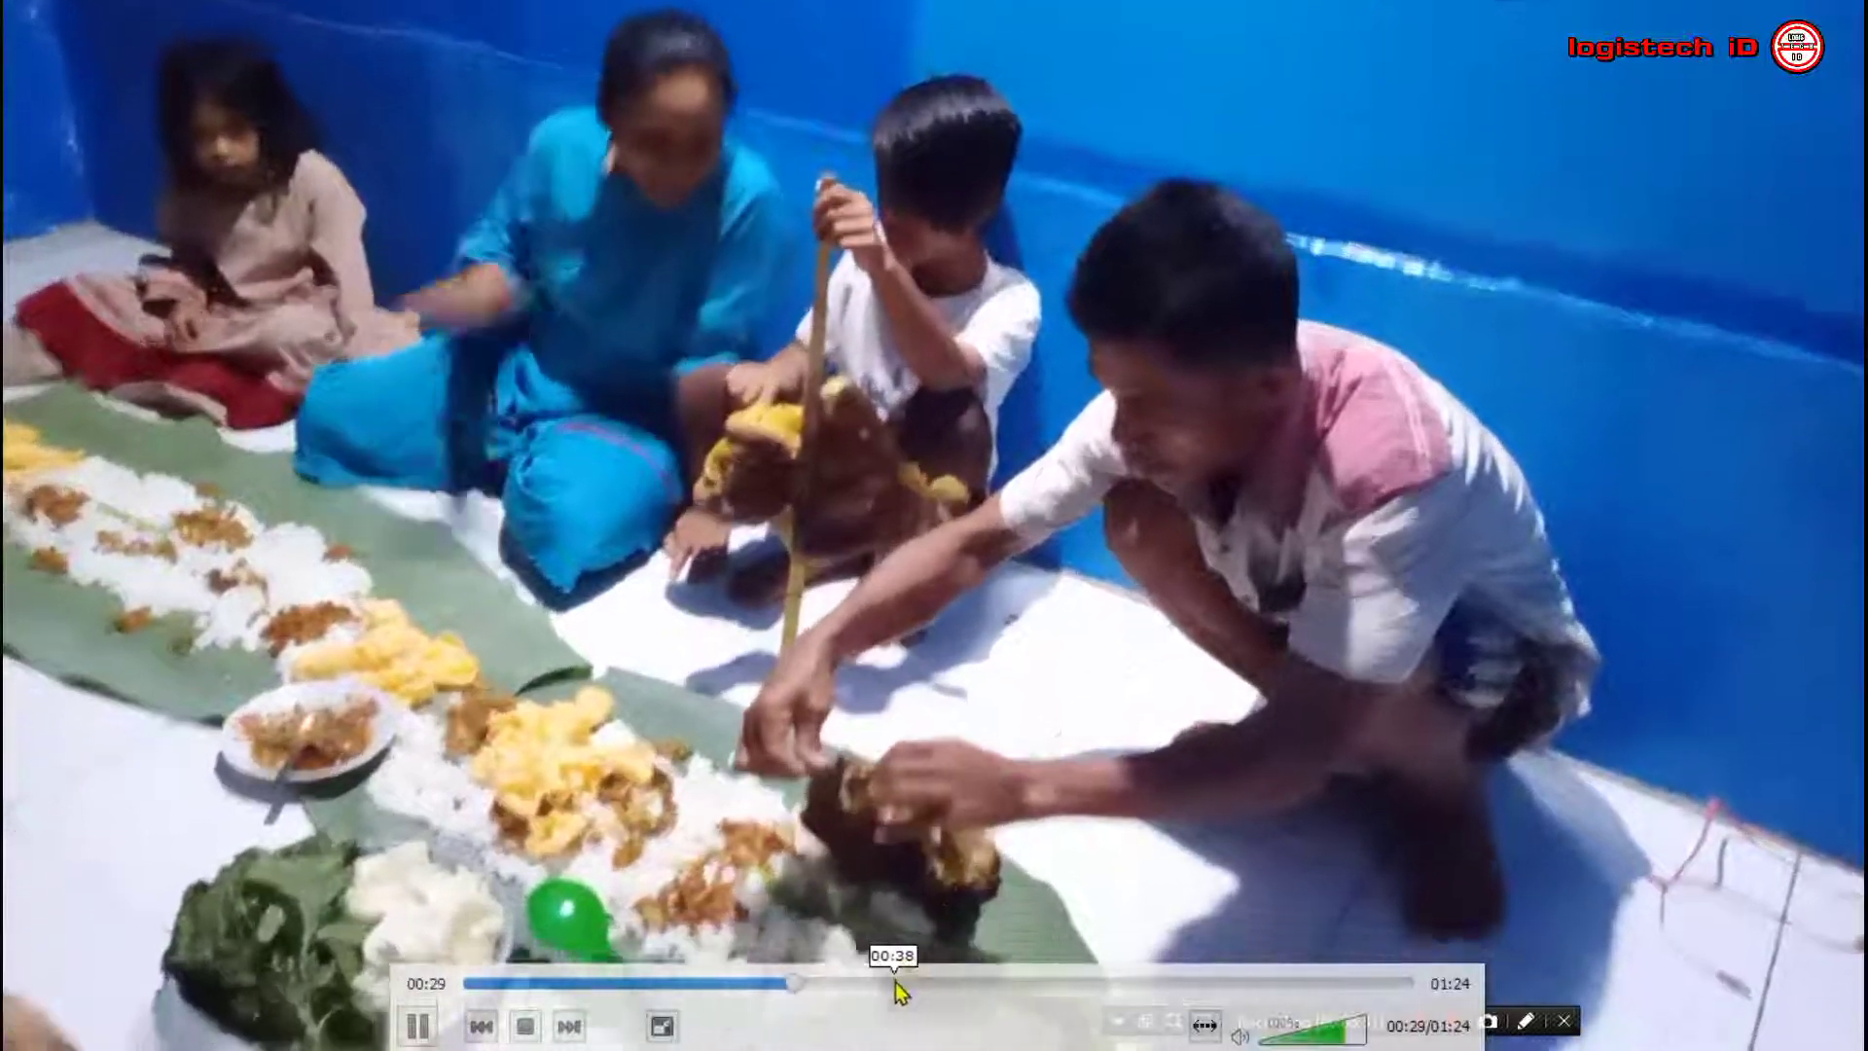
left_click(874, 986)
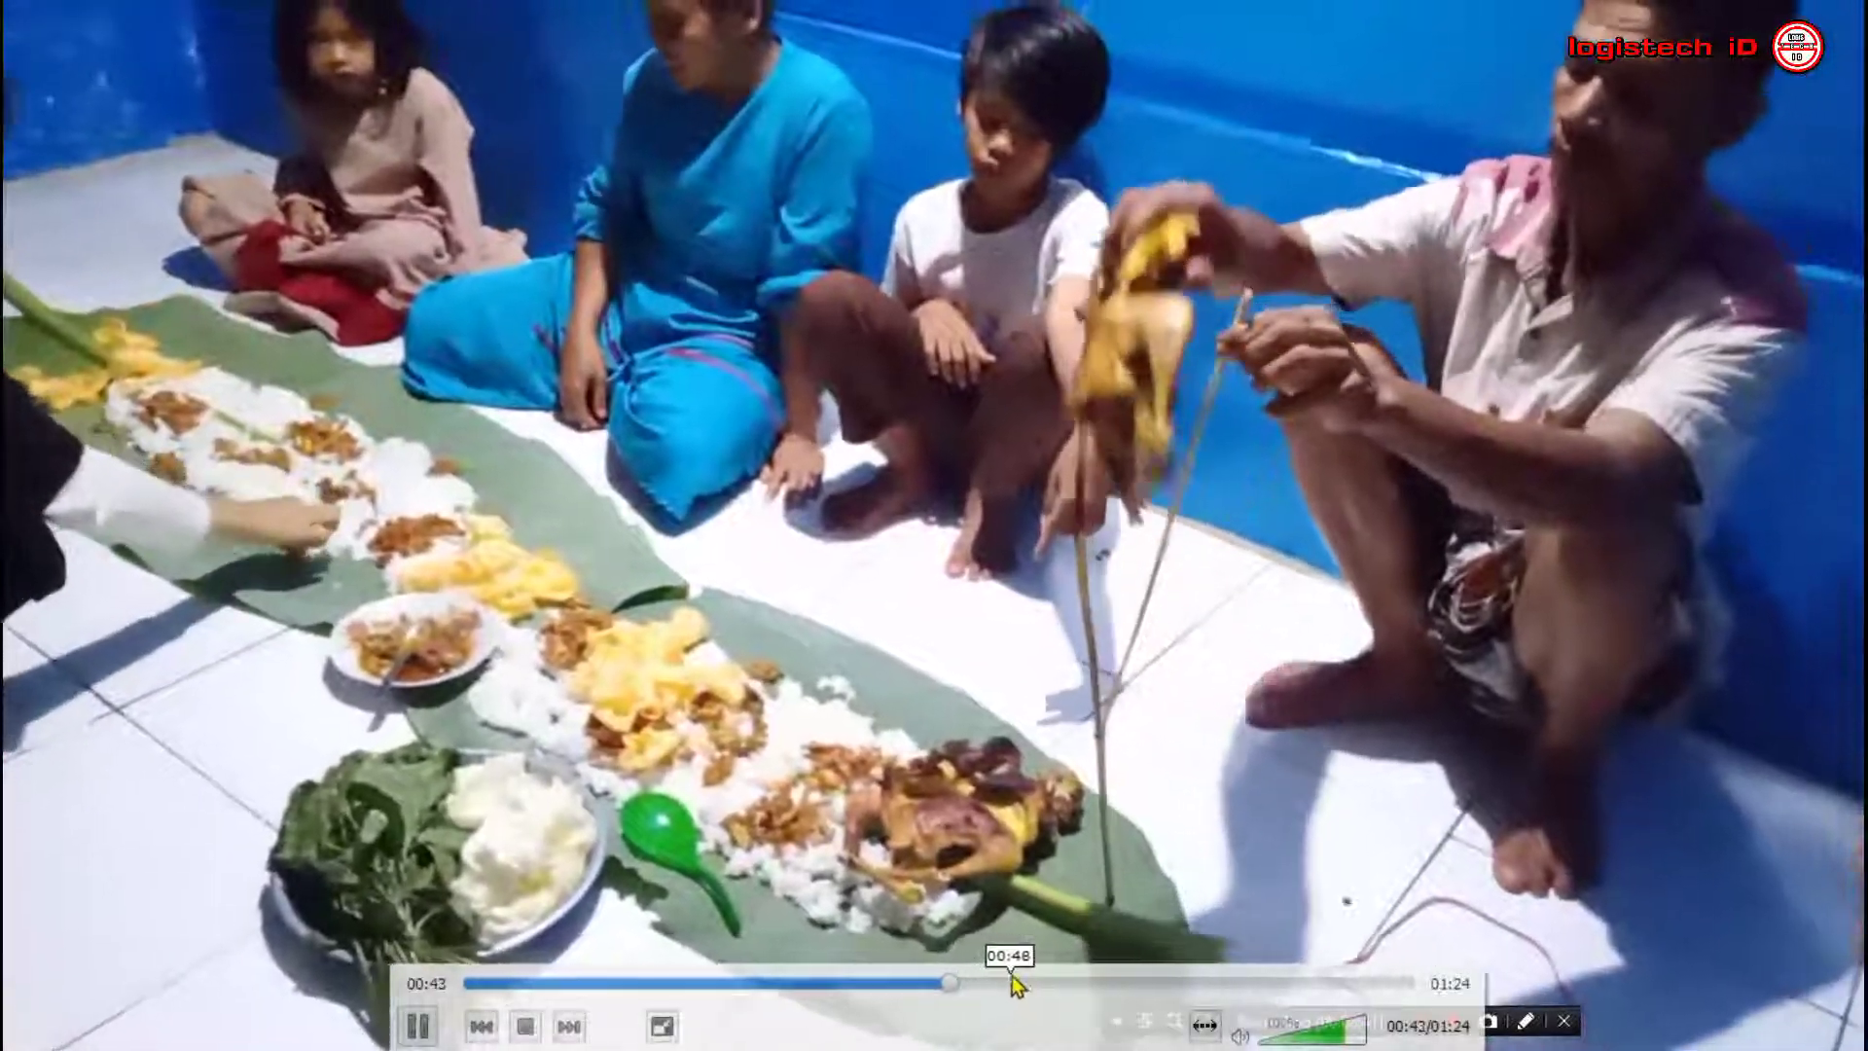
left_click(1043, 984)
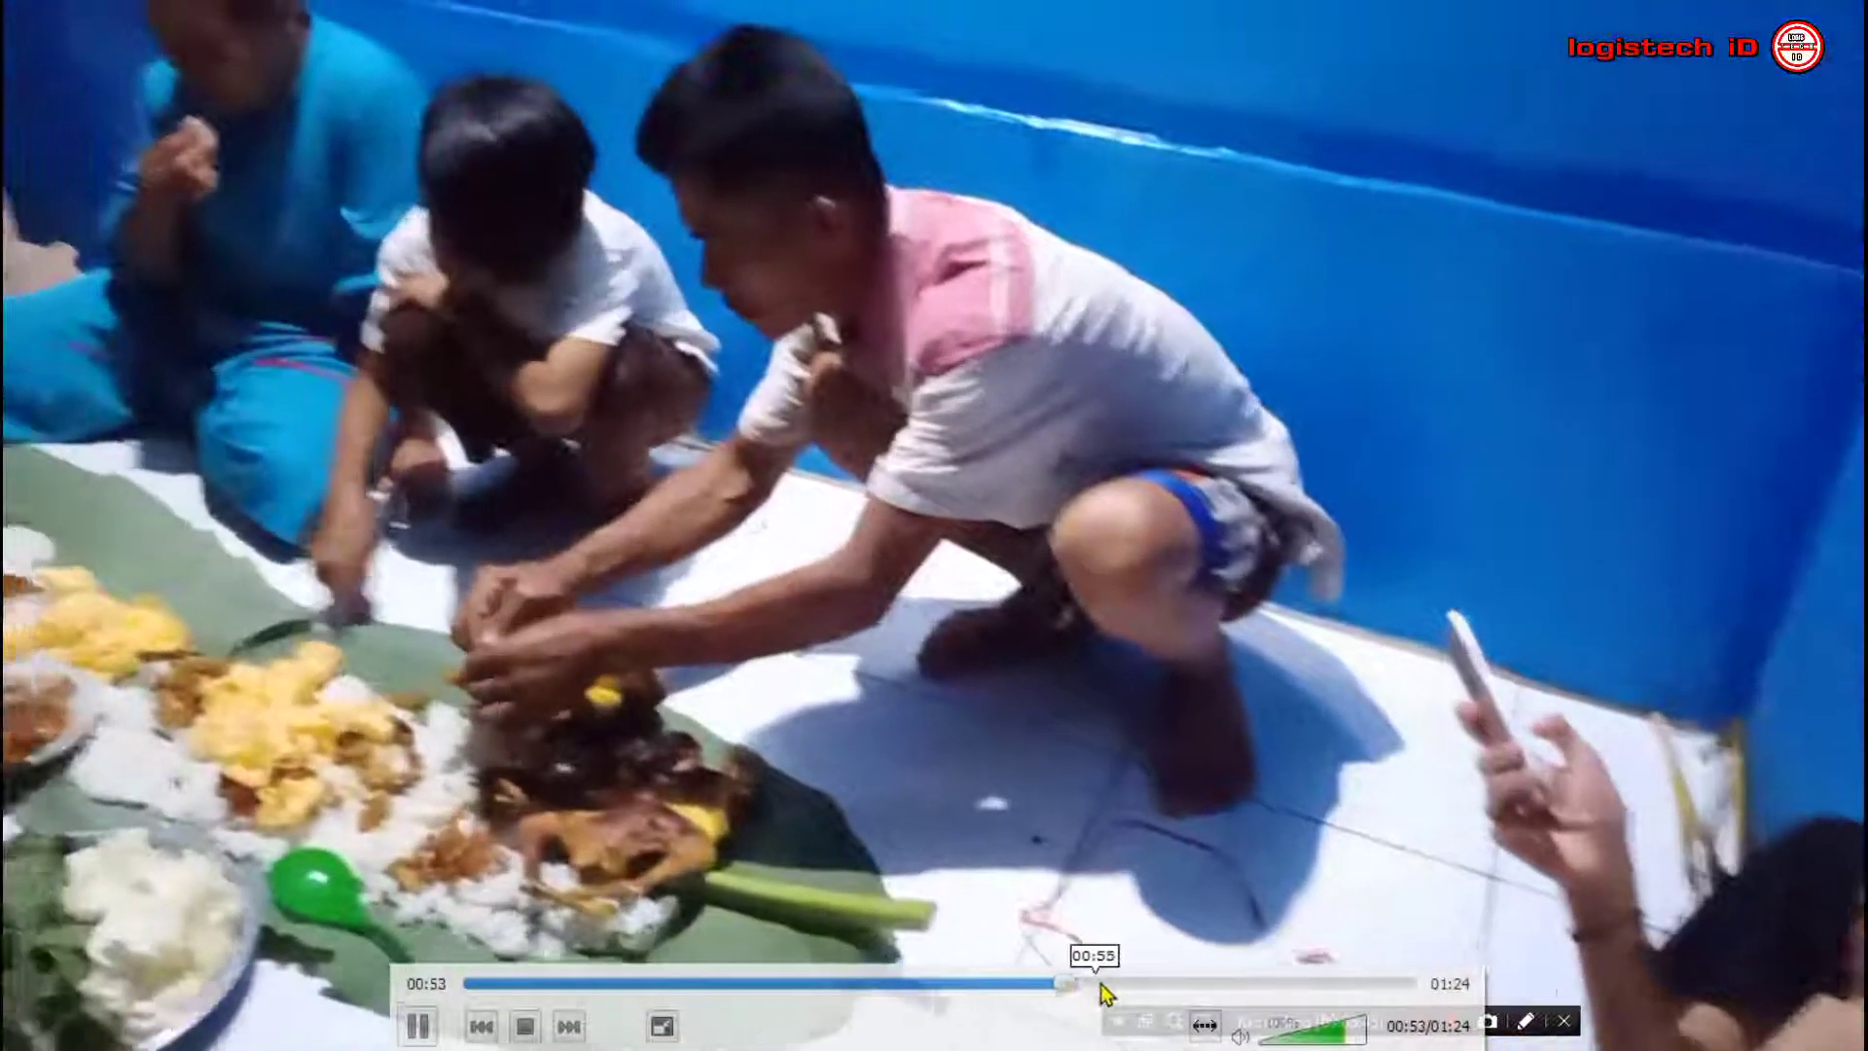
left_click(1123, 984)
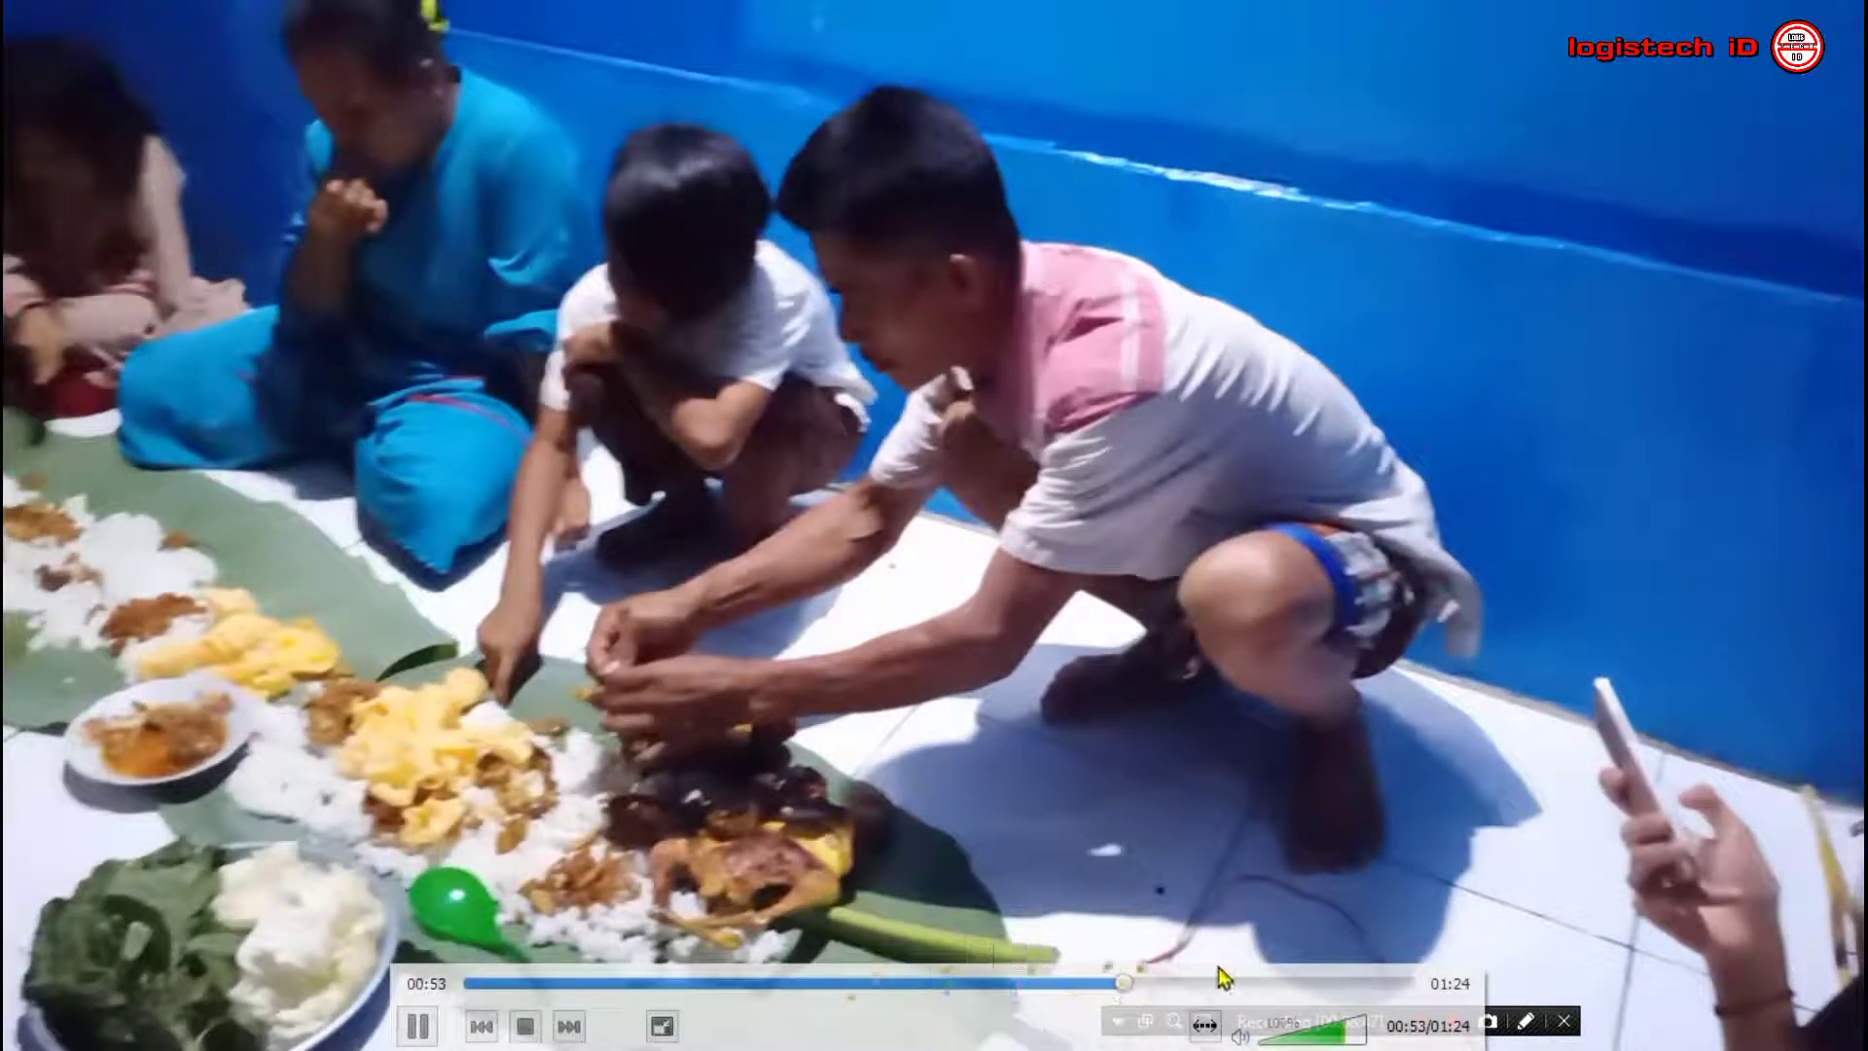
left_click(1199, 982)
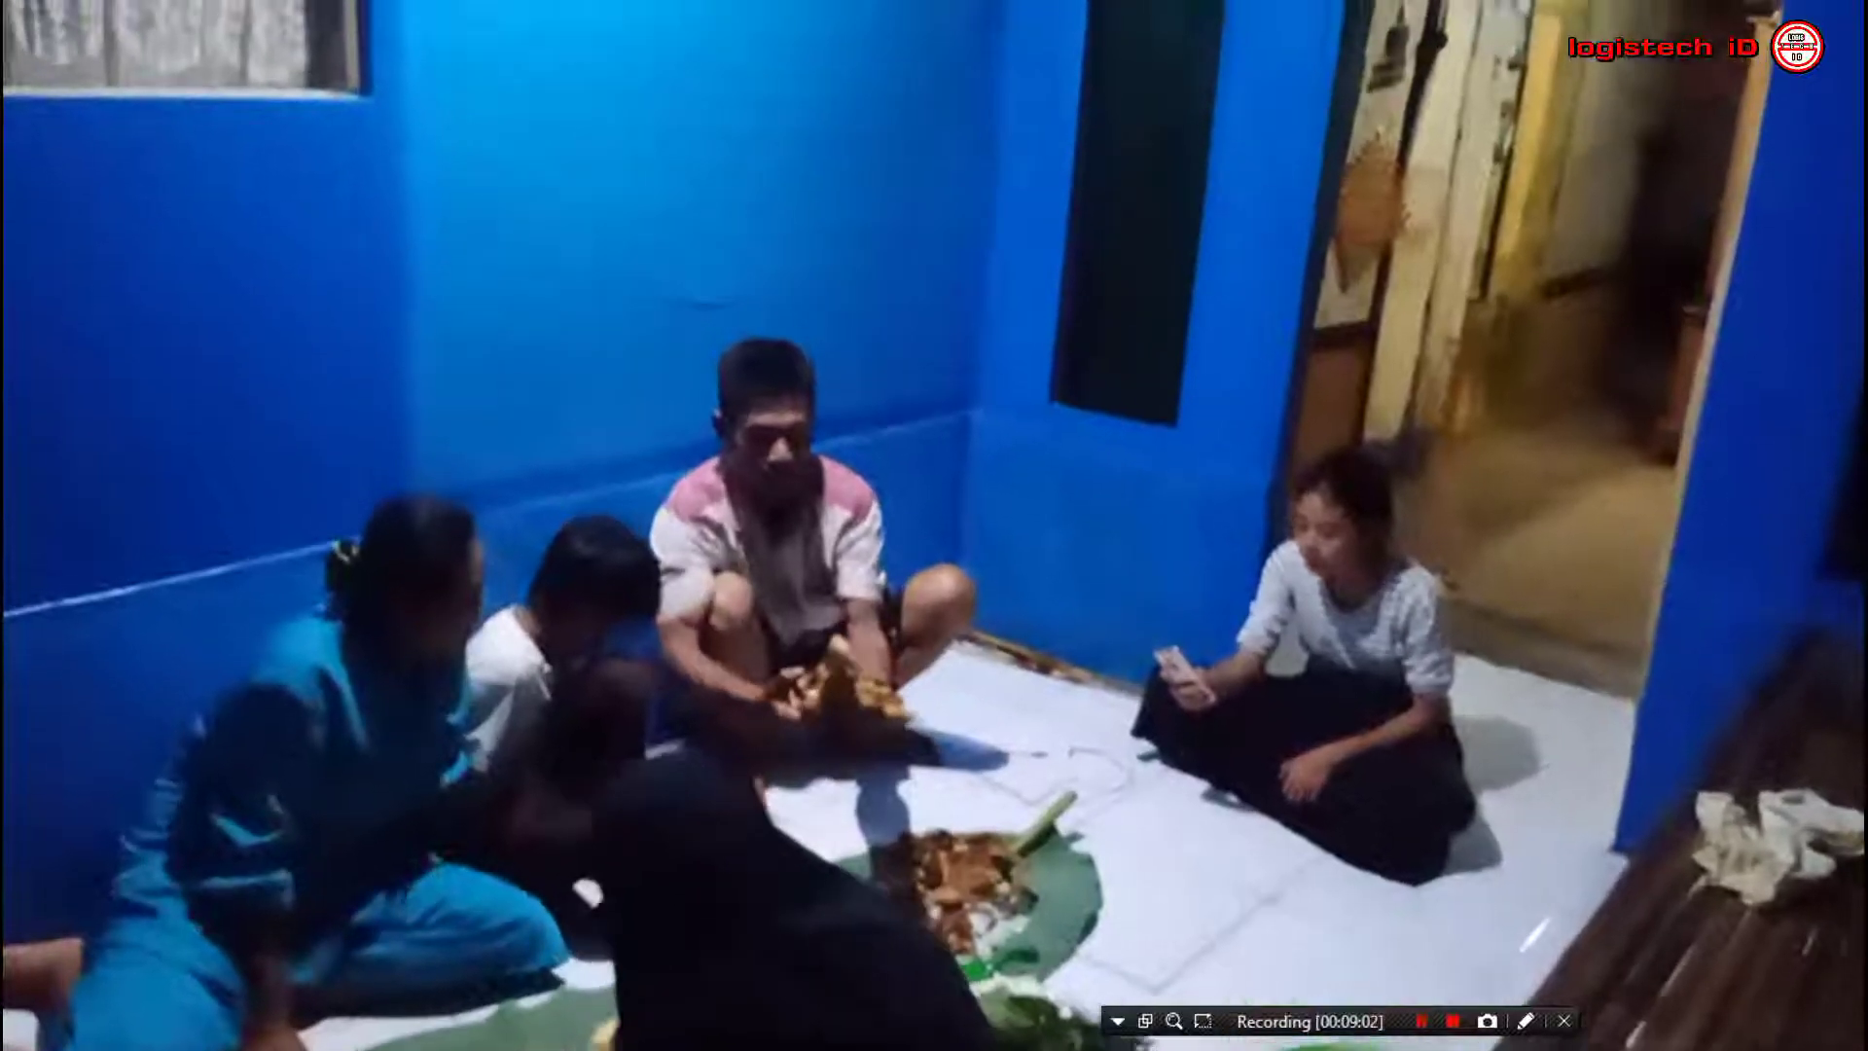
double_click(1190, 757)
left_click(1837, 14)
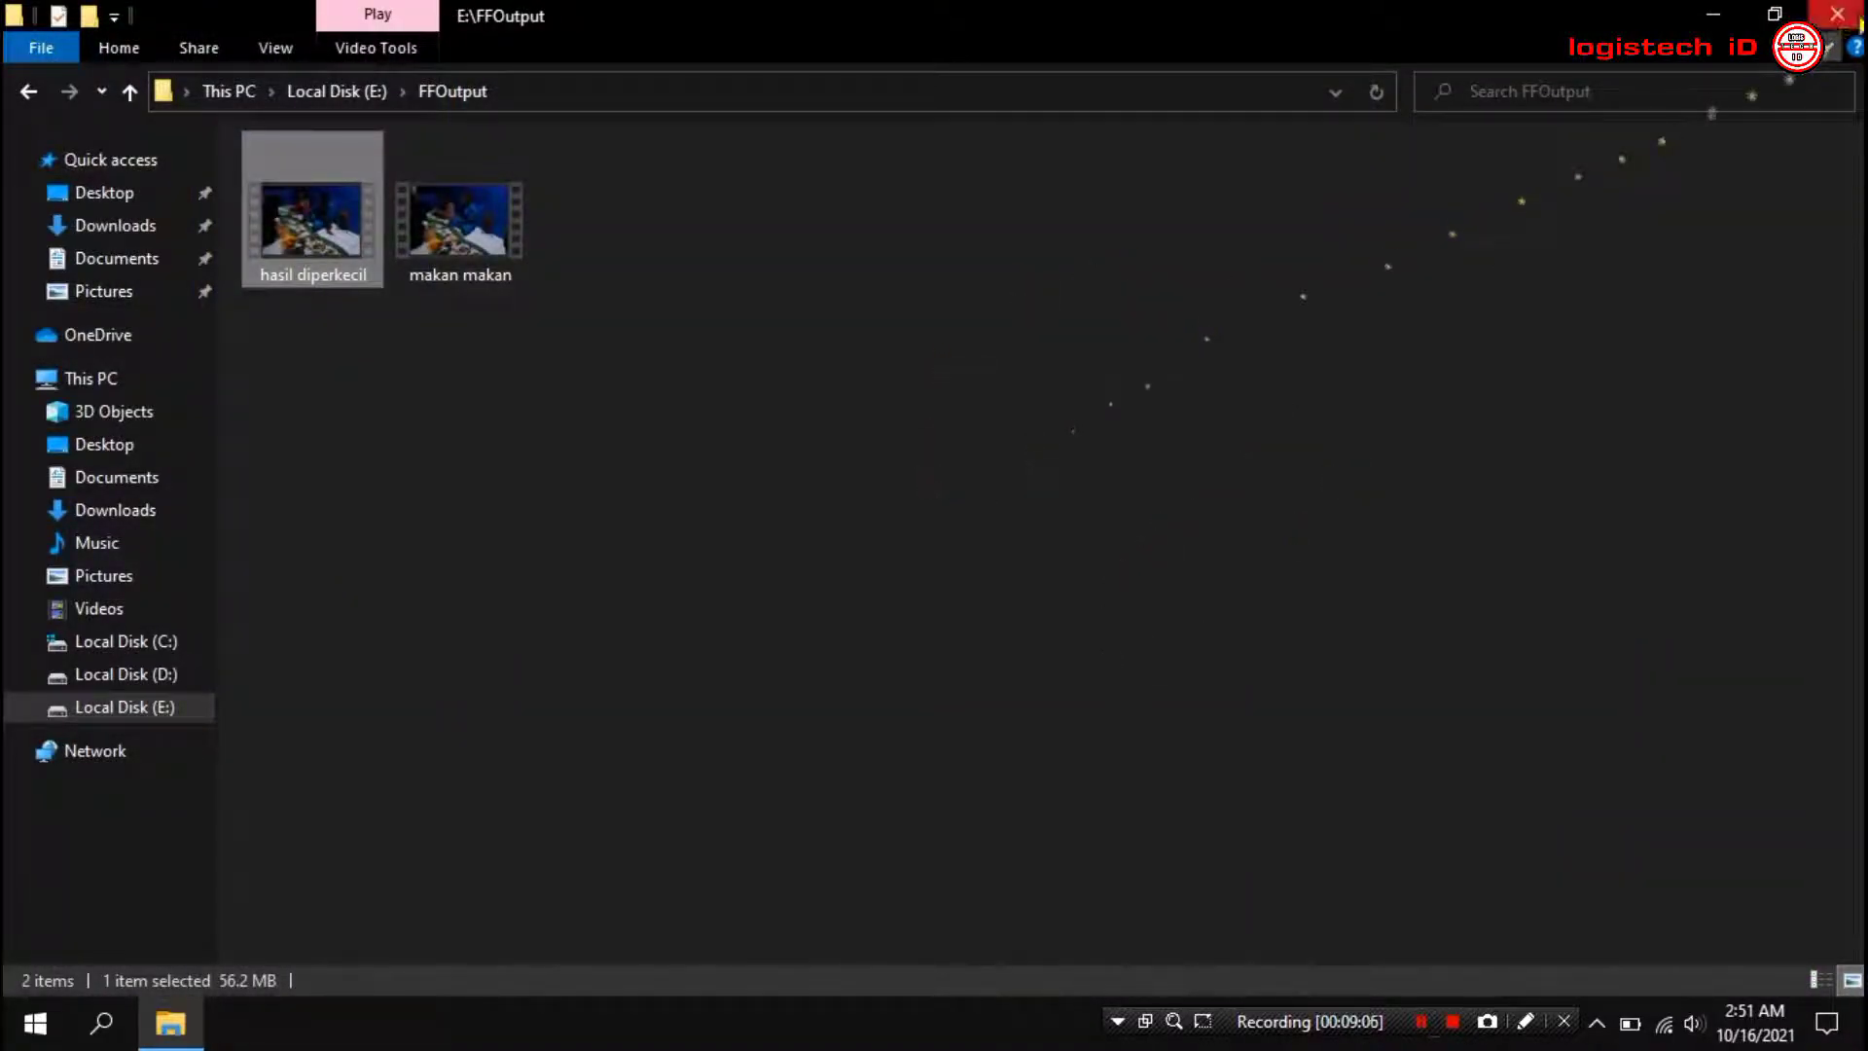
left_click(1844, 14)
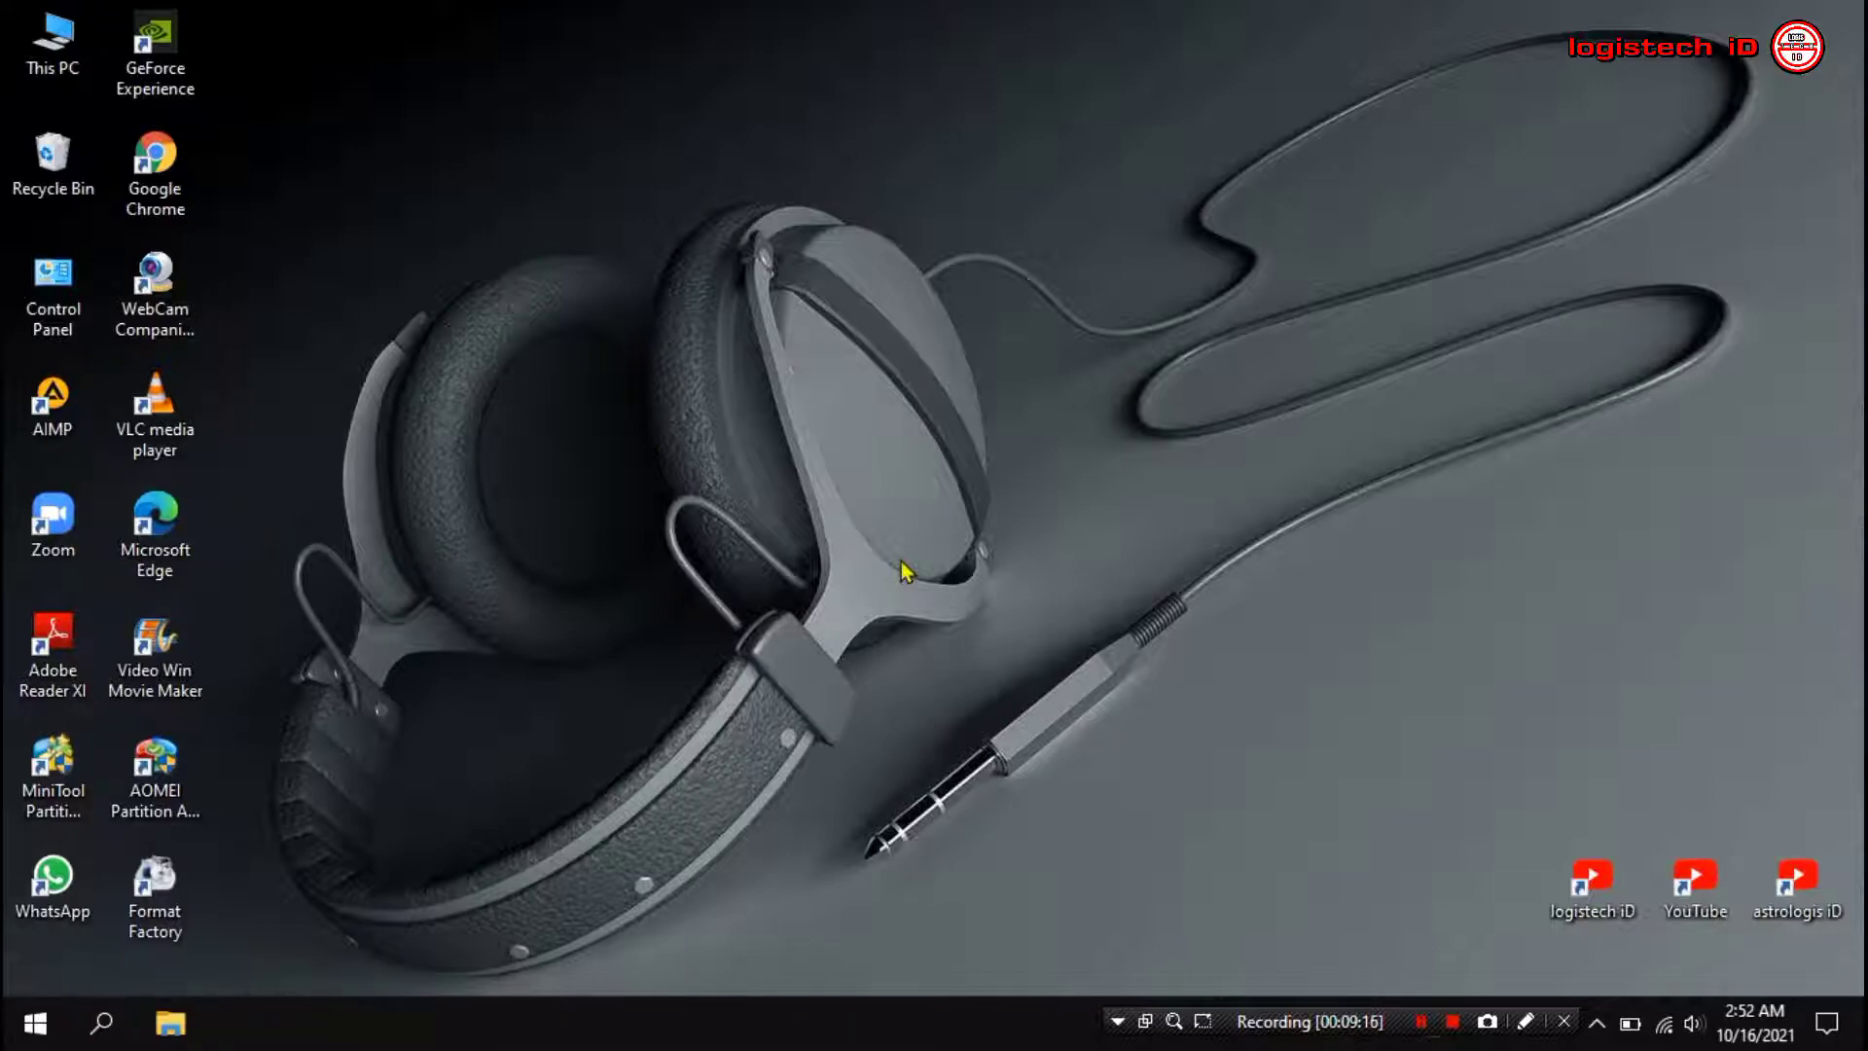
Refresh the desktop and empty the Recycle Bin
right_click(1113, 507)
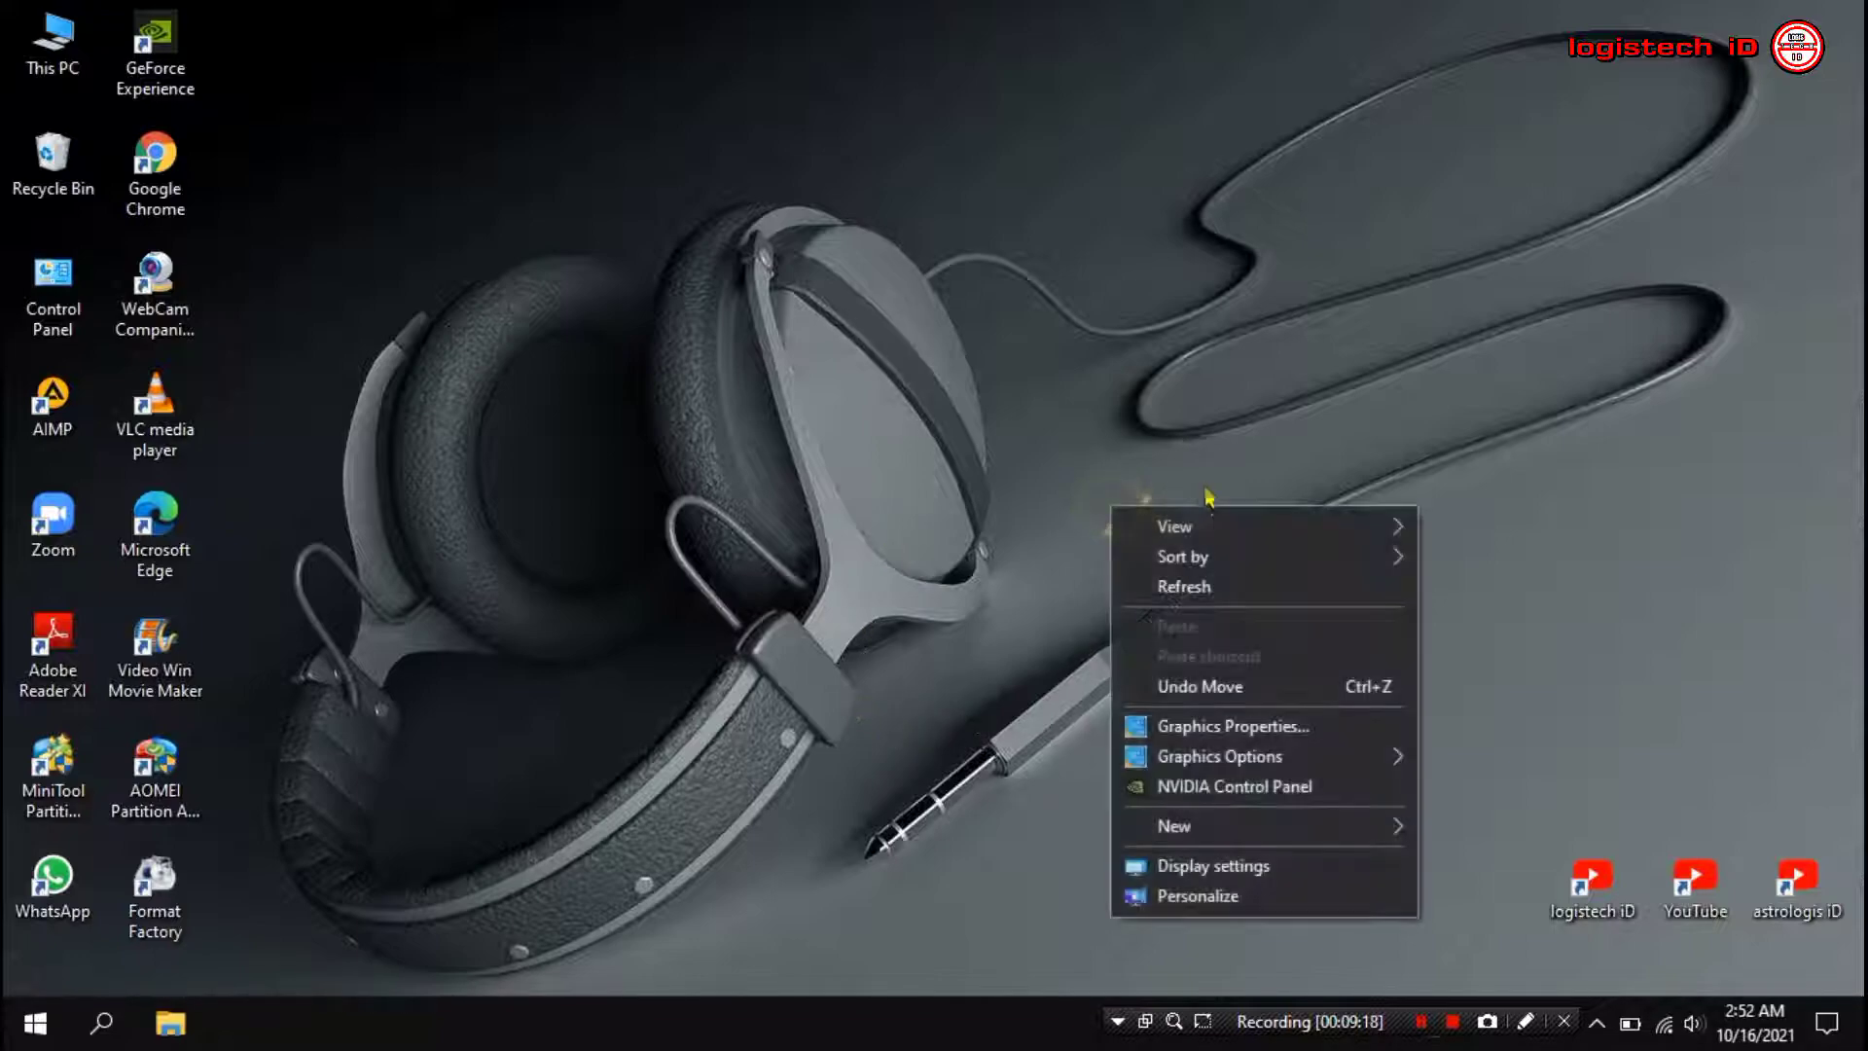
left_click(1214, 588)
right_click(95, 184)
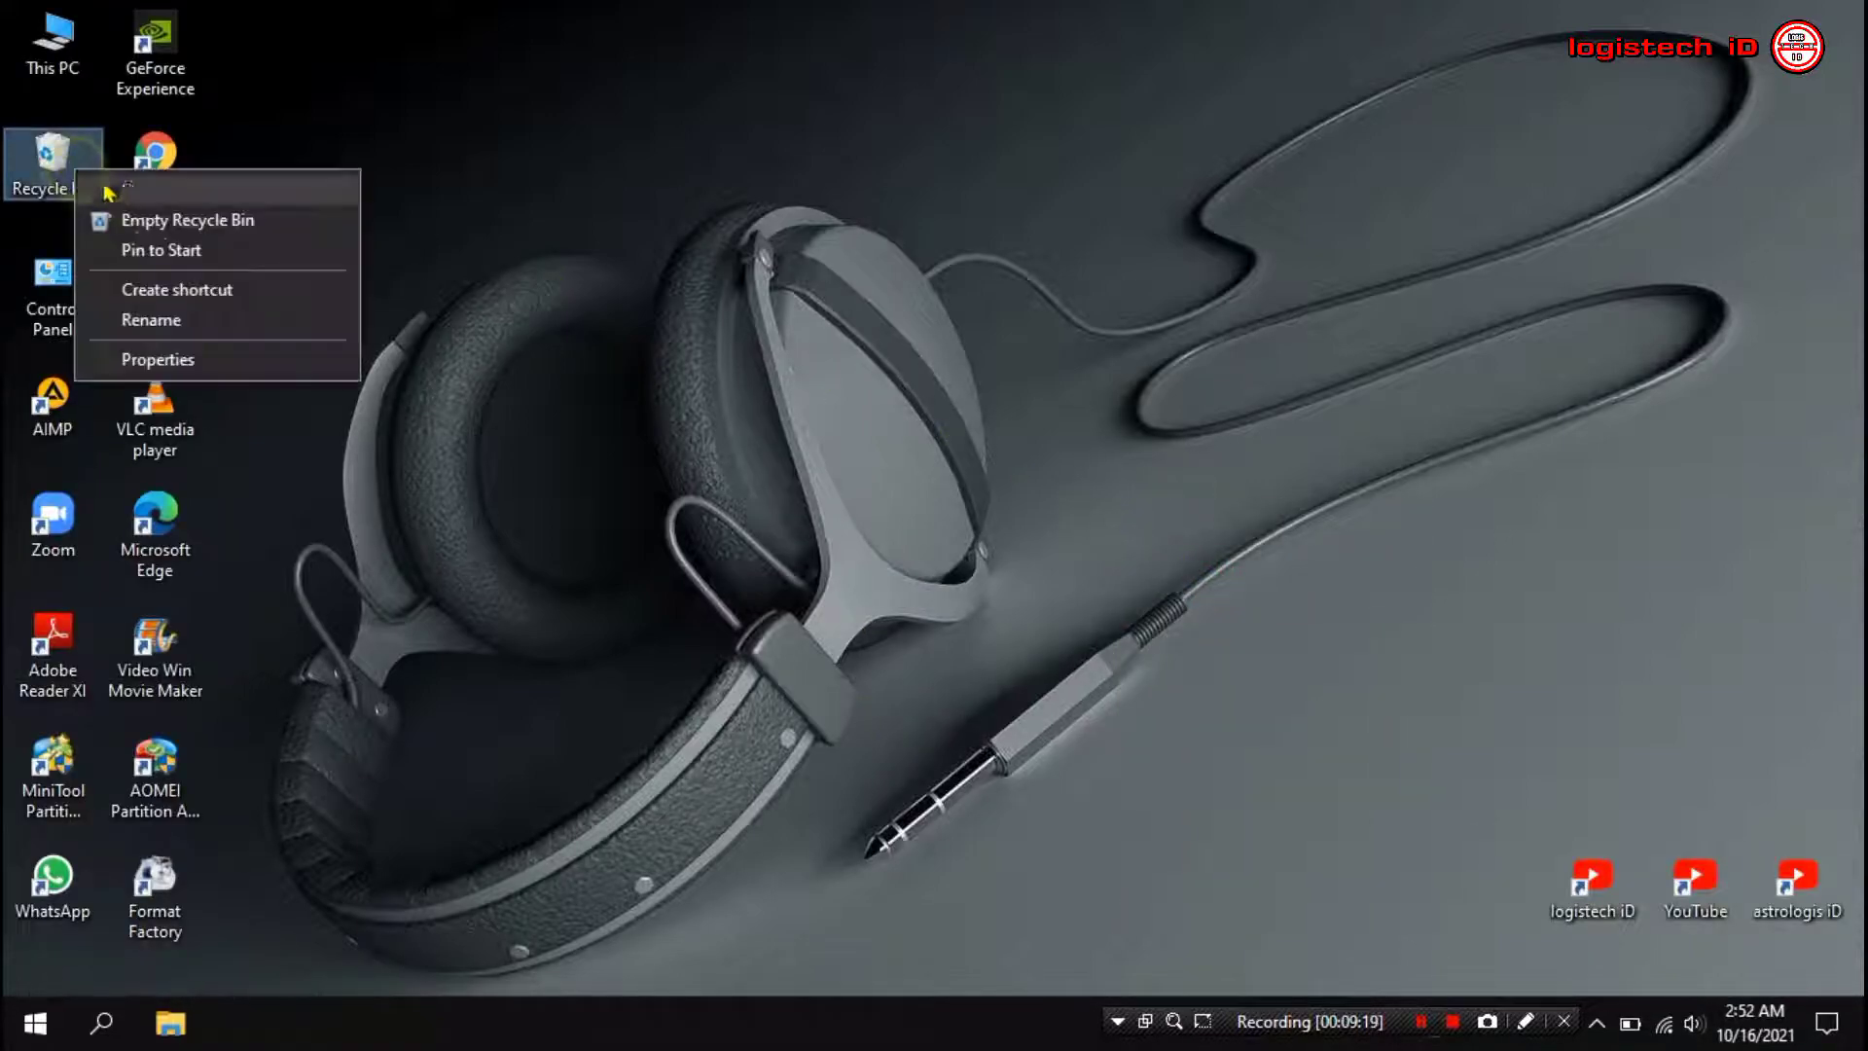
left_click(1033, 531)
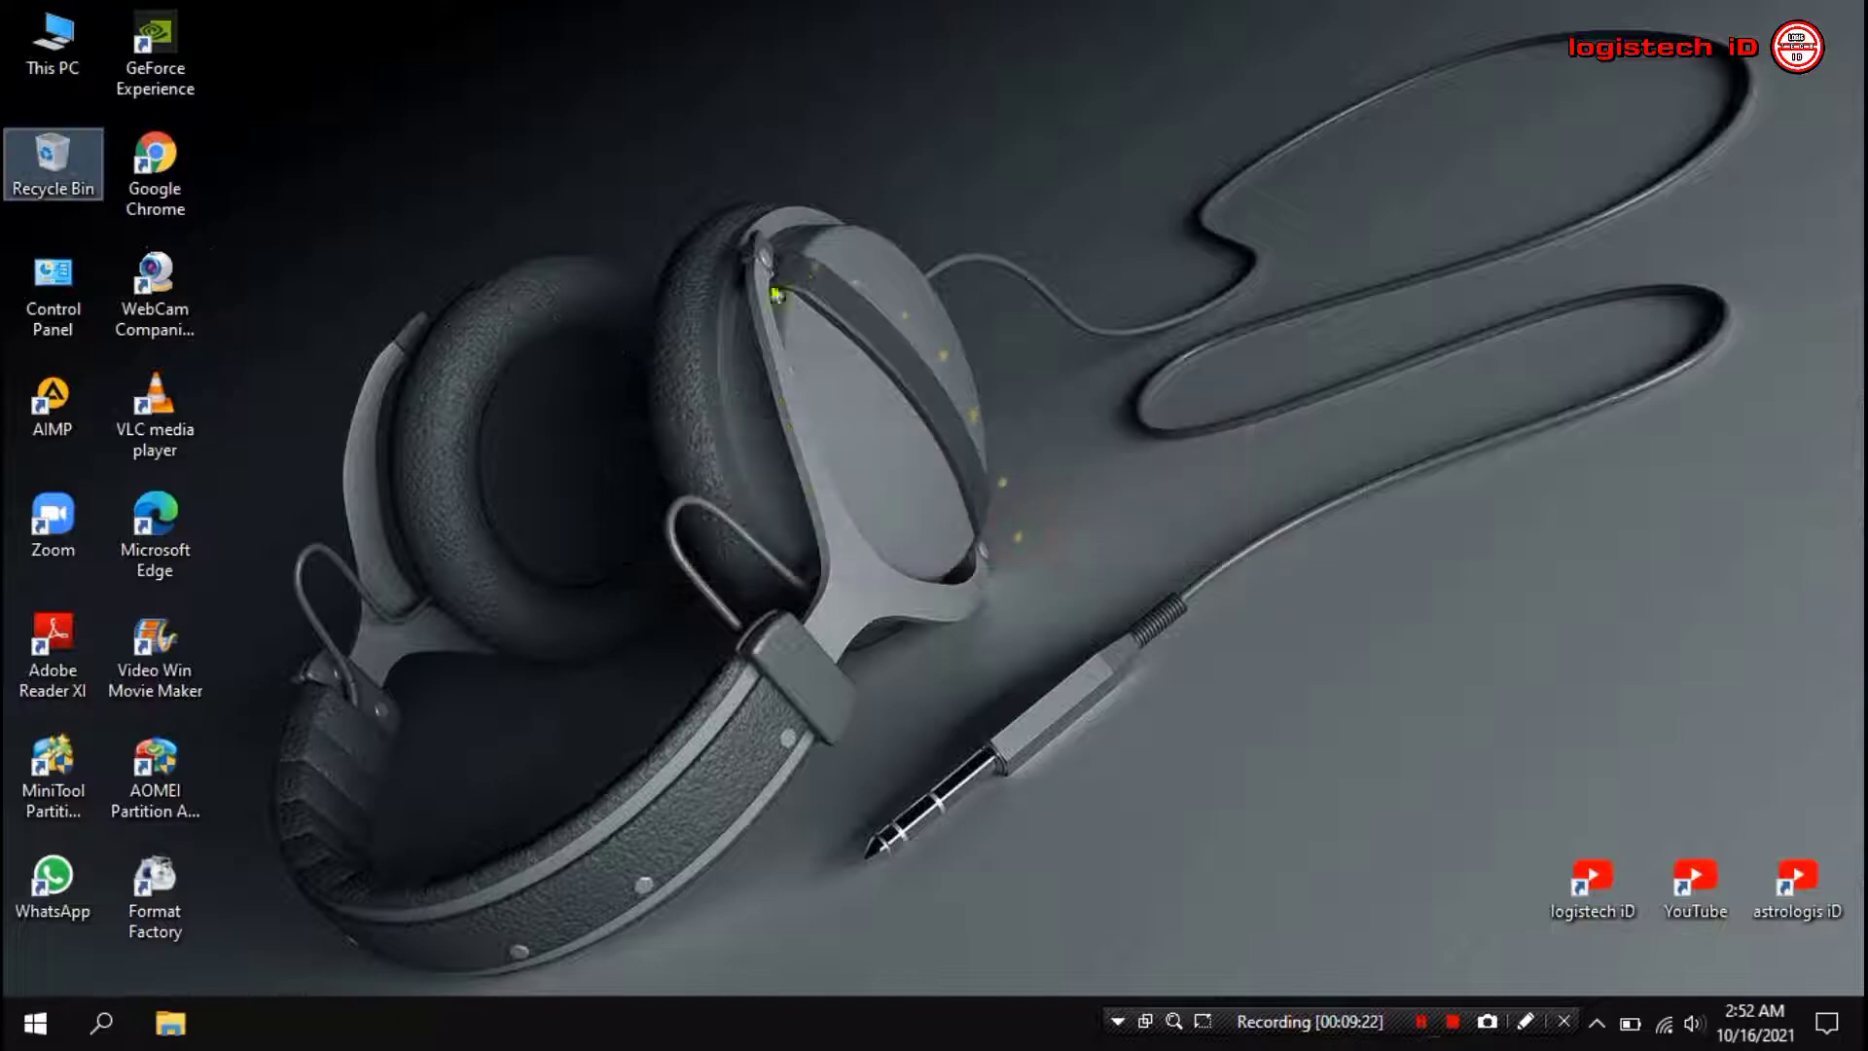
right_click(1022, 149)
left_click(918, 146)
right_click(938, 139)
right_click(805, 130)
left_click(693, 119)
right_click(578, 137)
right_click(930, 95)
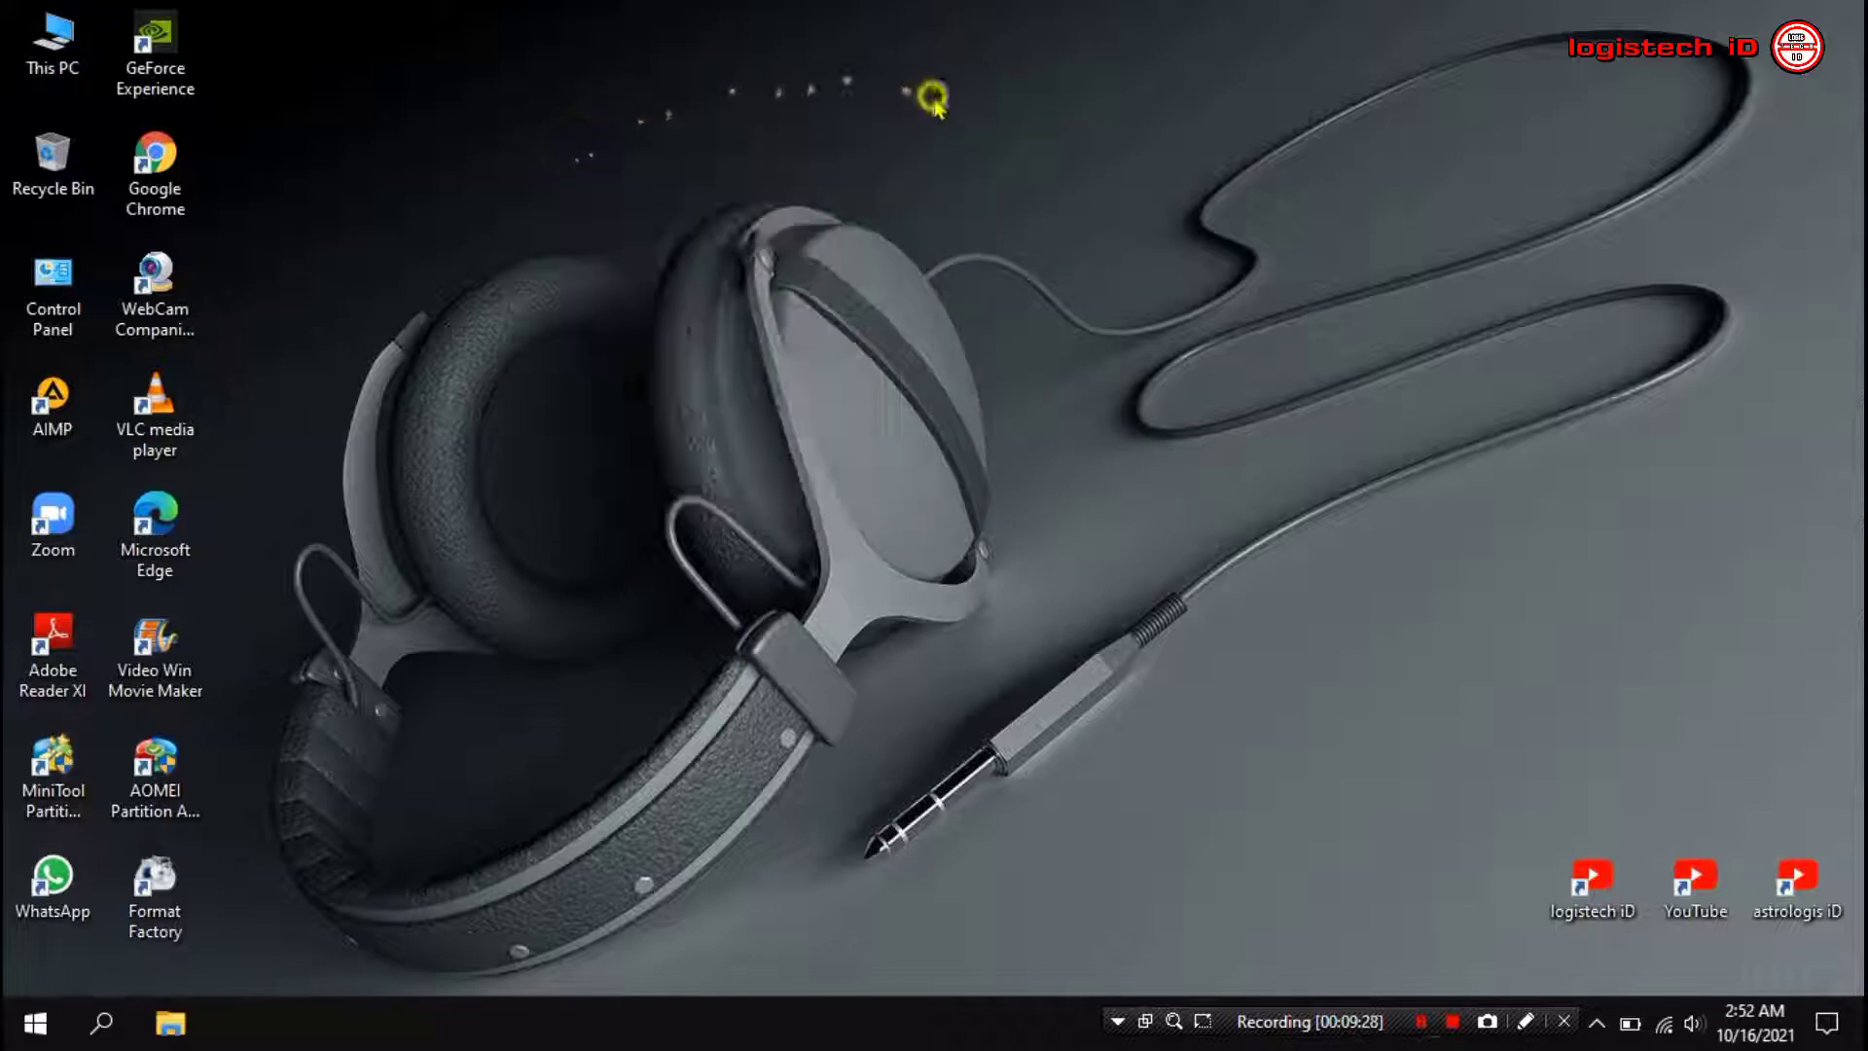
left_click(833, 134)
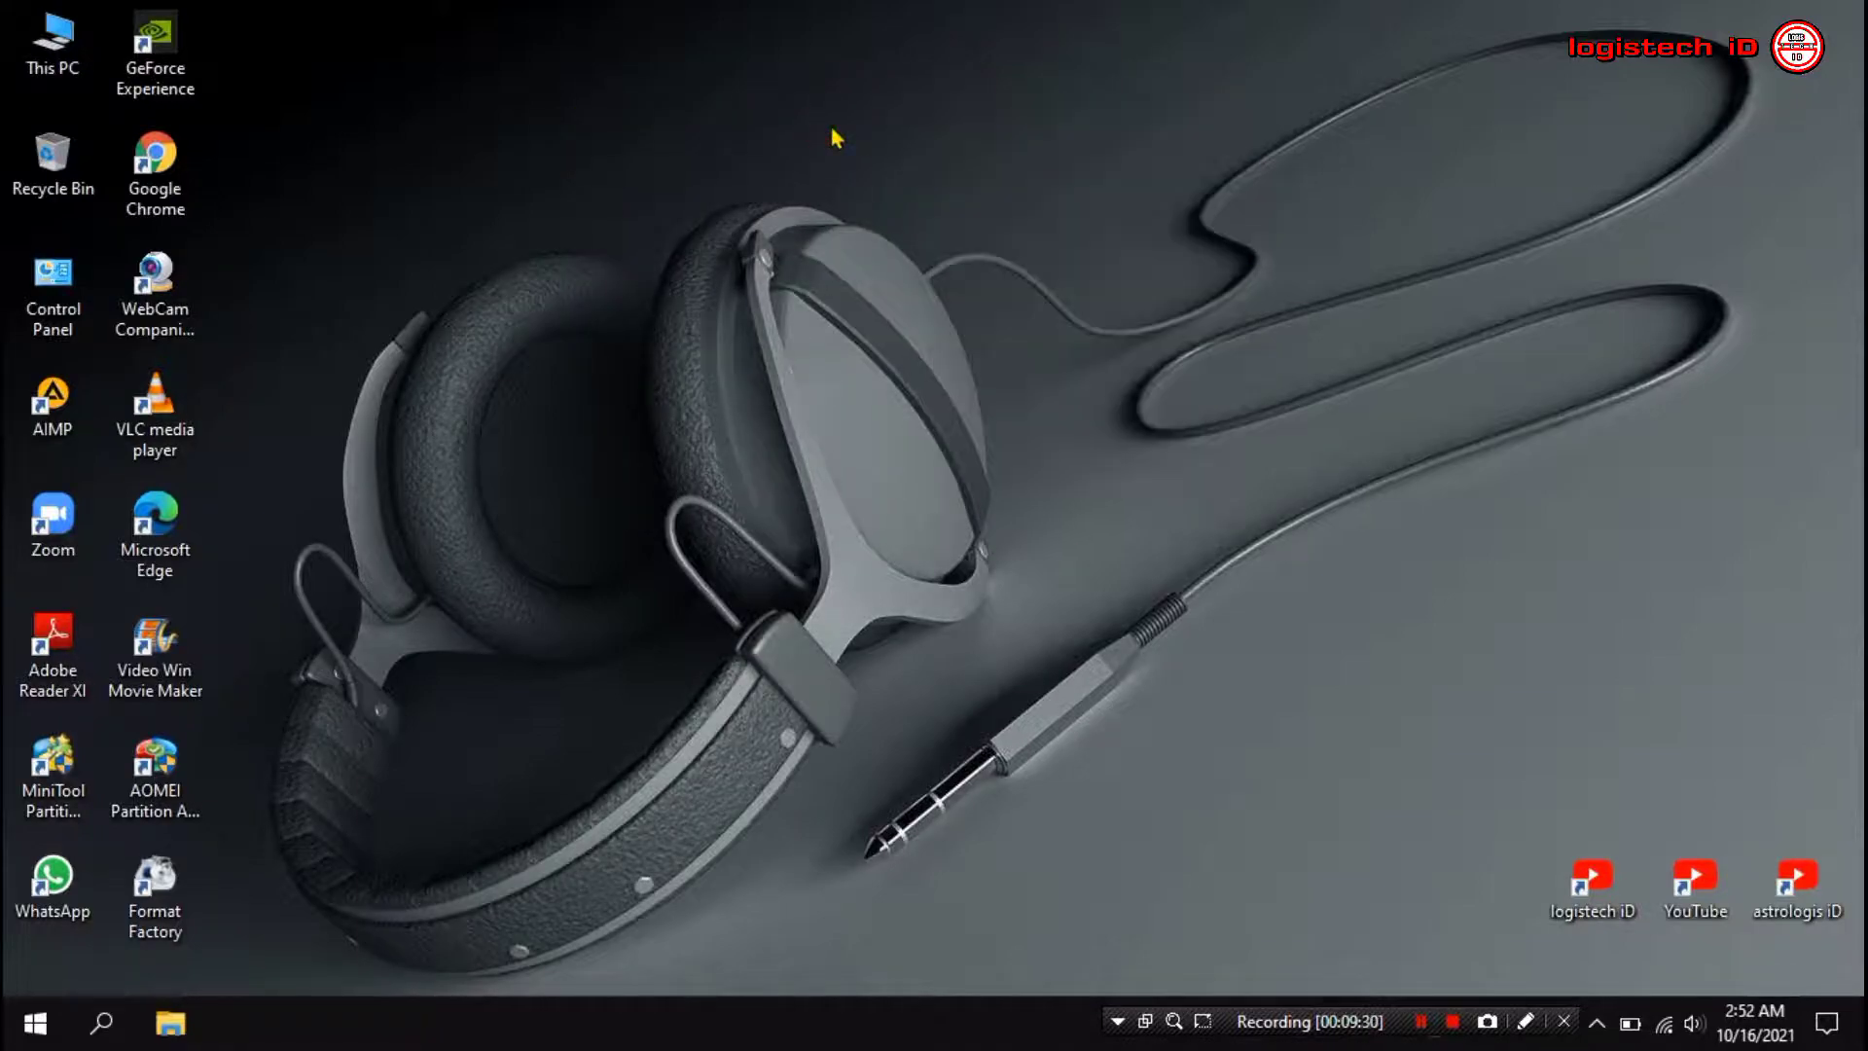